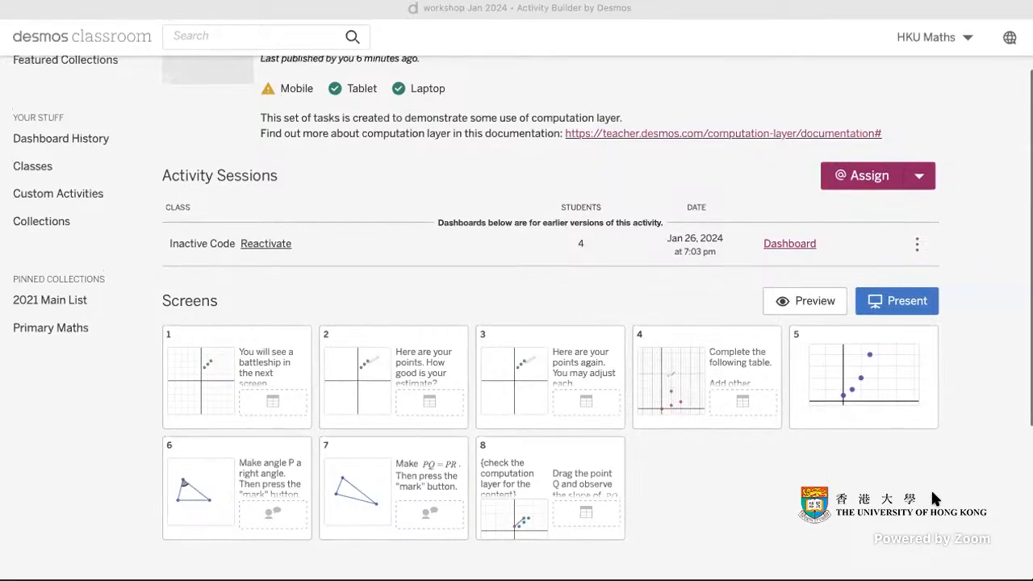
# Open the student preview of screen 1 in the workshop Jan 2024 activity.
pyautogui.scroll(2, 933, 496)
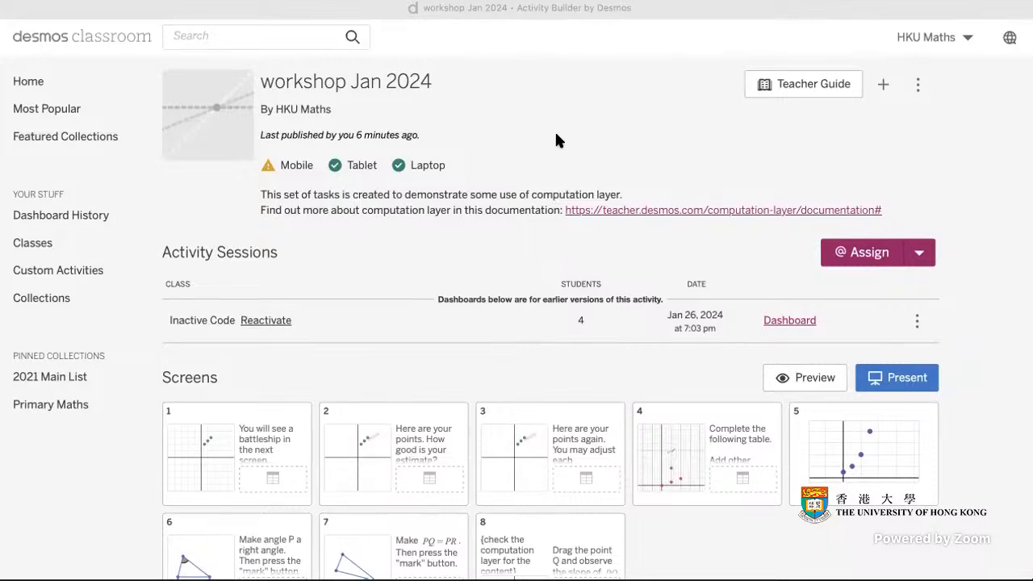
pyautogui.scroll(-2, 634, 369)
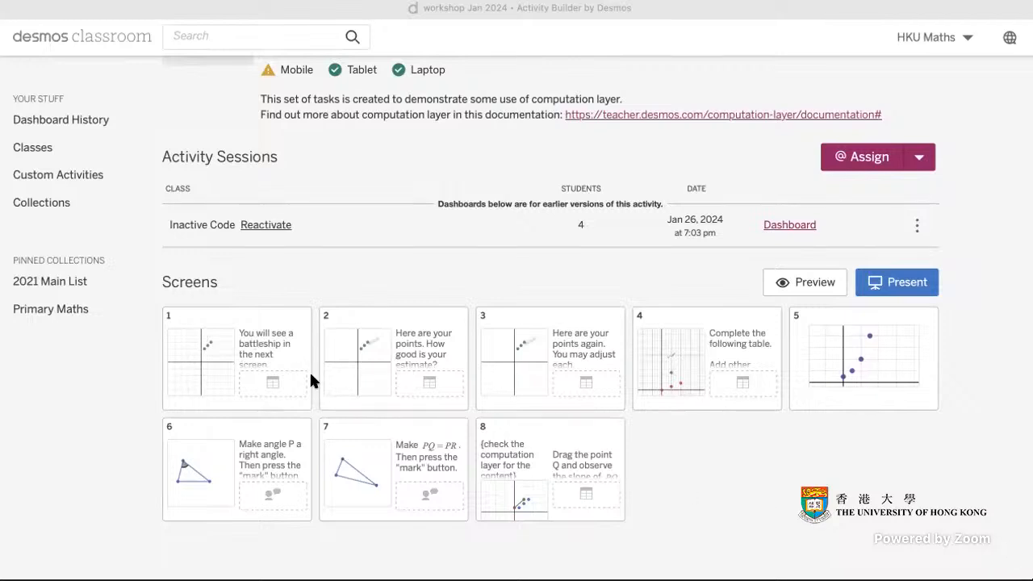
pyautogui.click(262, 358)
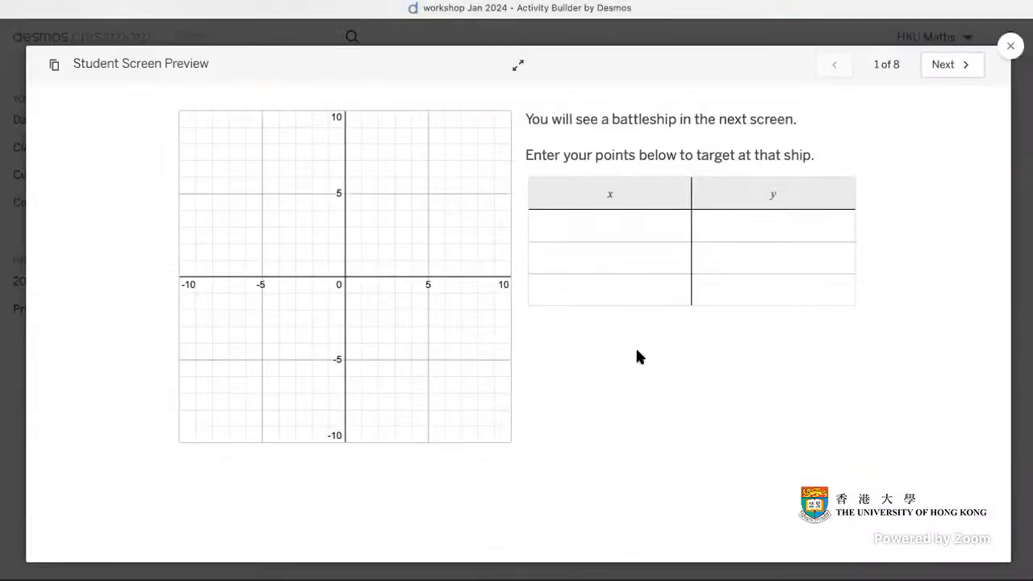
pyautogui.click(621, 228)
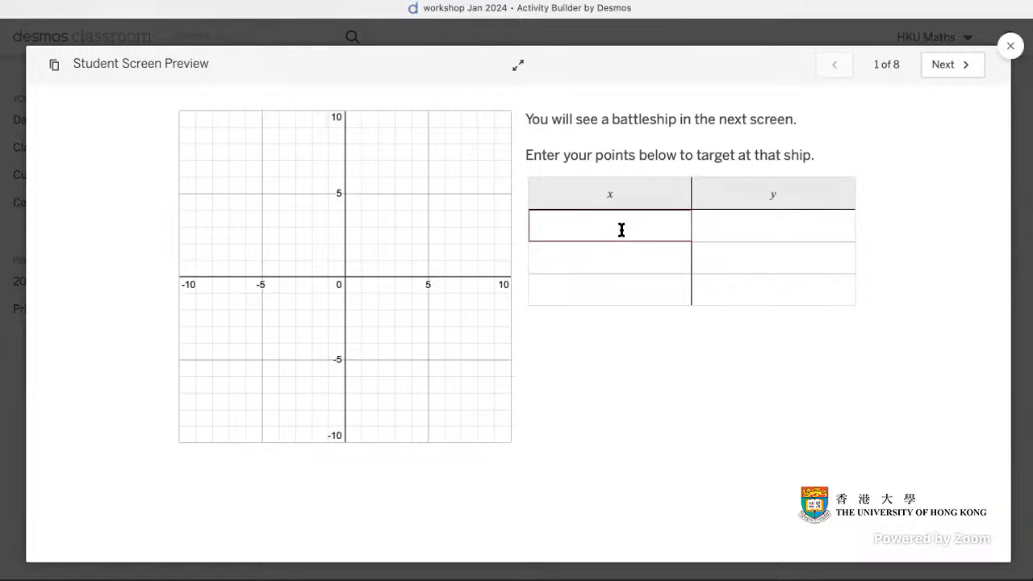
pyautogui.click(622, 266)
pyautogui.click(614, 225)
pyautogui.press('Tab')
pyautogui.press('Tab')
pyautogui.press('Tab')
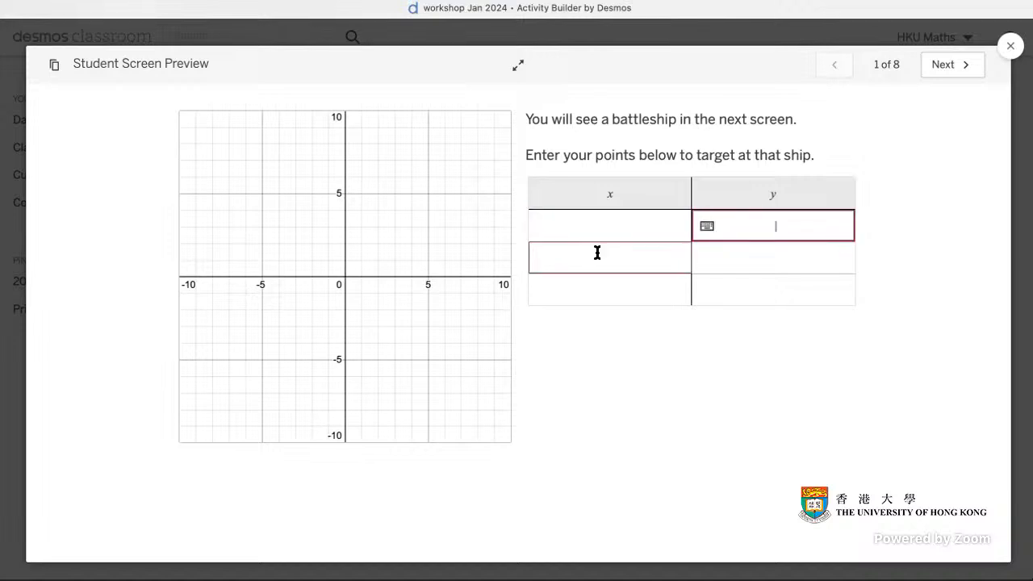
pyautogui.click(787, 292)
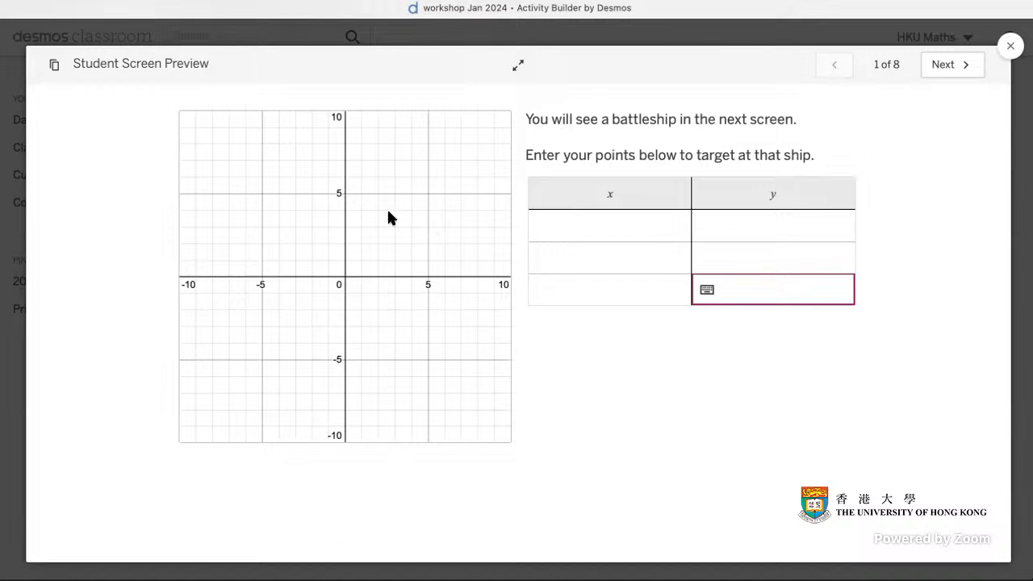
# Fill the battleship coordinate table with the points (1, 2), (3, 4) and (5, 6).
pyautogui.click(616, 226)
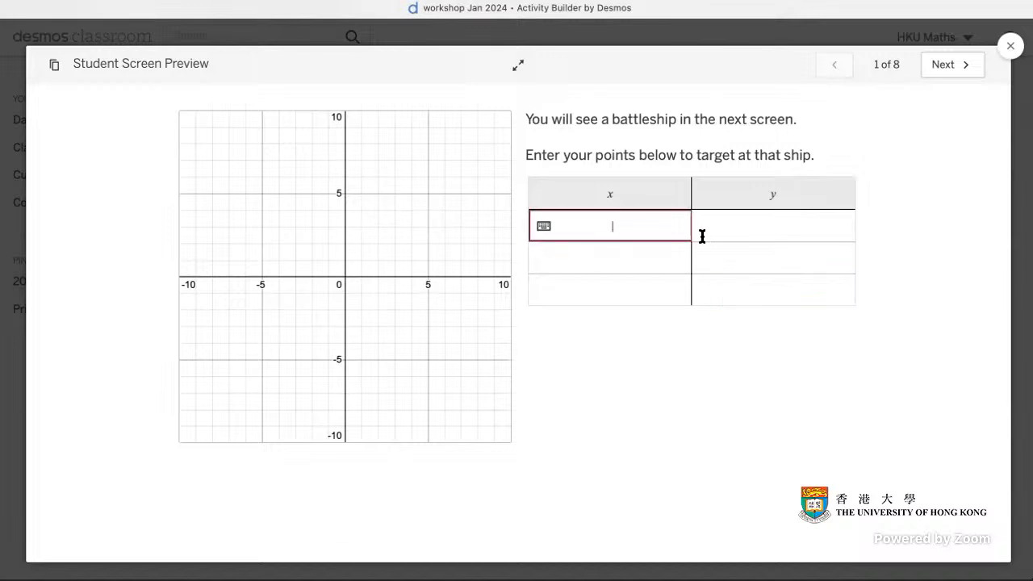
pyautogui.click(776, 232)
pyautogui.write('2')
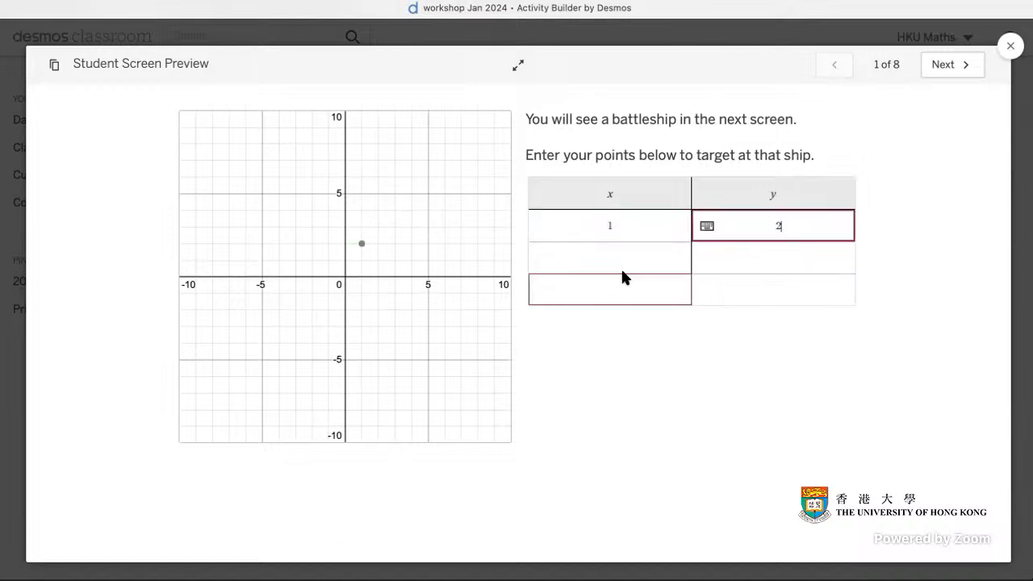
pyautogui.click(617, 266)
pyautogui.write('3')
pyautogui.click(787, 267)
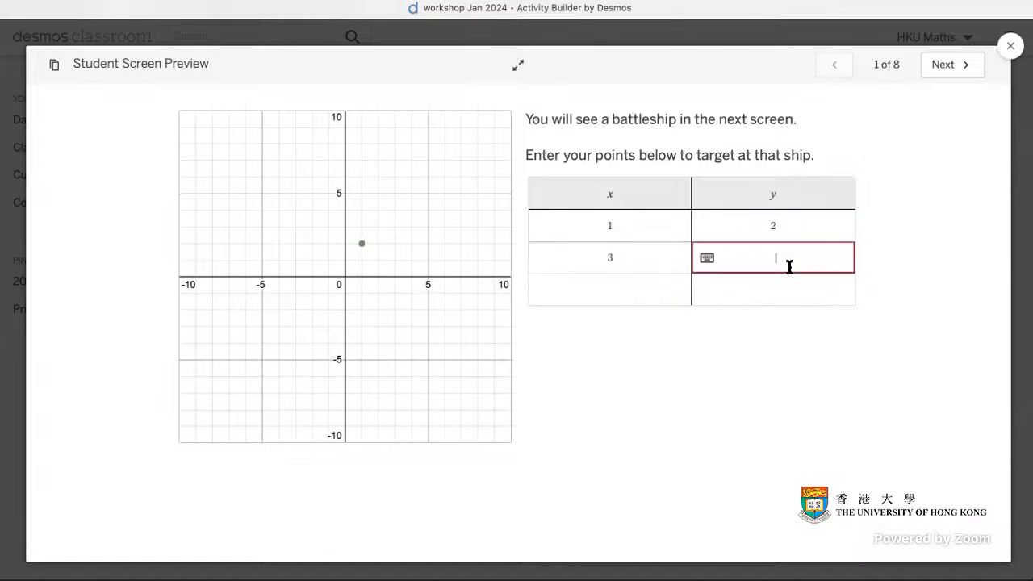
pyautogui.write('4')
pyautogui.click(567, 288)
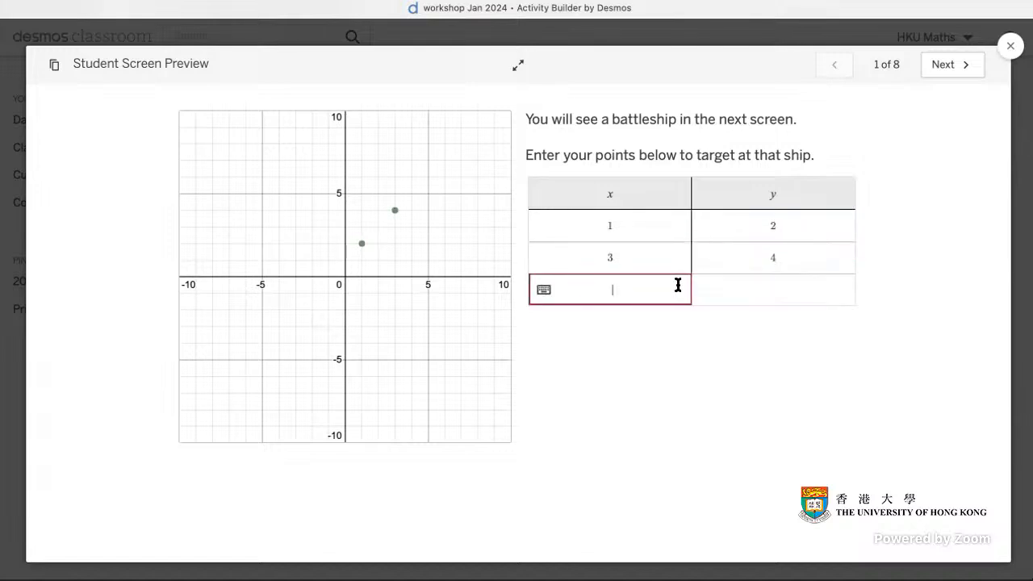
pyautogui.write('5')
pyautogui.click(733, 287)
pyautogui.write('6')
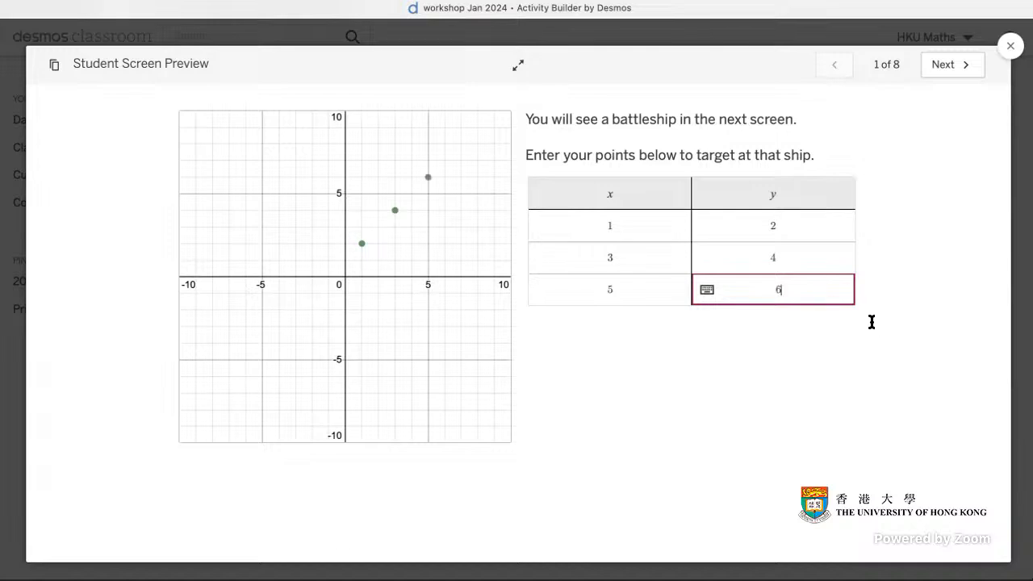
# Examine how the coordinates in the table correspond to the points plotted on the graph.
pyautogui.click(744, 233)
pyautogui.click(761, 255)
pyautogui.click(406, 184)
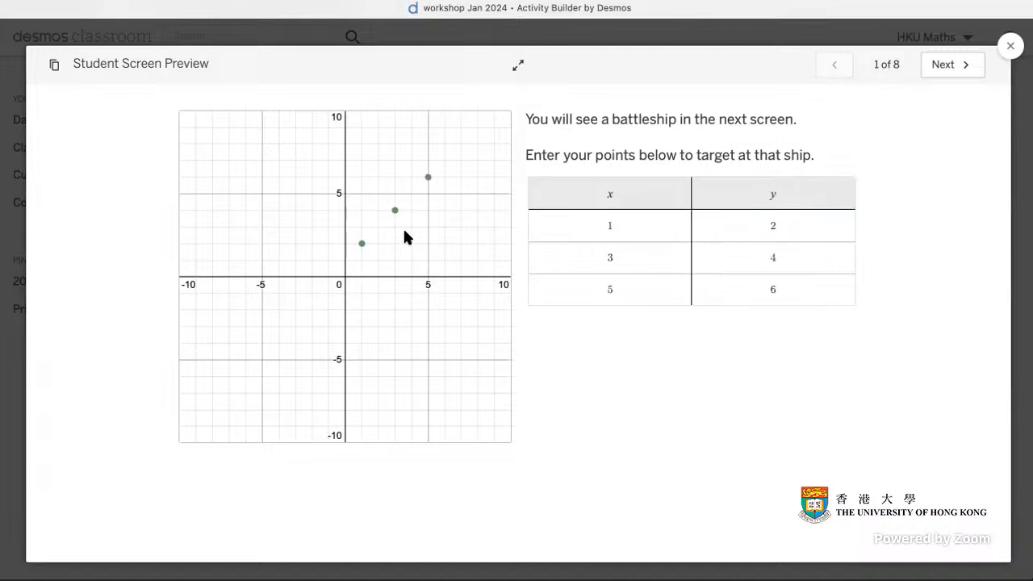
pyautogui.click(793, 225)
pyautogui.click(649, 293)
pyautogui.click(388, 216)
pyautogui.click(554, 222)
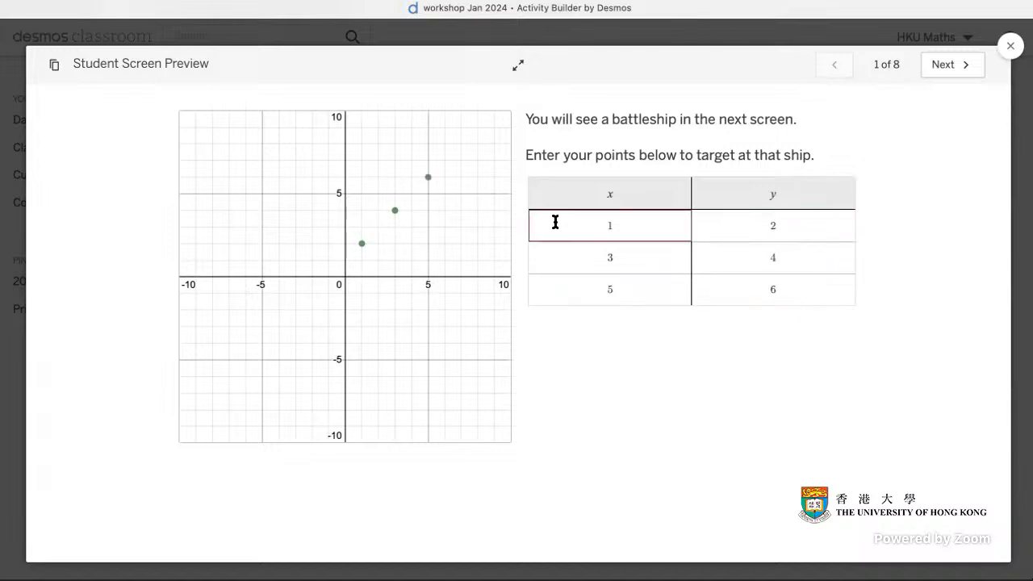
pyautogui.click(482, 225)
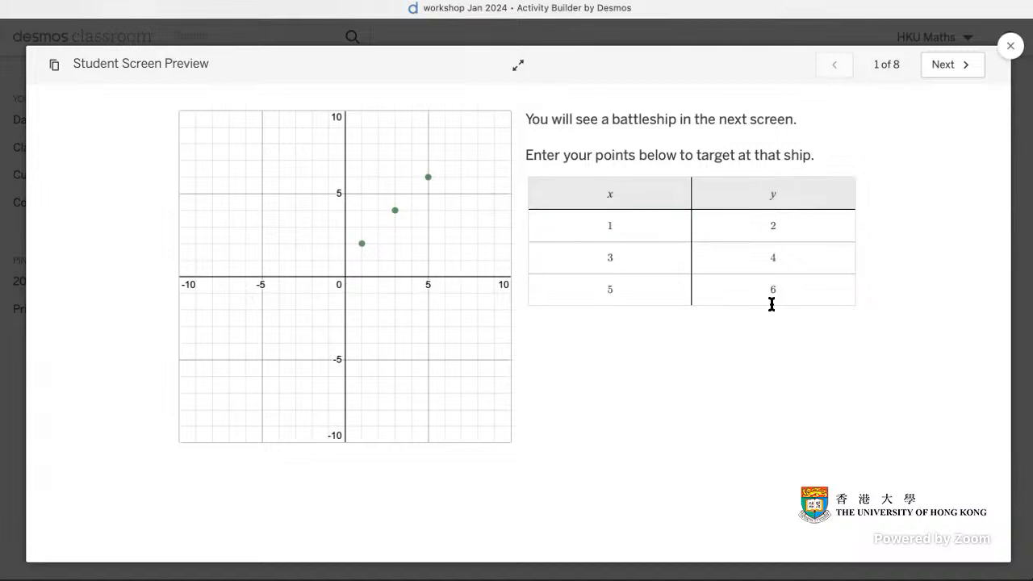
pyautogui.click(573, 301)
pyautogui.click(773, 239)
pyautogui.click(615, 219)
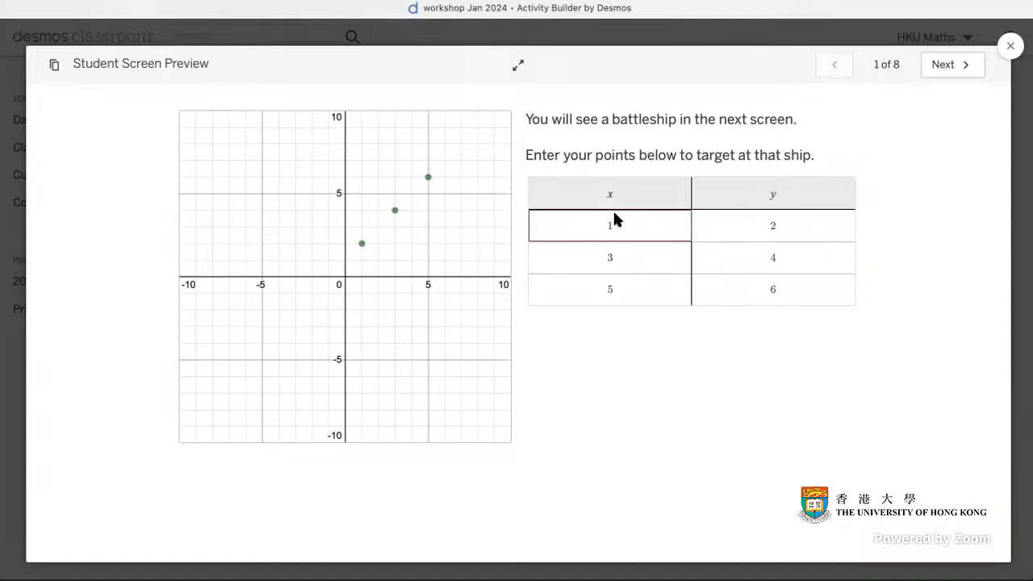
pyautogui.click(700, 202)
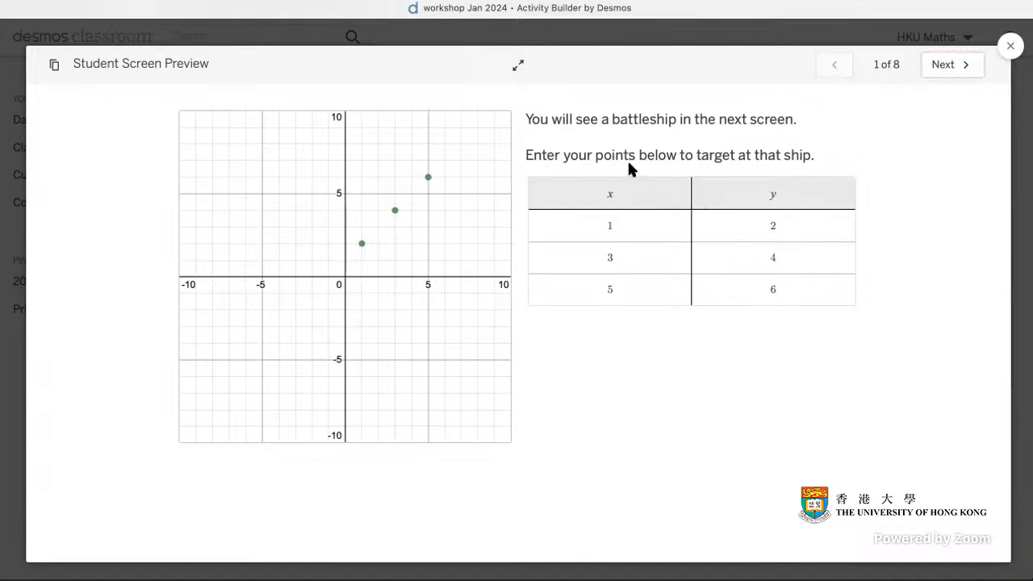
pyautogui.click(646, 233)
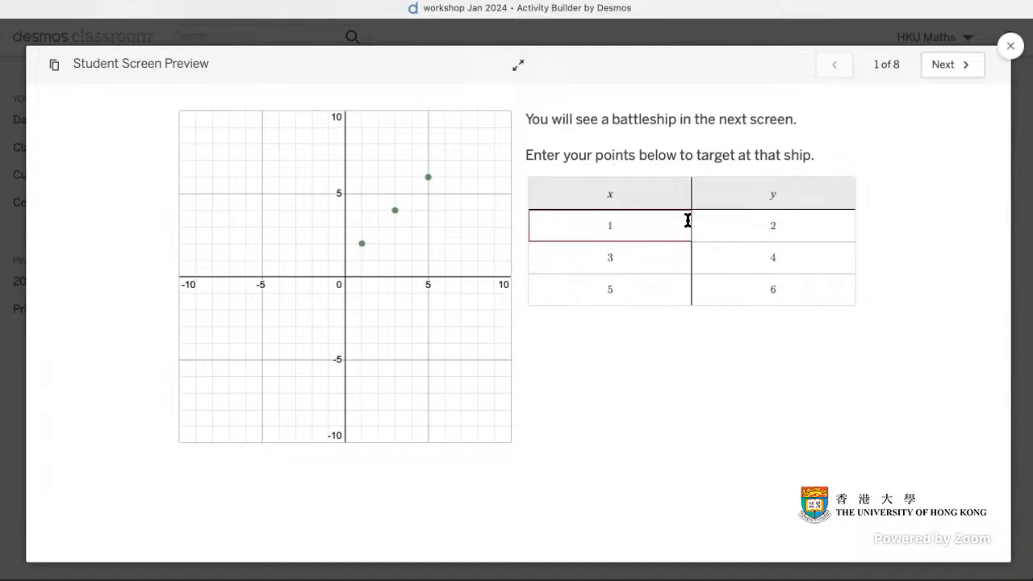
# Switch between preview screens 1 and 2 to compare the entered points with the battleship's position.
pyautogui.click(958, 67)
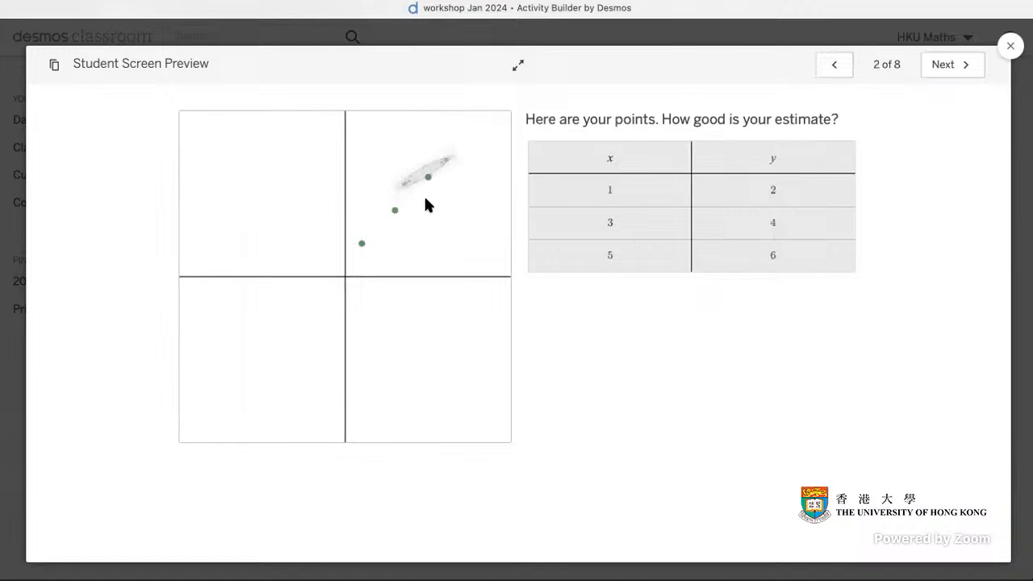
pyautogui.click(835, 66)
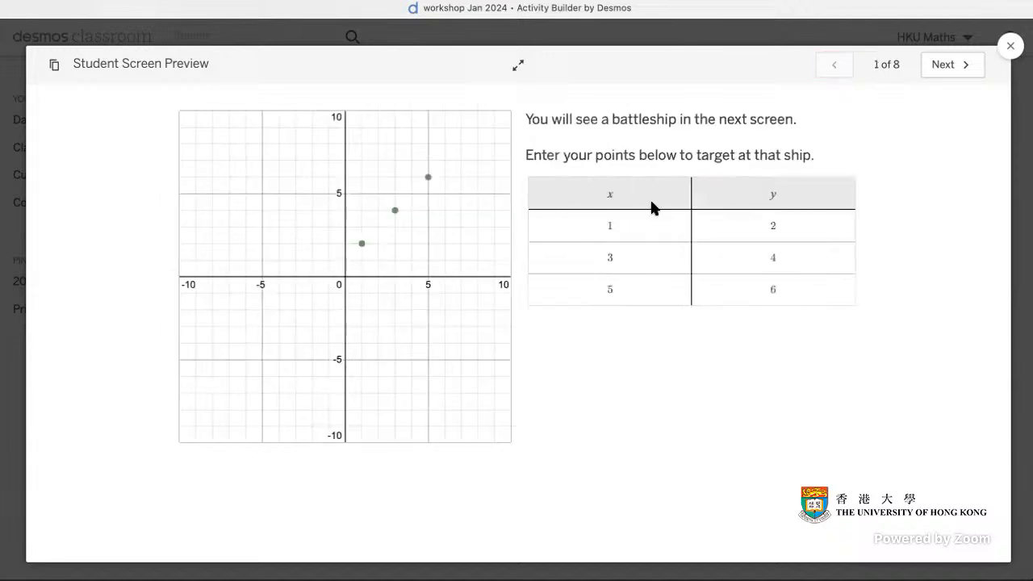
pyautogui.click(956, 68)
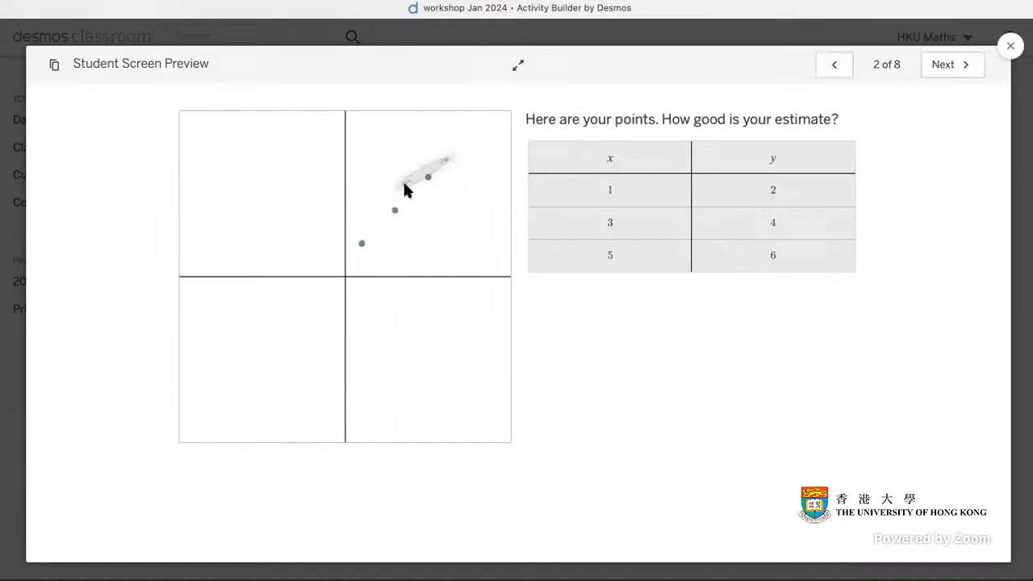
pyautogui.click(834, 65)
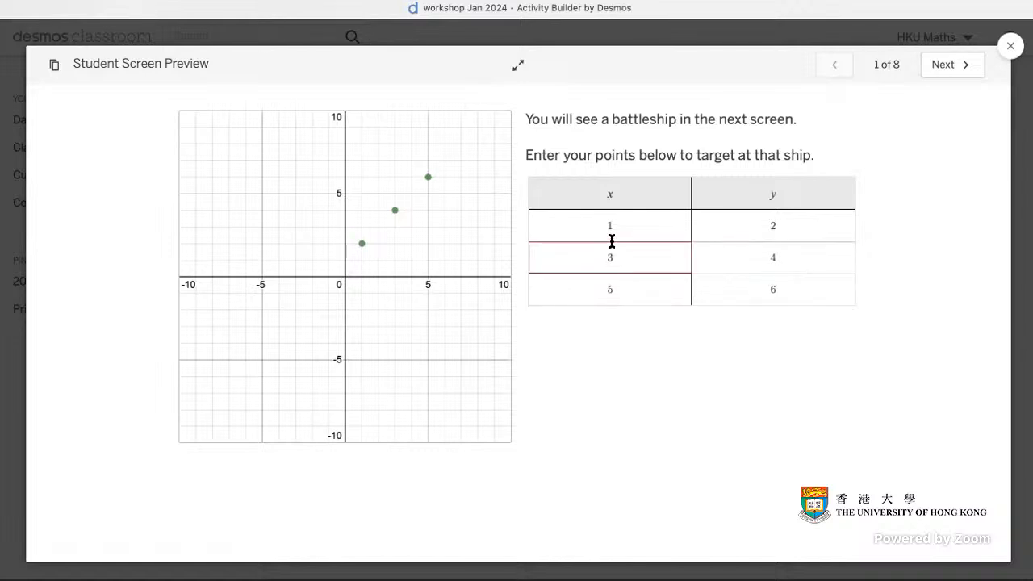
# Go on to preview screen 3 and examine its adjustable coordinate table.
pyautogui.click(958, 69)
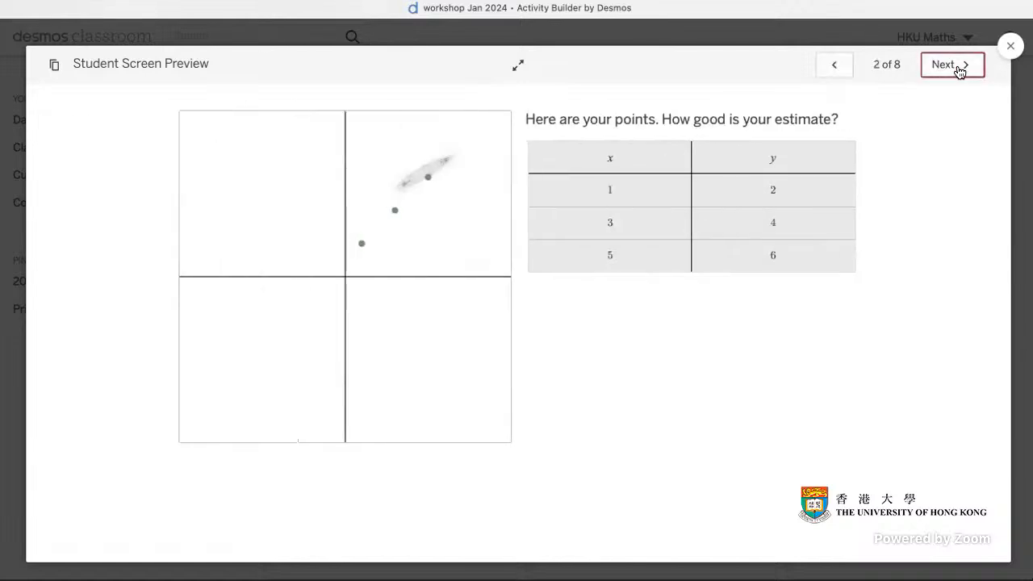
pyautogui.click(958, 68)
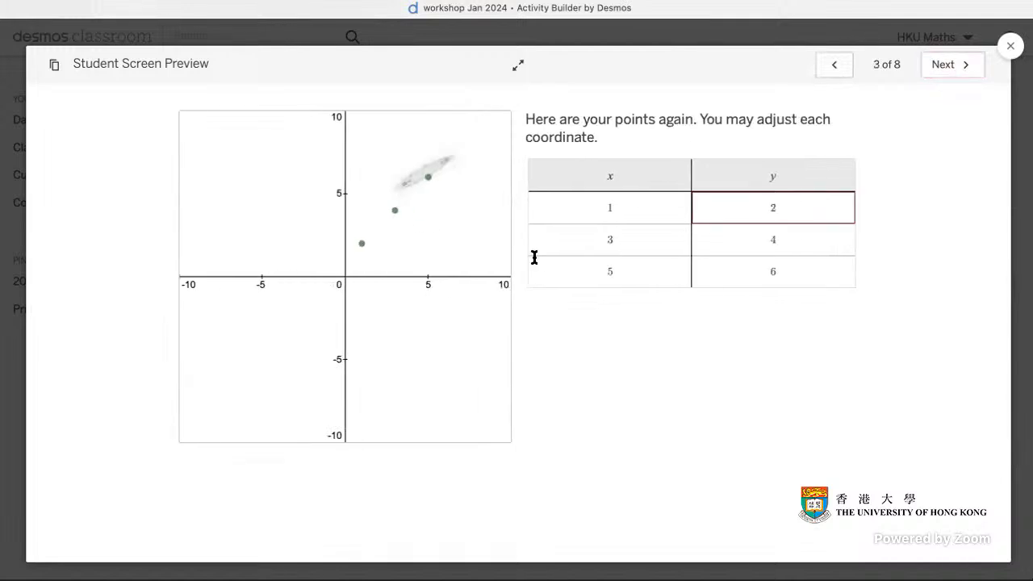
pyautogui.click(627, 207)
pyautogui.click(805, 219)
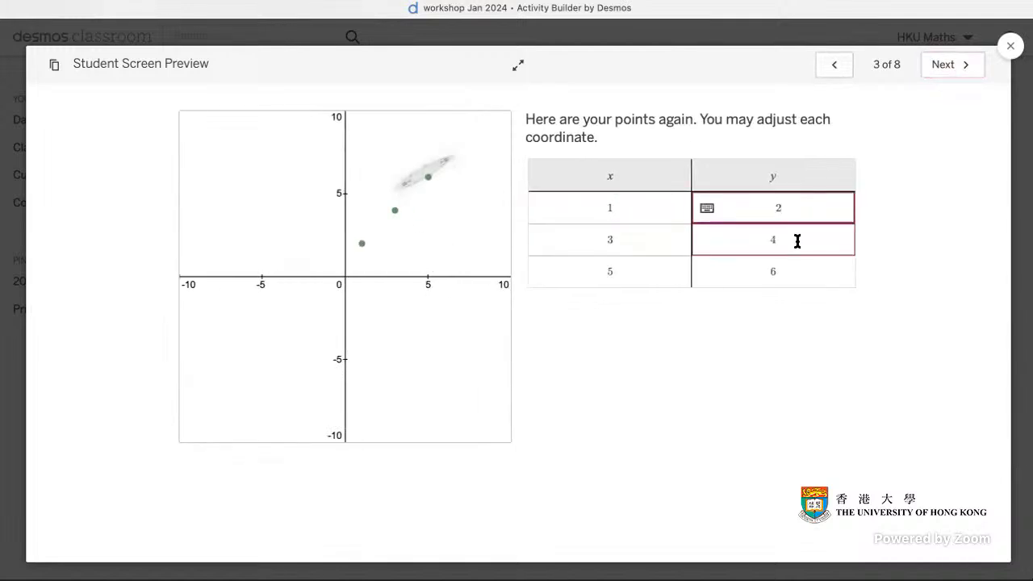
pyautogui.click(798, 239)
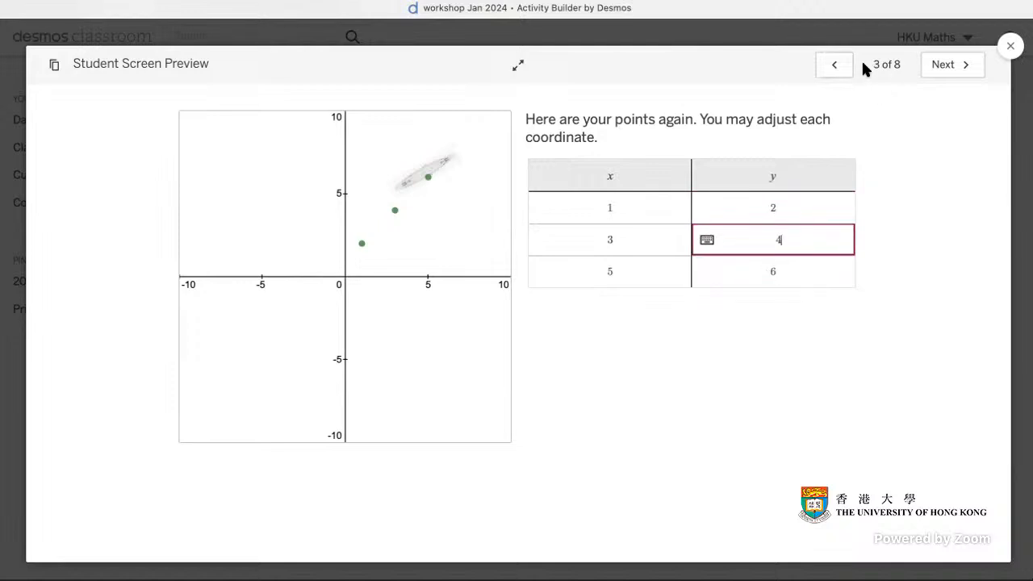
# Go back through the preview to screen 1 and return to screen 3, comparing the three coordinate tables.
pyautogui.click(835, 68)
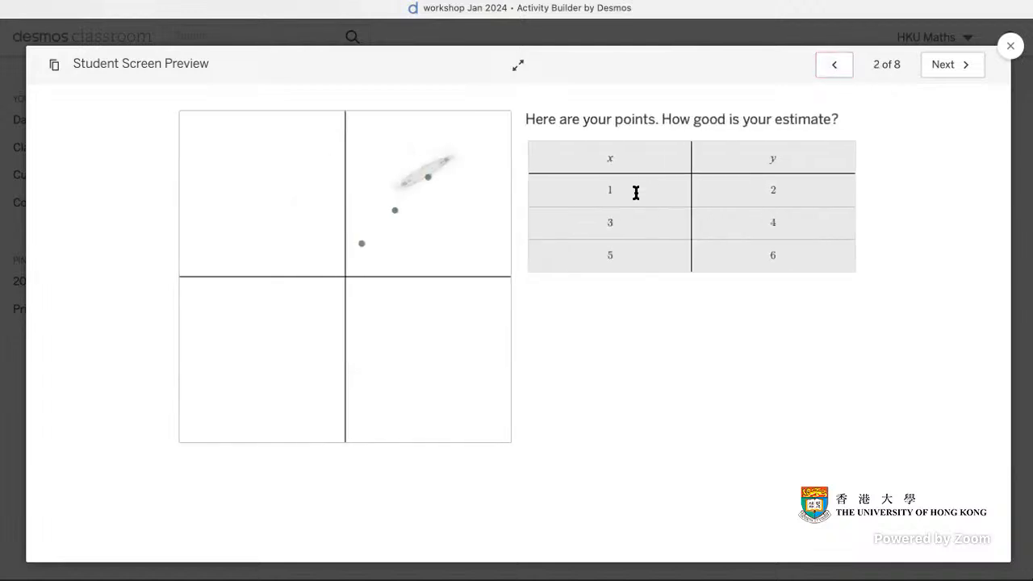
pyautogui.click(832, 69)
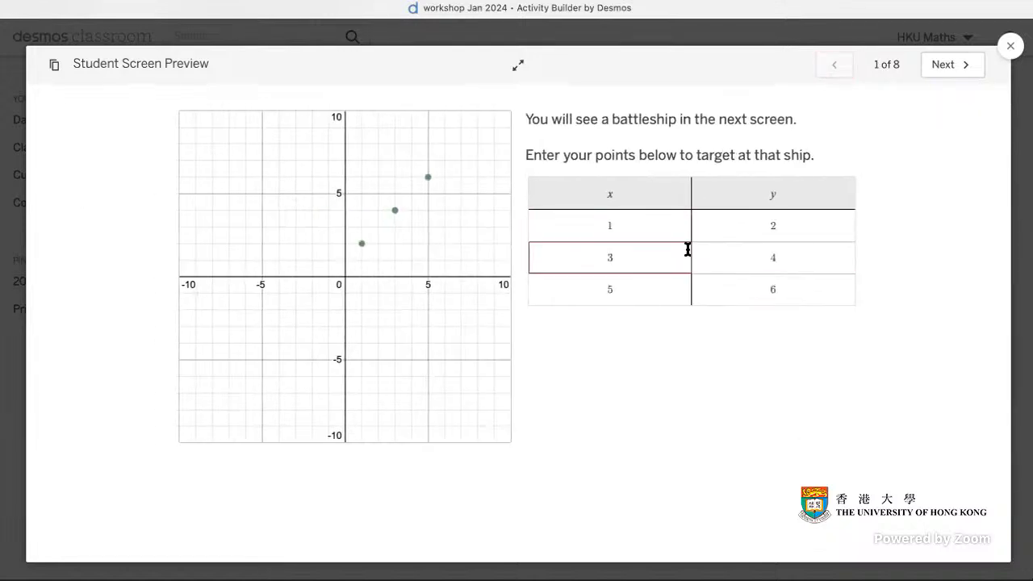
pyautogui.click(951, 66)
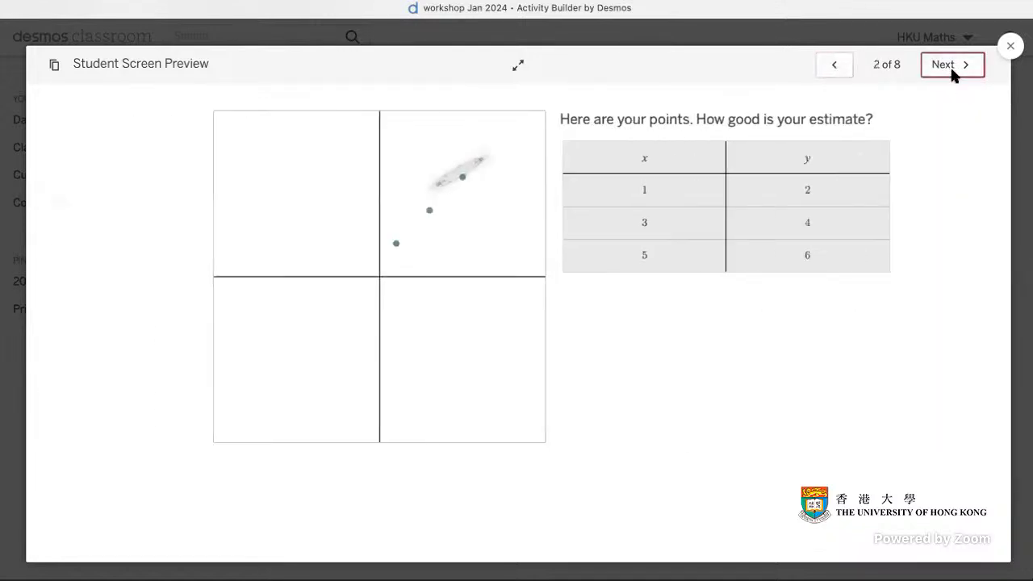
pyautogui.click(949, 65)
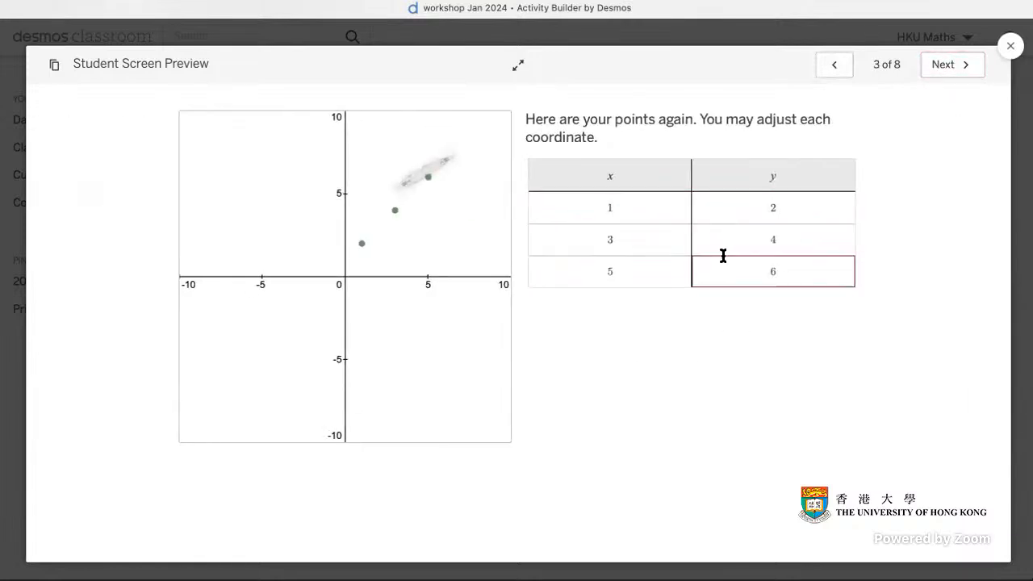
# Close the student preview and make an editable copy of the workshop Jan 2024 activity.
pyautogui.click(1007, 48)
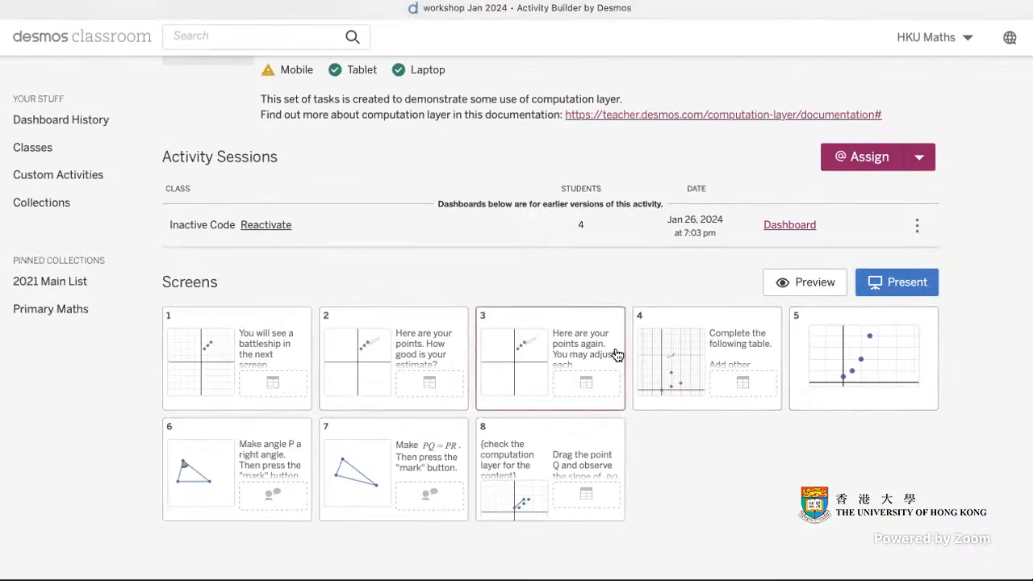
pyautogui.scroll(2, 521, 364)
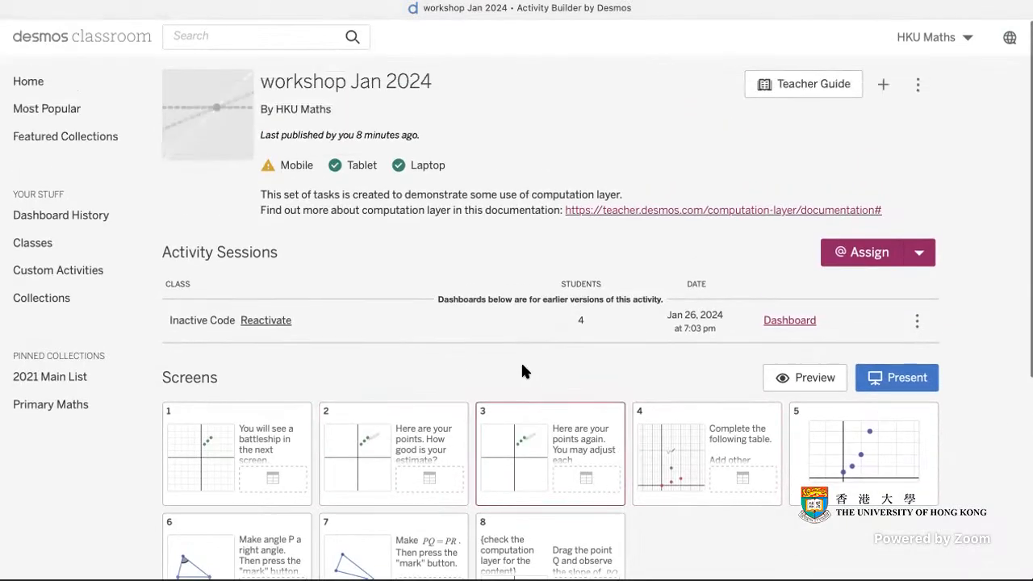
pyautogui.click(918, 84)
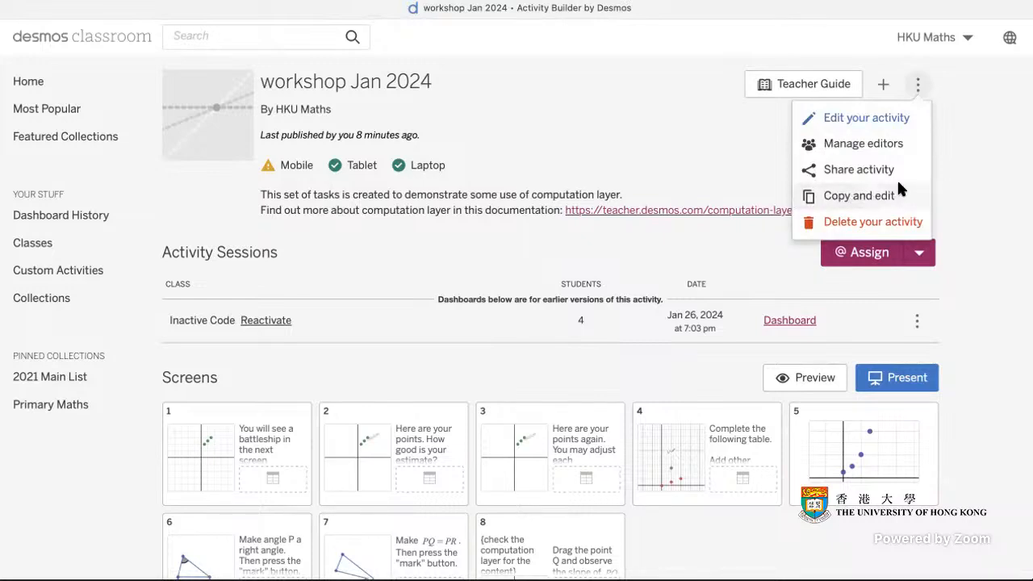
pyautogui.click(869, 201)
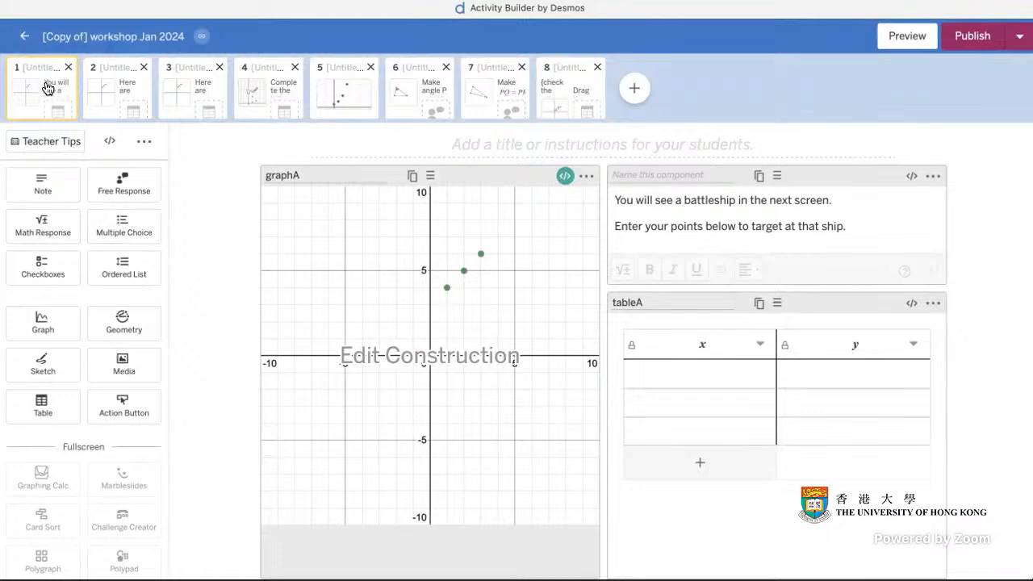
# Look over screens 3 and 1 and examine graphA's computation layer script on screen 1.
pyautogui.click(182, 87)
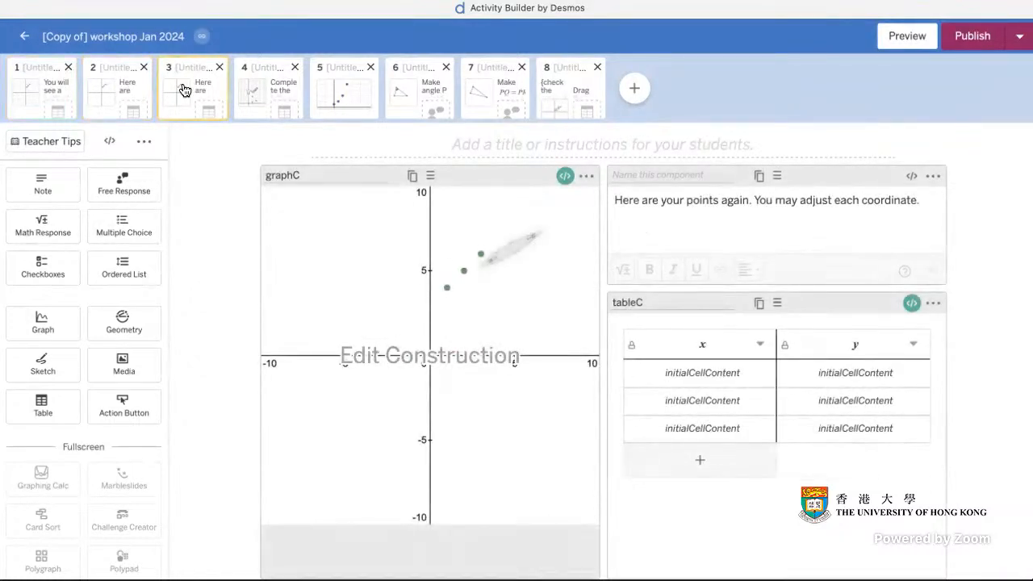
pyautogui.hotkey('ctrl', 'Up')
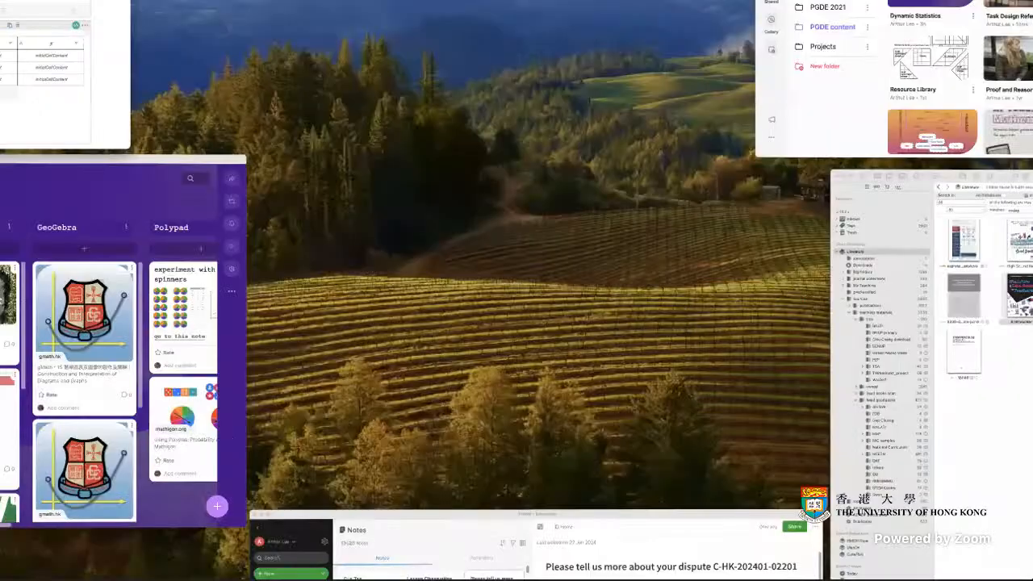
pyautogui.hotkey('ctrl', 'Up')
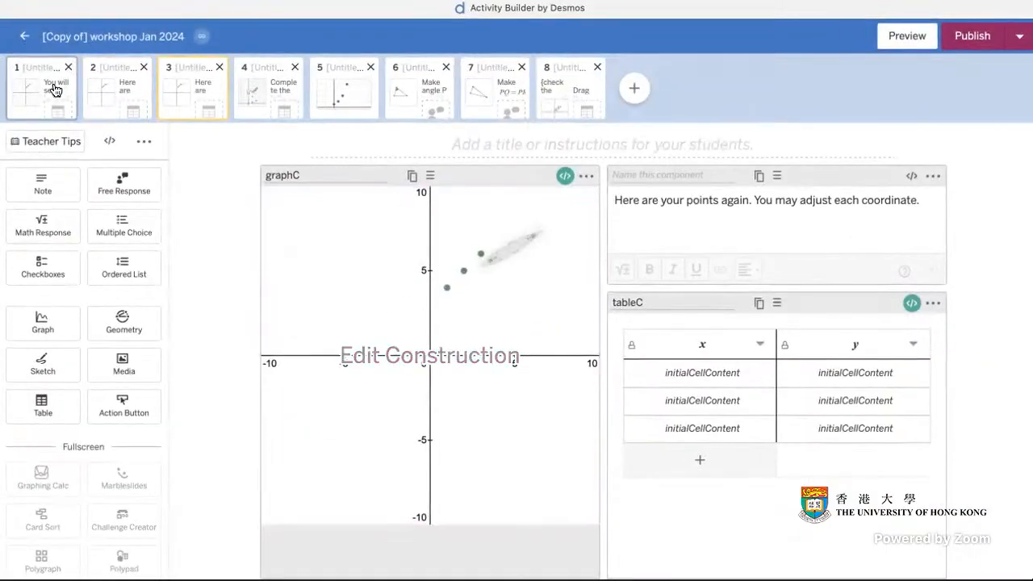
pyautogui.click(55, 89)
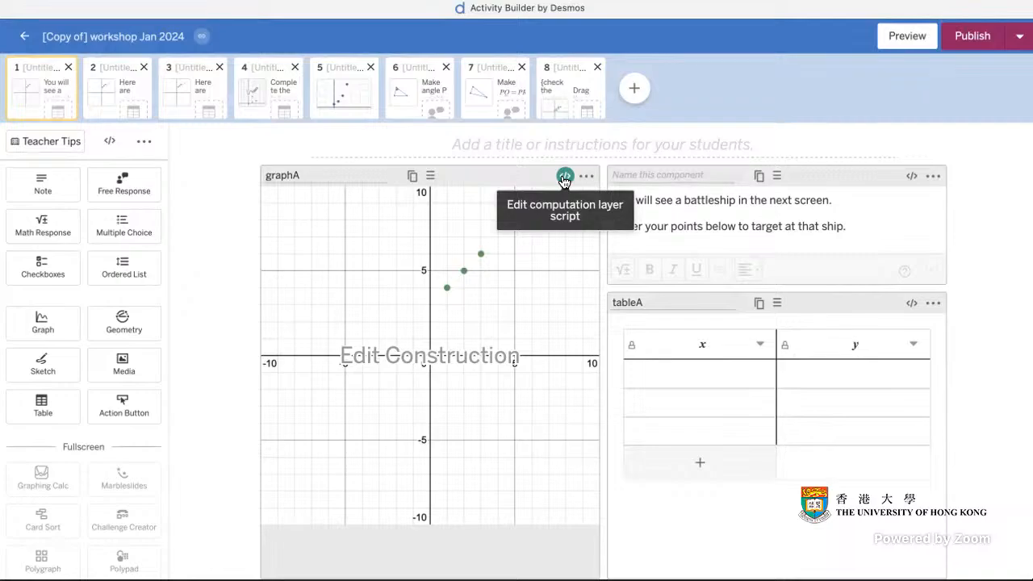
pyautogui.click(564, 177)
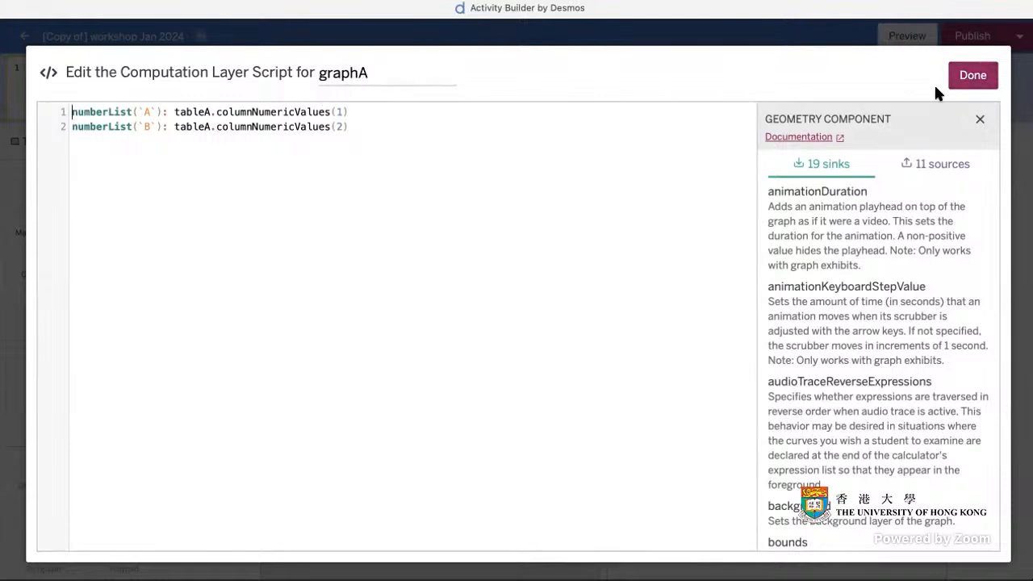
pyautogui.click(974, 75)
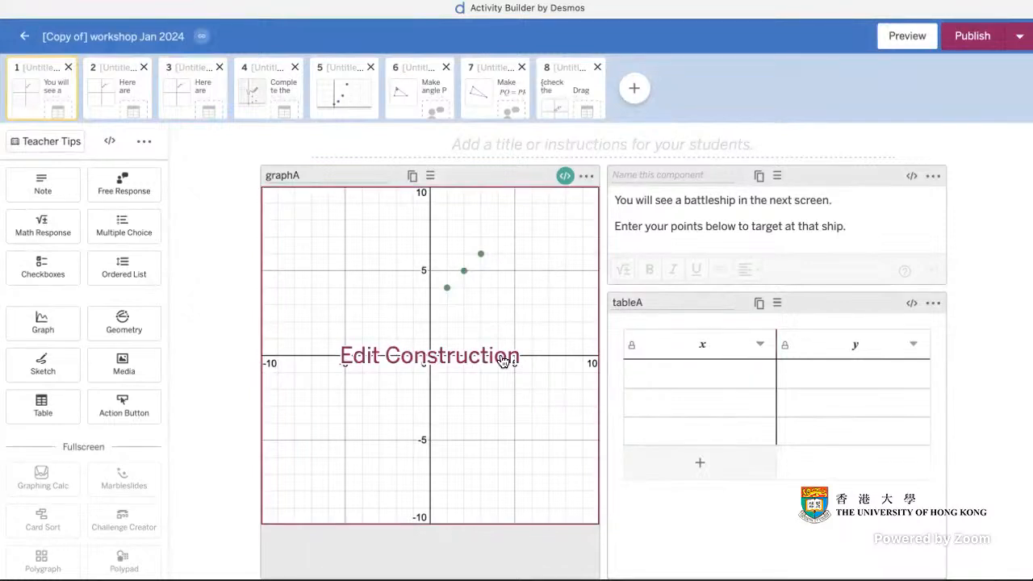
pyautogui.click(532, 320)
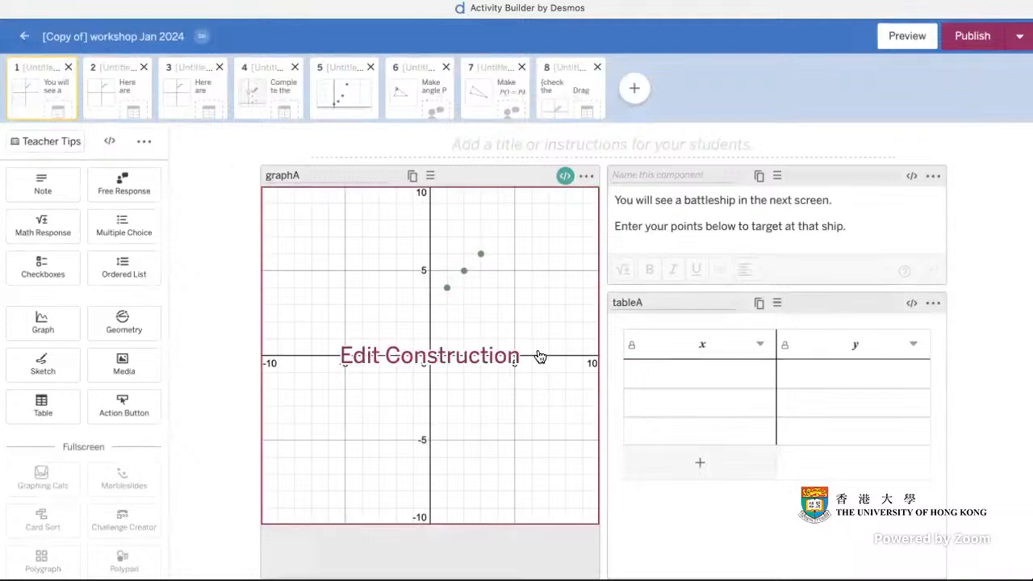
# Add a new screen after screen 3 and insert a Geometry component on it.
pyautogui.click(202, 100)
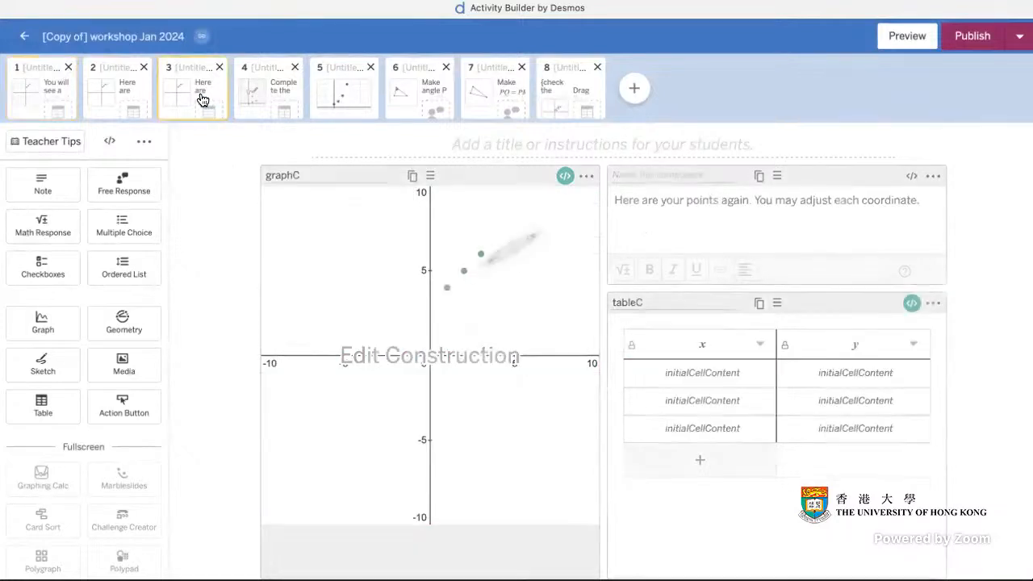
pyautogui.click(636, 90)
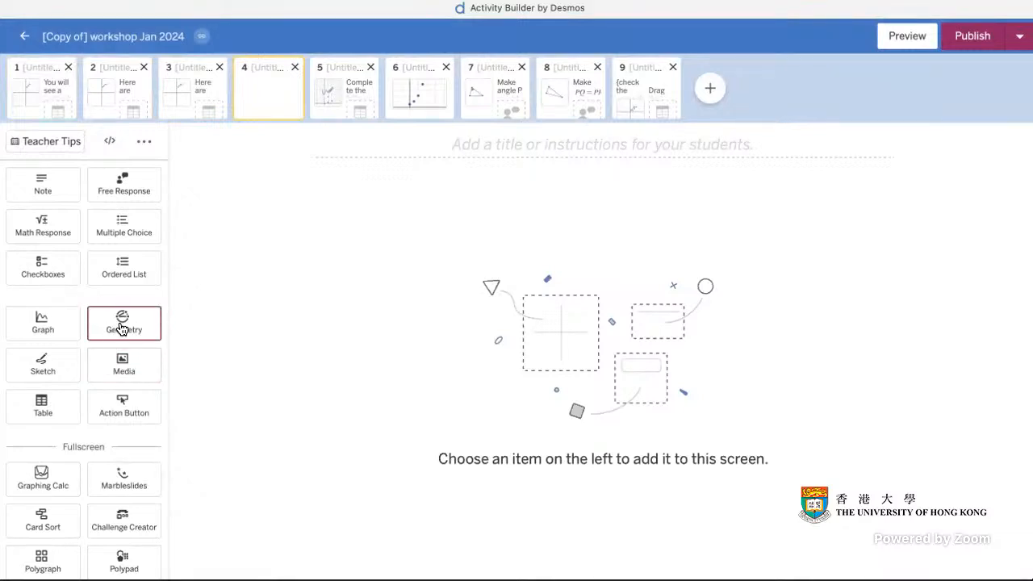
pyautogui.click(121, 329)
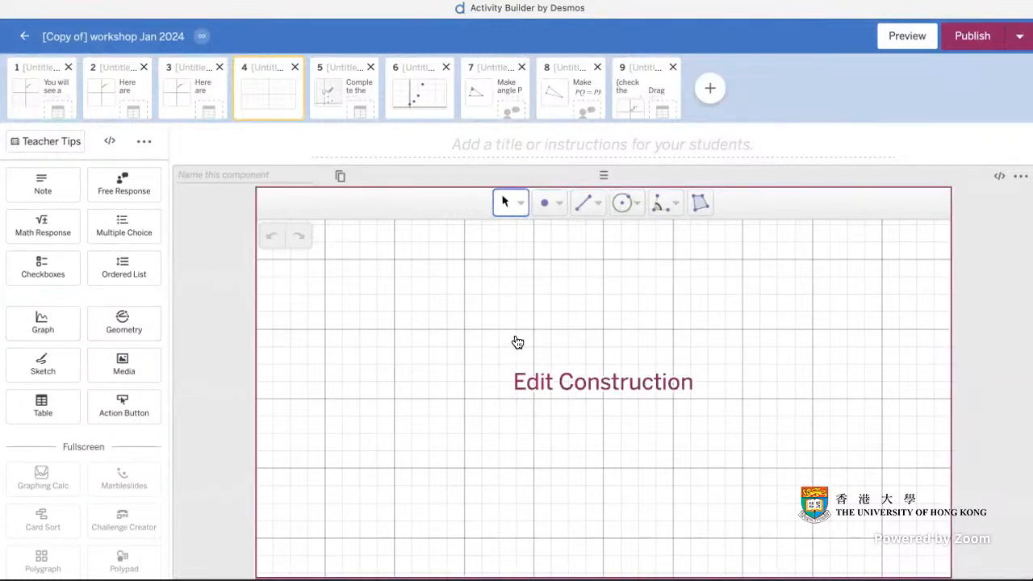
# Open the new geometry construction for editing and plot the point (1,2).
pyautogui.click(666, 358)
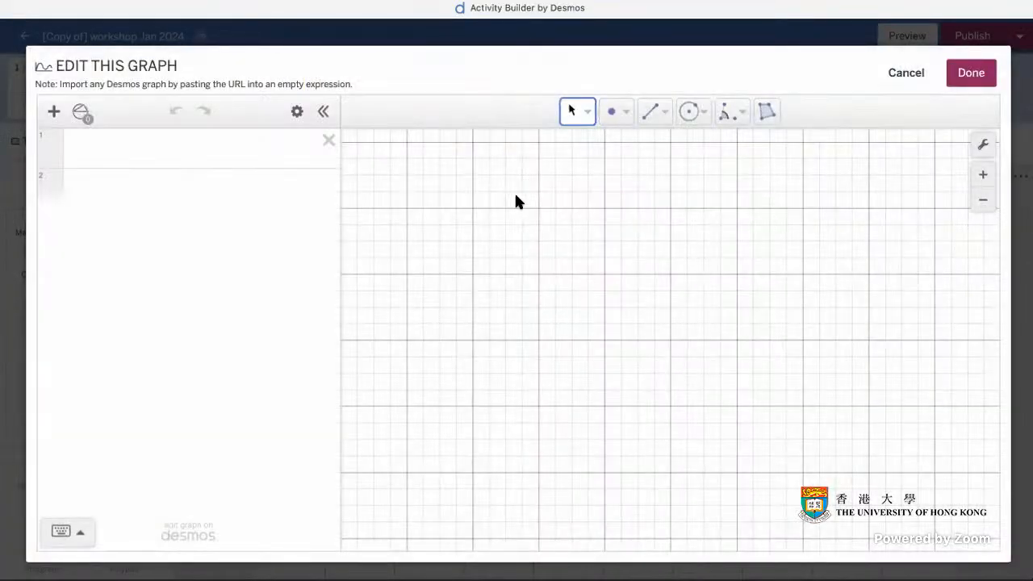
pyautogui.click(129, 143)
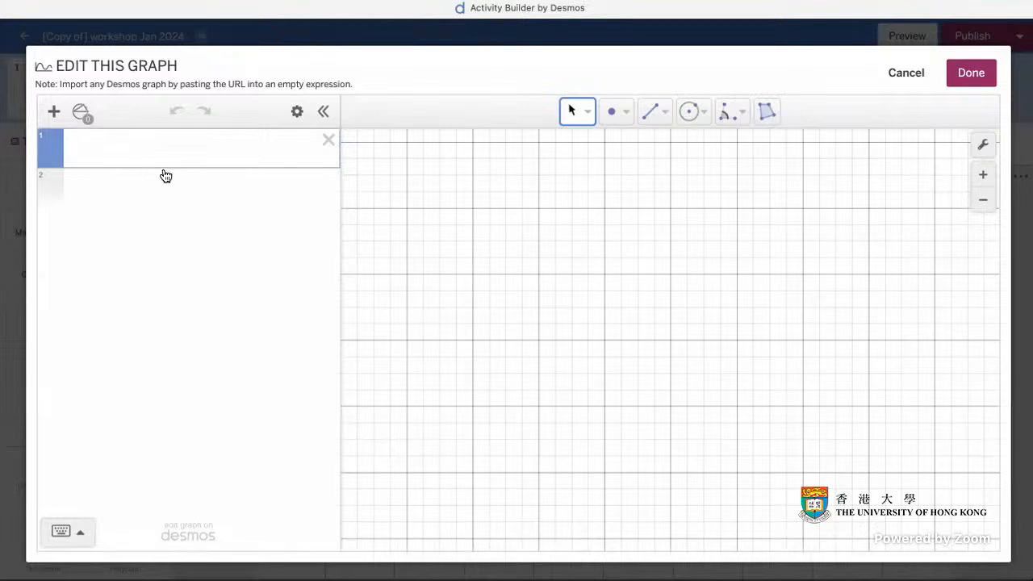
pyautogui.write('(1,2)')
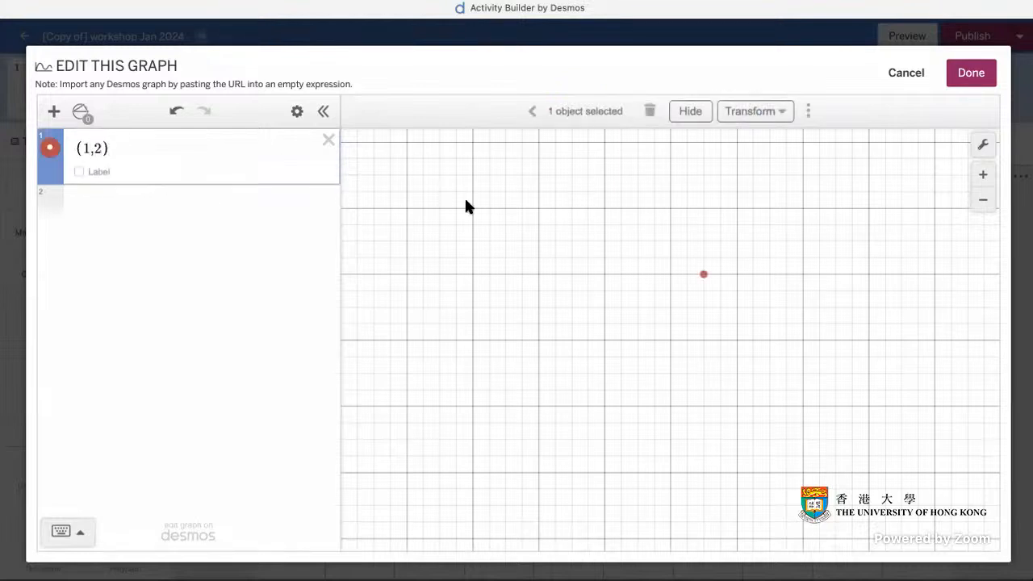
pyautogui.click(643, 265)
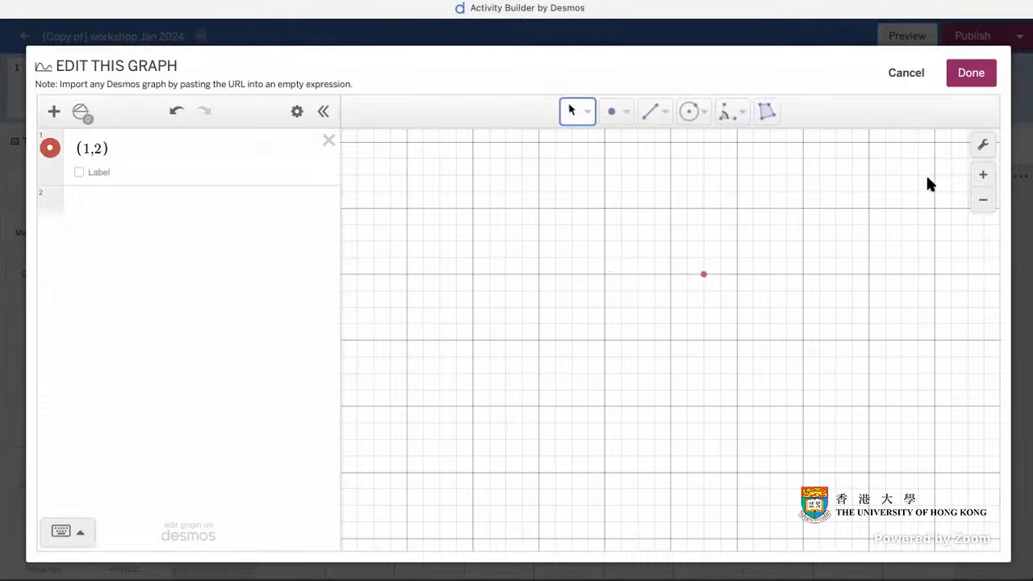
# Turn on the construction's axes, set its geometry tools to None, and save the construction.
pyautogui.click(983, 145)
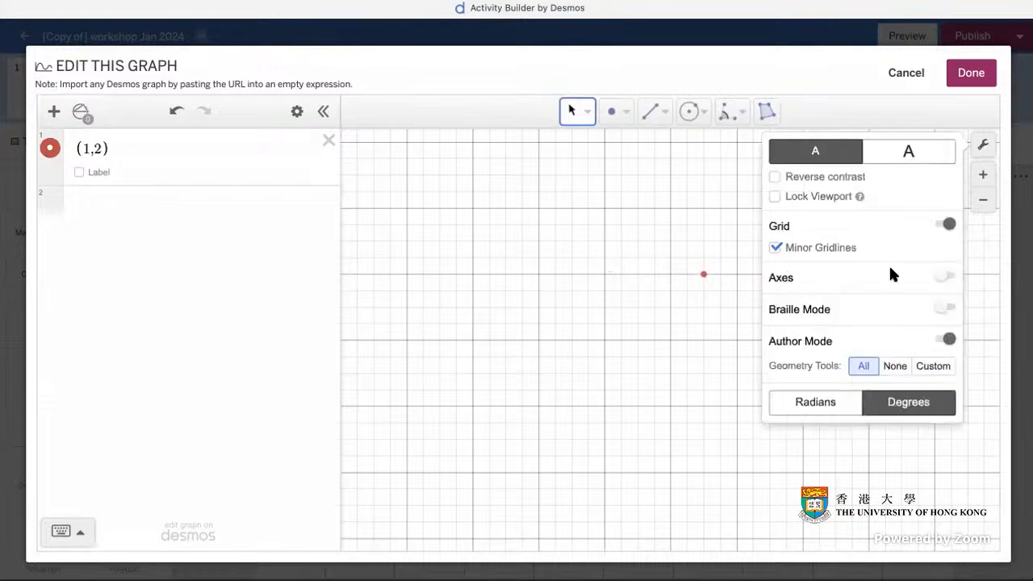
pyautogui.click(946, 277)
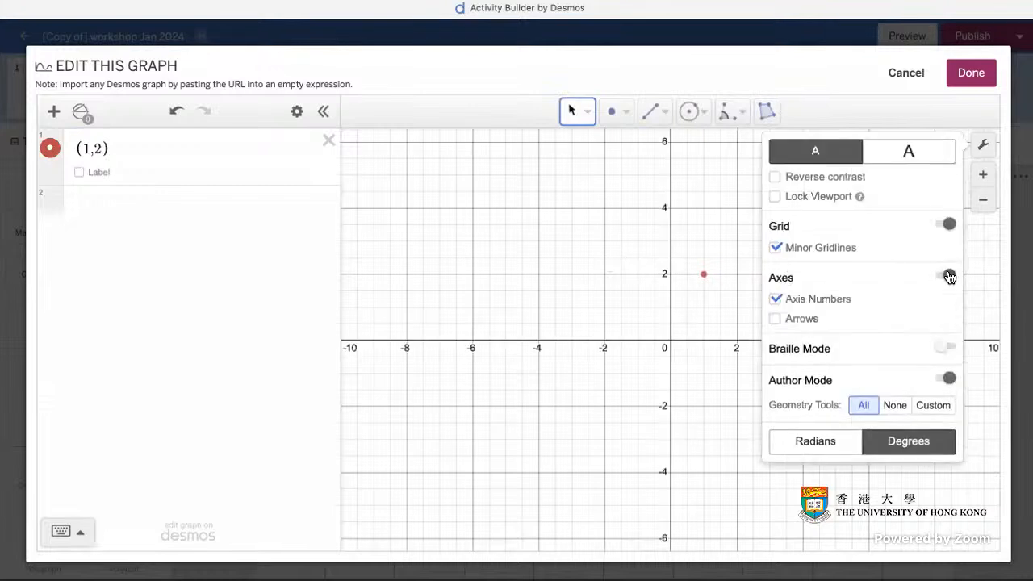
pyautogui.click(716, 204)
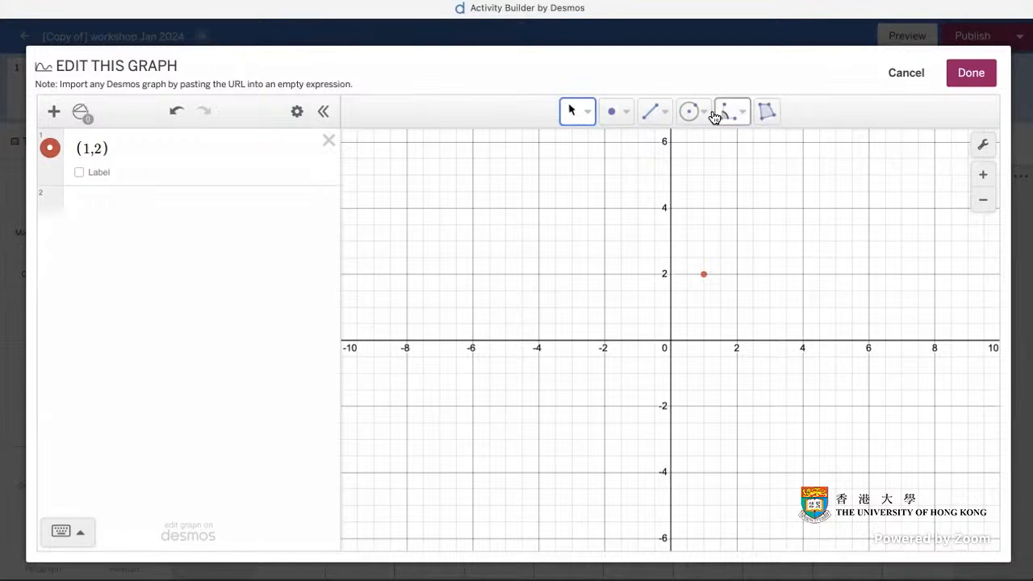
pyautogui.click(980, 146)
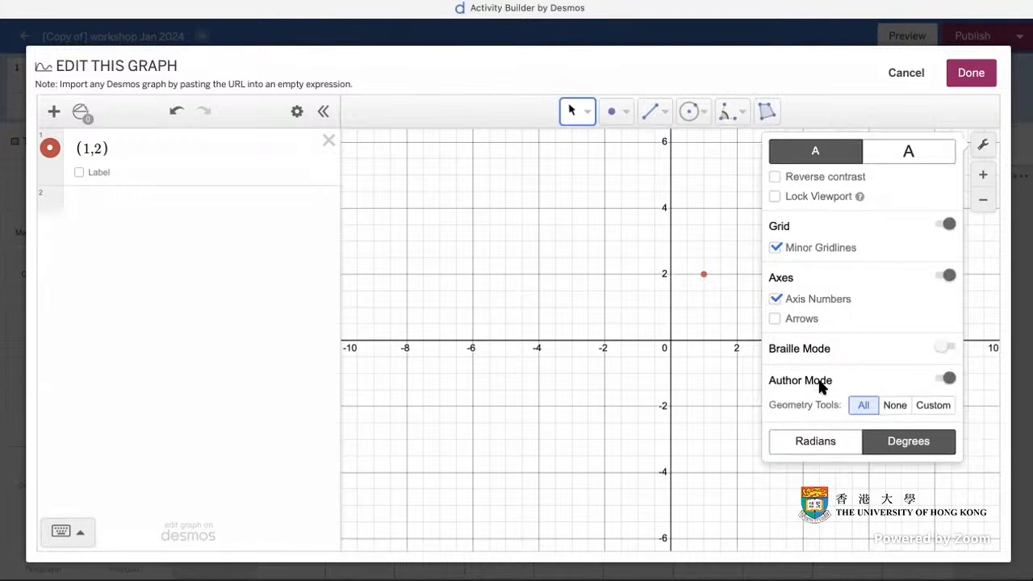
pyautogui.click(896, 407)
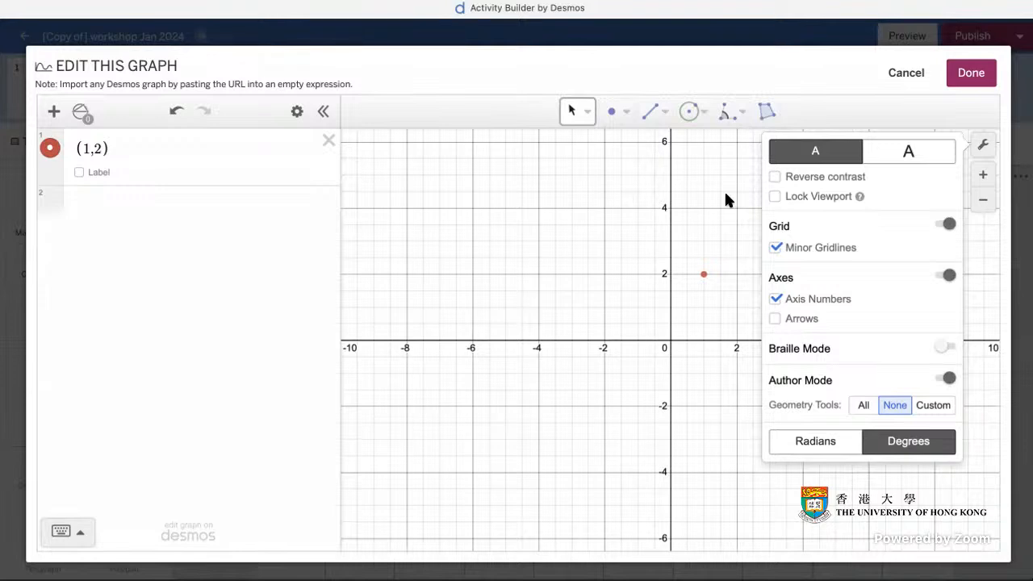
pyautogui.click(972, 73)
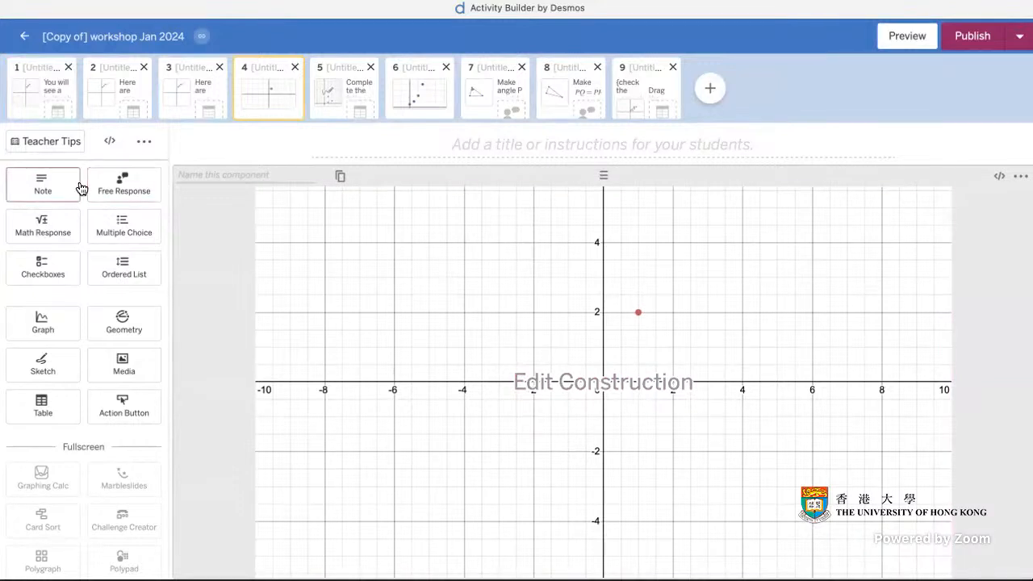
# Add a note beside the graph on screen 4 reading "Please go to the next screen to check the battleship.".
pyautogui.moveTo(42, 184); pyautogui.dragTo(618, 245)
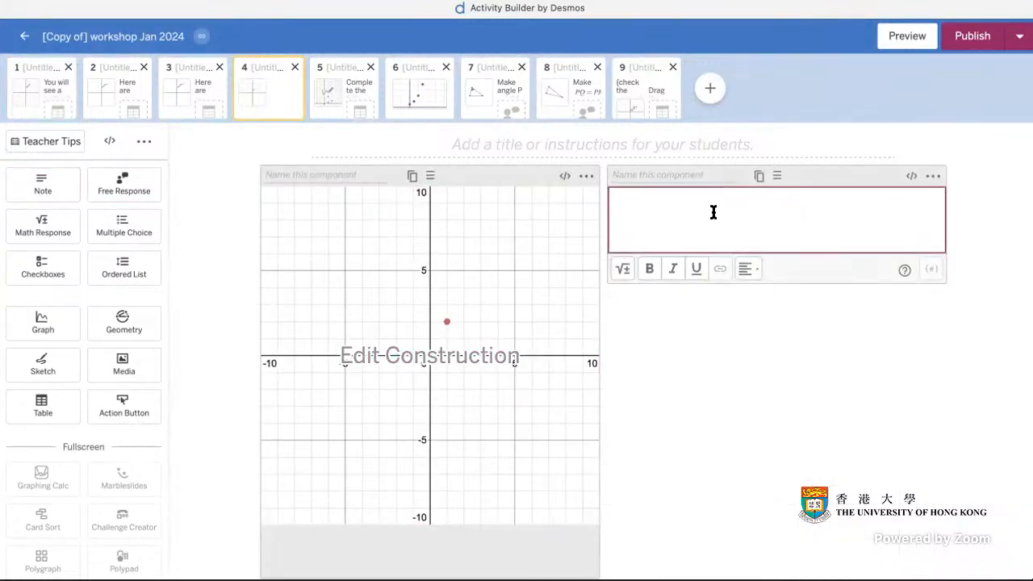
pyautogui.write('Please go to the')
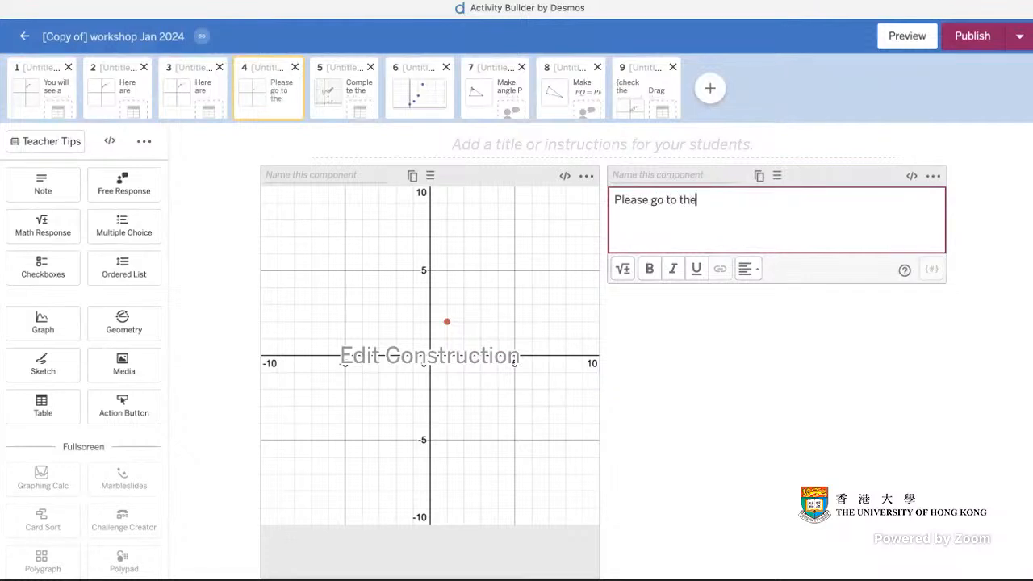
pyautogui.write(' next screen')
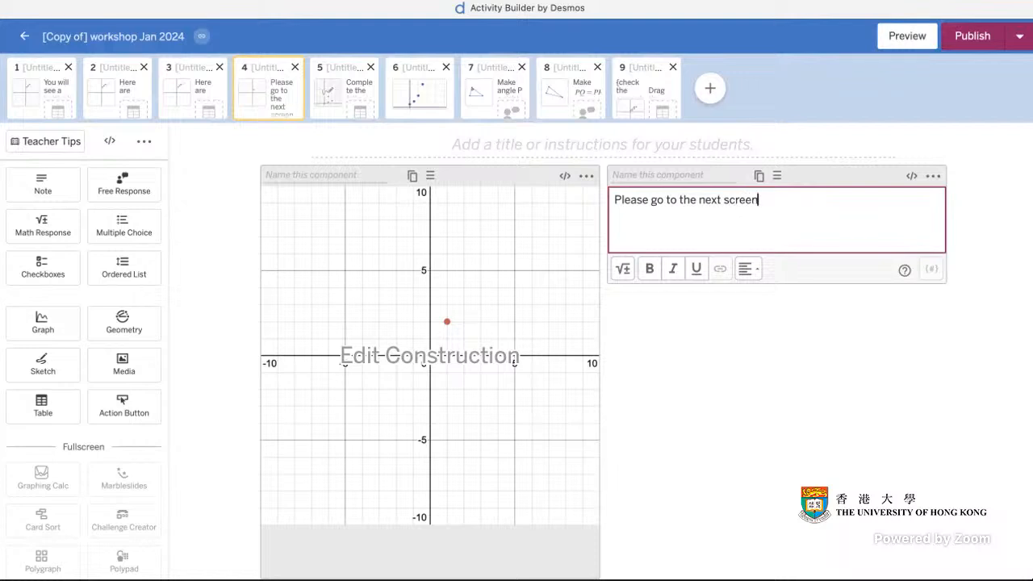
pyautogui.write(' to check the battle')
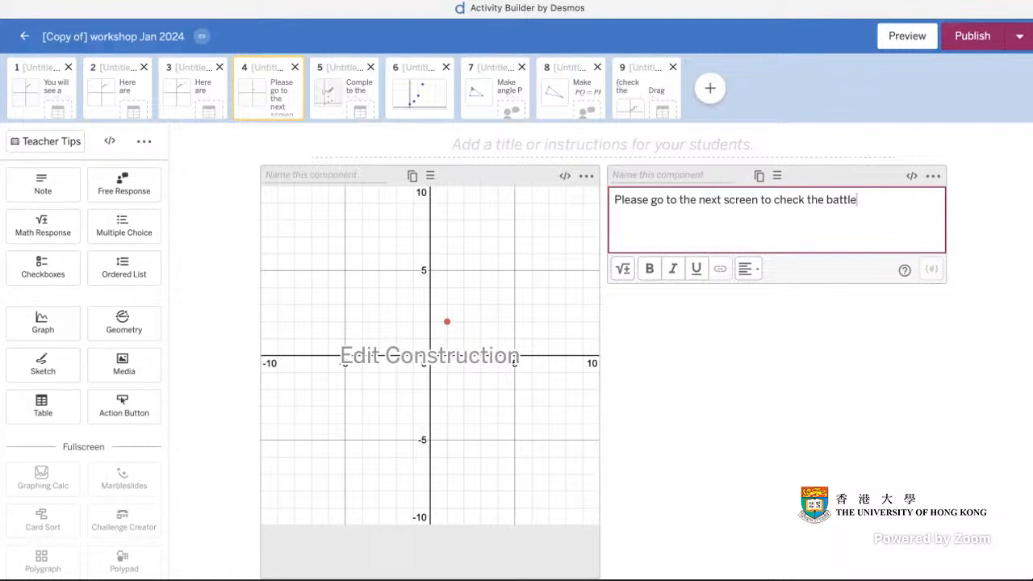
pyautogui.write('ship.')
# Insert a table below the note with column headings x and y and three empty rows.
pyautogui.click(45, 408)
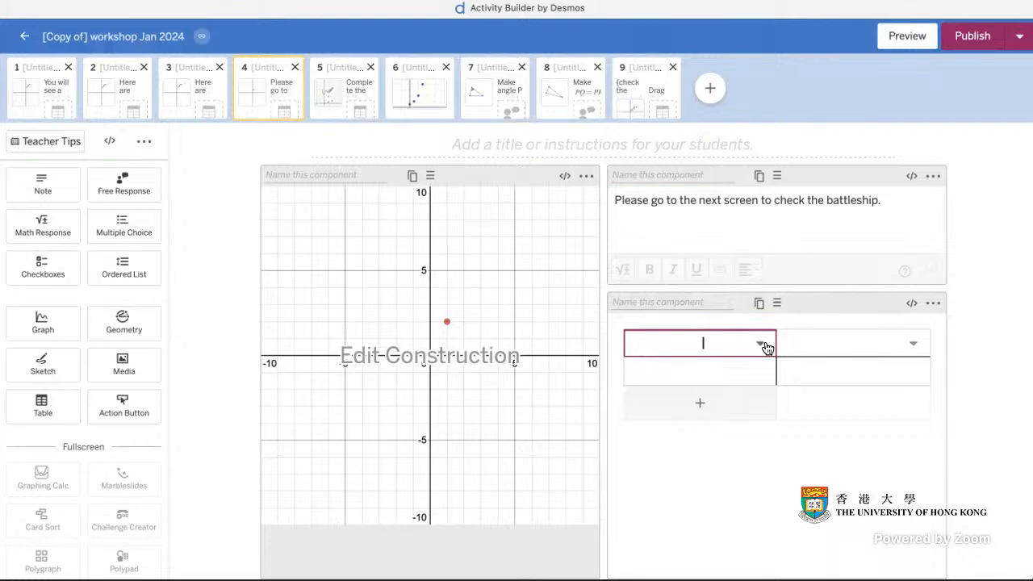
pyautogui.write('x')
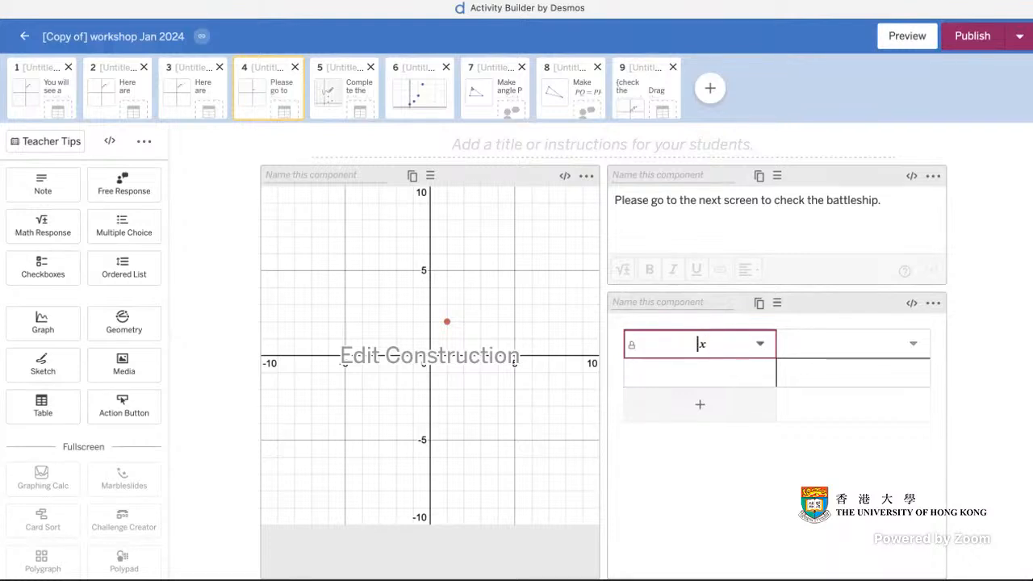
pyautogui.click(829, 345)
pyautogui.write('y')
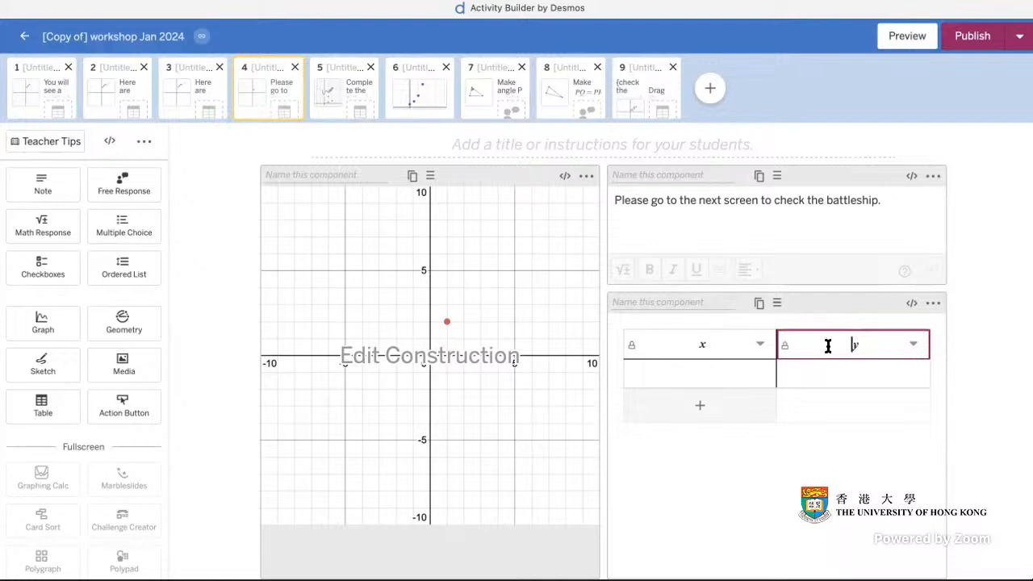
pyautogui.click(850, 510)
pyautogui.click(733, 405)
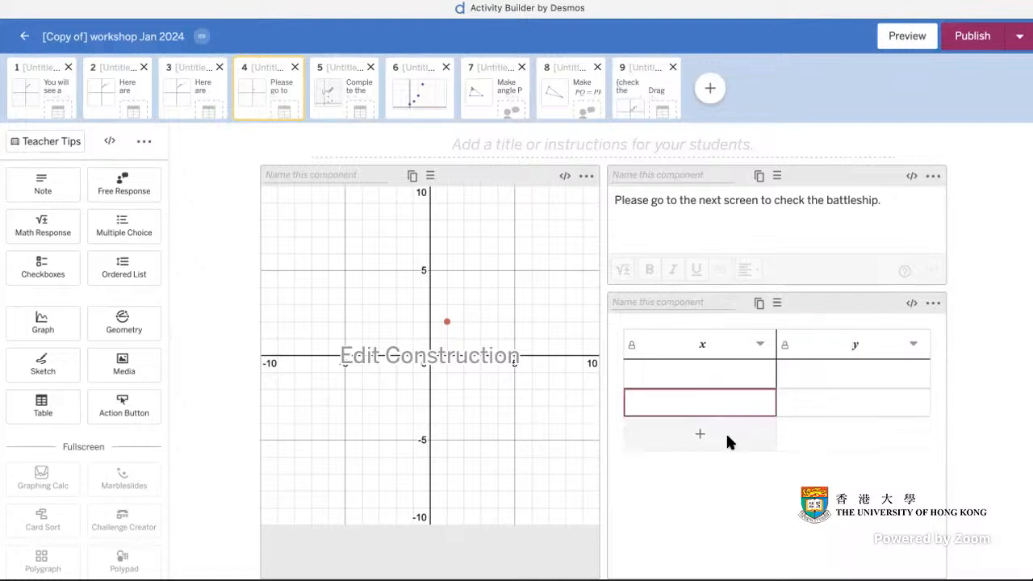
pyautogui.click(717, 435)
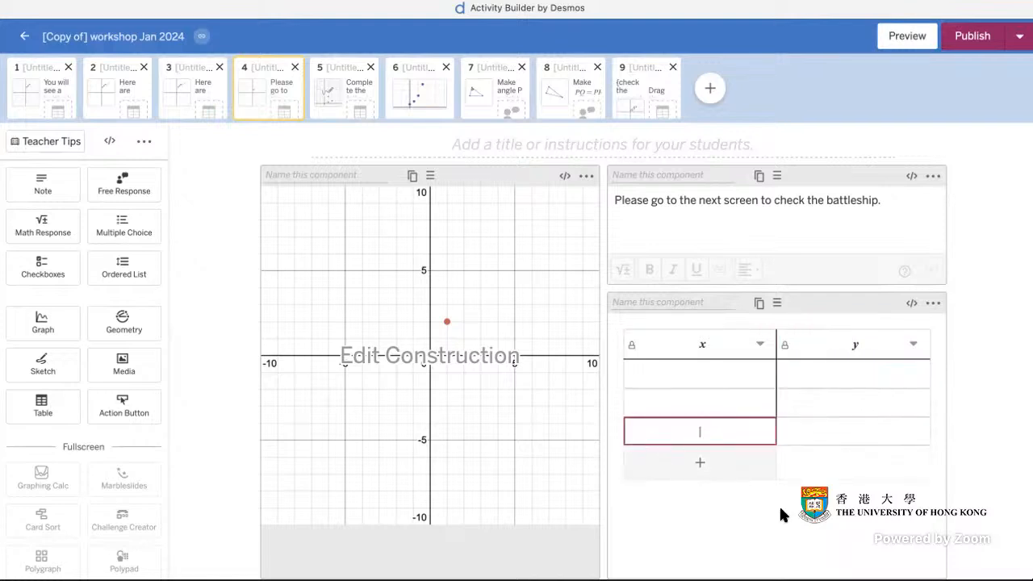
# Preview screen 4 as a student, check the graph and the table's input cells, and close the preview.
pyautogui.click(903, 45)
pyautogui.click(787, 212)
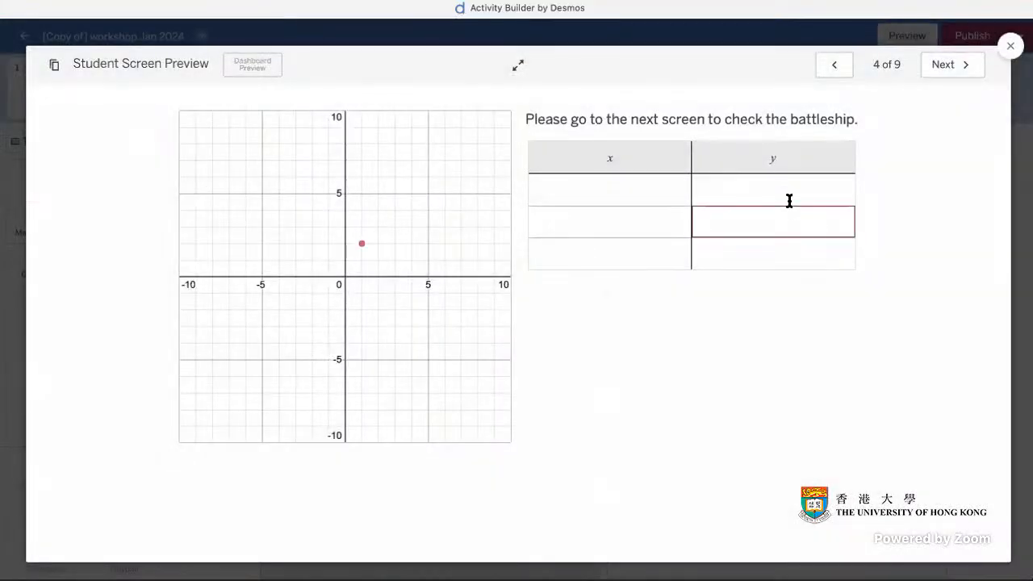
pyautogui.click(646, 202)
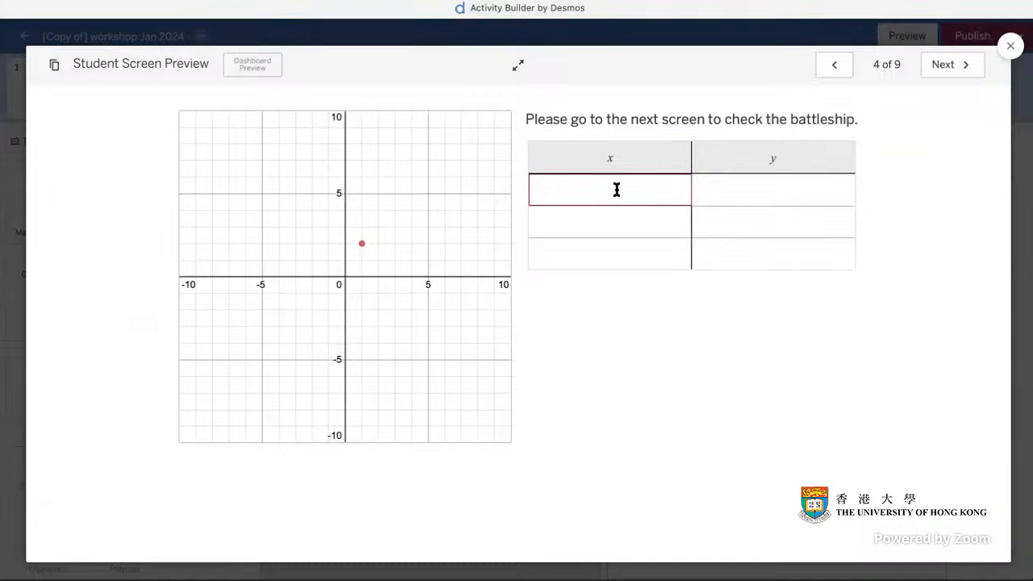
pyautogui.click(789, 189)
pyautogui.click(460, 281)
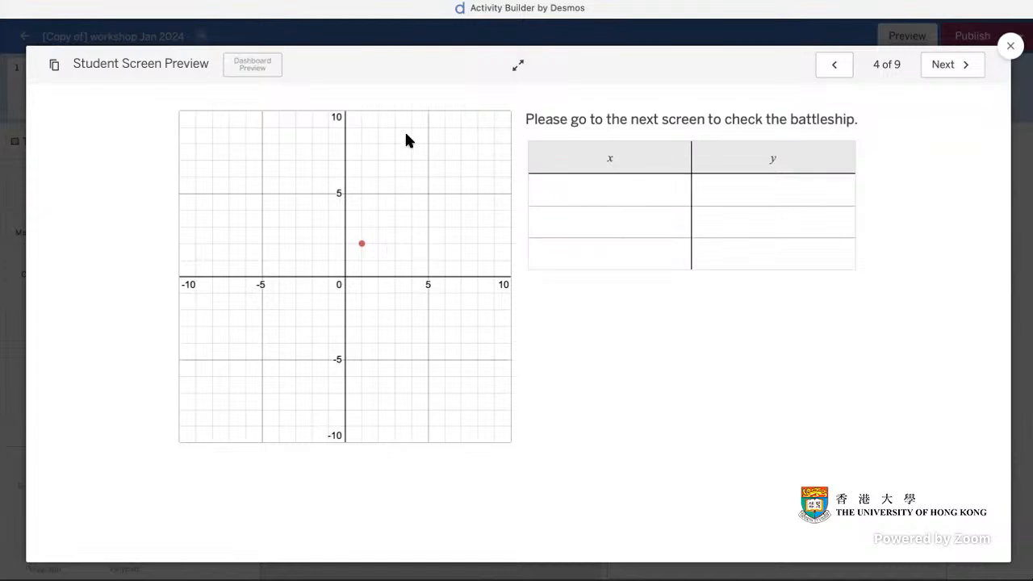
pyautogui.click(1010, 46)
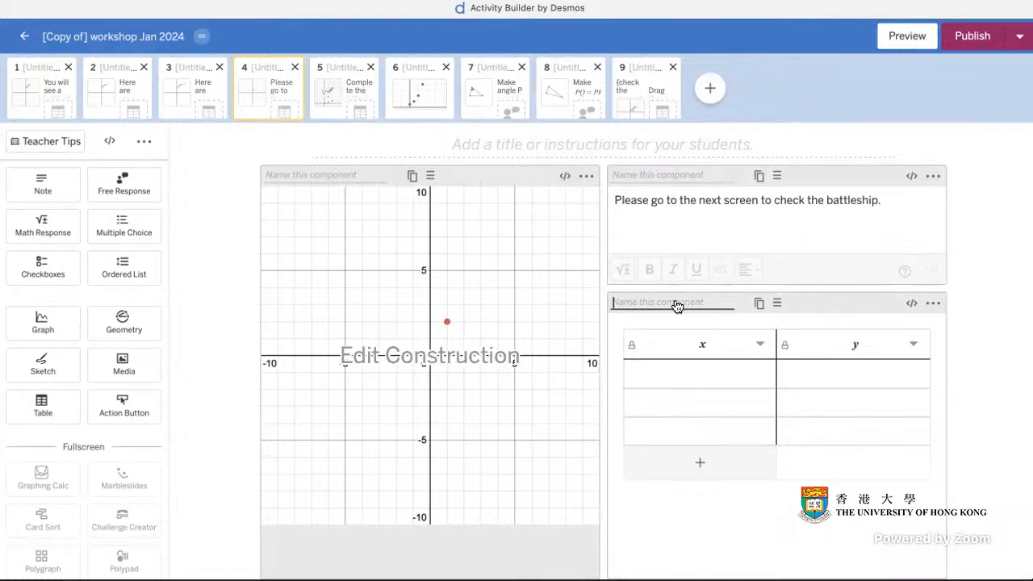
# Name the table component on screen 4 tableA1.
pyautogui.write('tableA1')
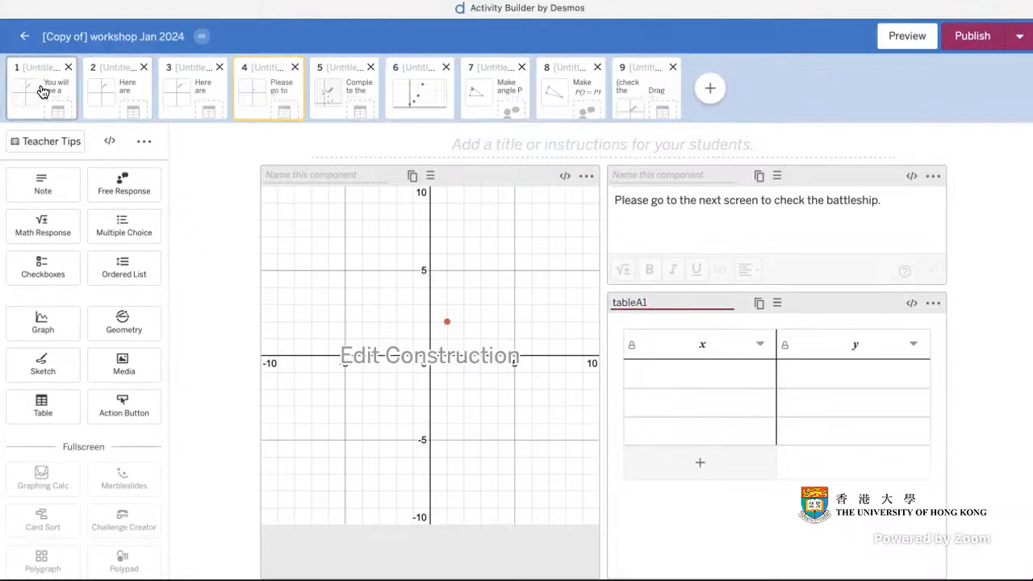
pyautogui.click(891, 494)
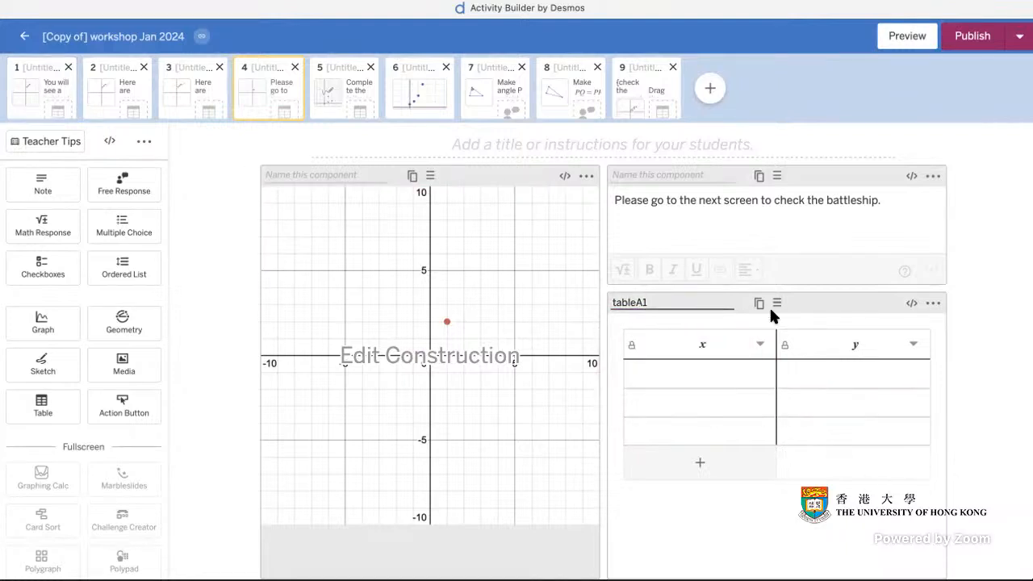
# Name the graph component on screen 4 graphA1.
pyautogui.click(355, 181)
pyautogui.write('gra')
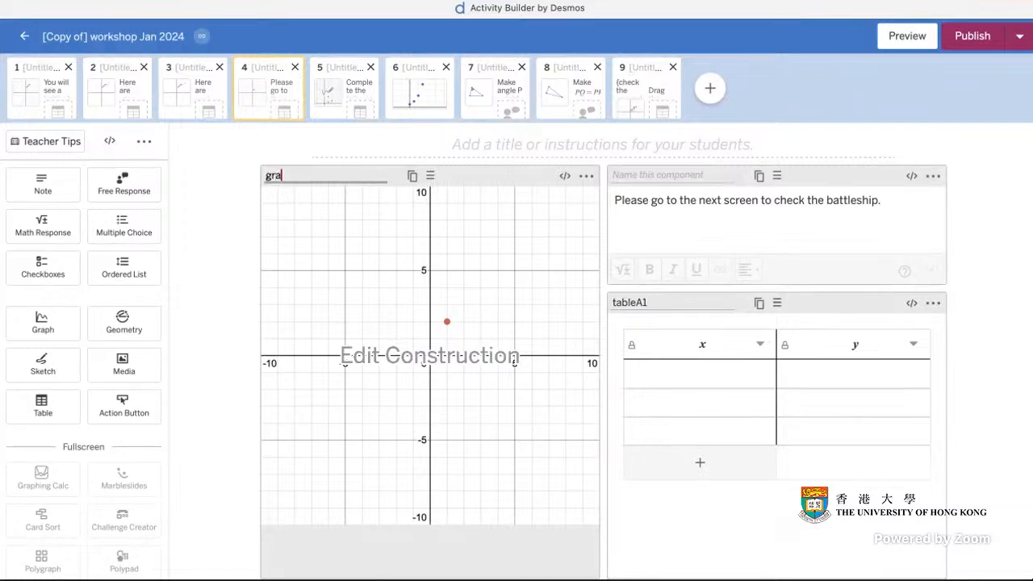
pyautogui.write('phA1')
pyautogui.click(208, 209)
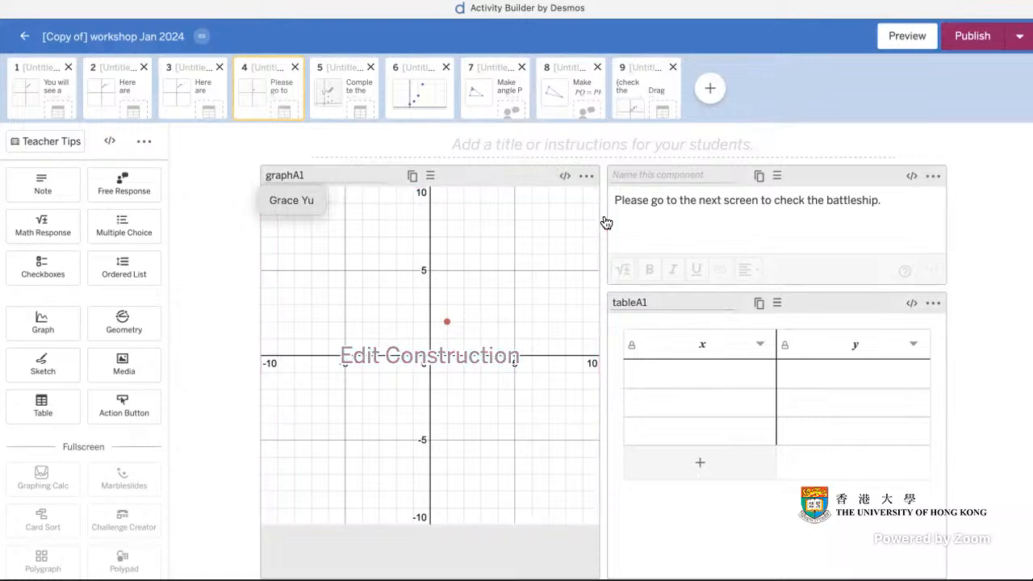
# In graphA1's computation layer script, set numberList(`A`) to tableA1.columnNumericValues(1).
pyautogui.click(564, 175)
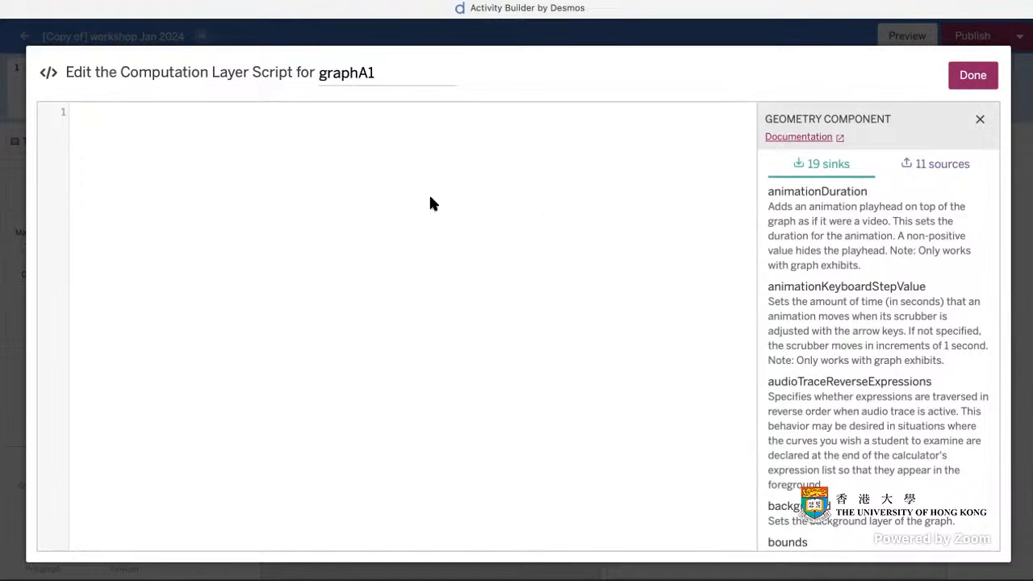
pyautogui.click(292, 198)
pyautogui.write('number')
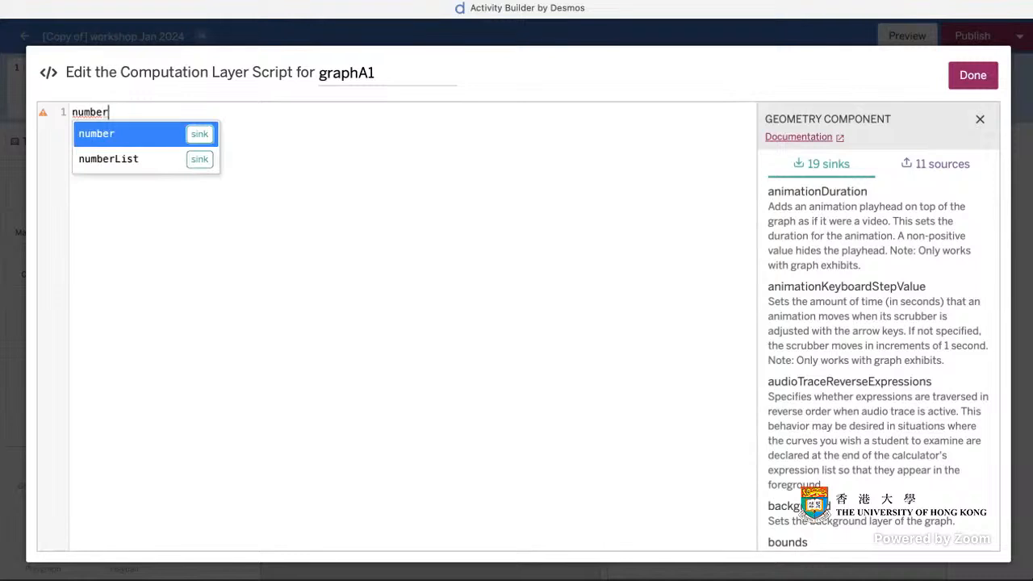
pyautogui.click(147, 159)
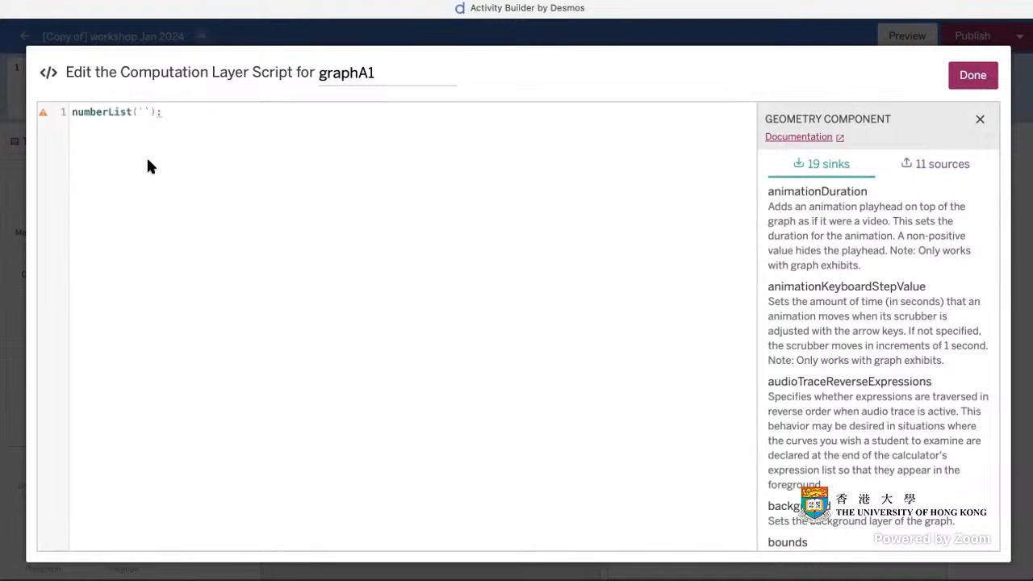
pyautogui.write('A')
pyautogui.write('tab')
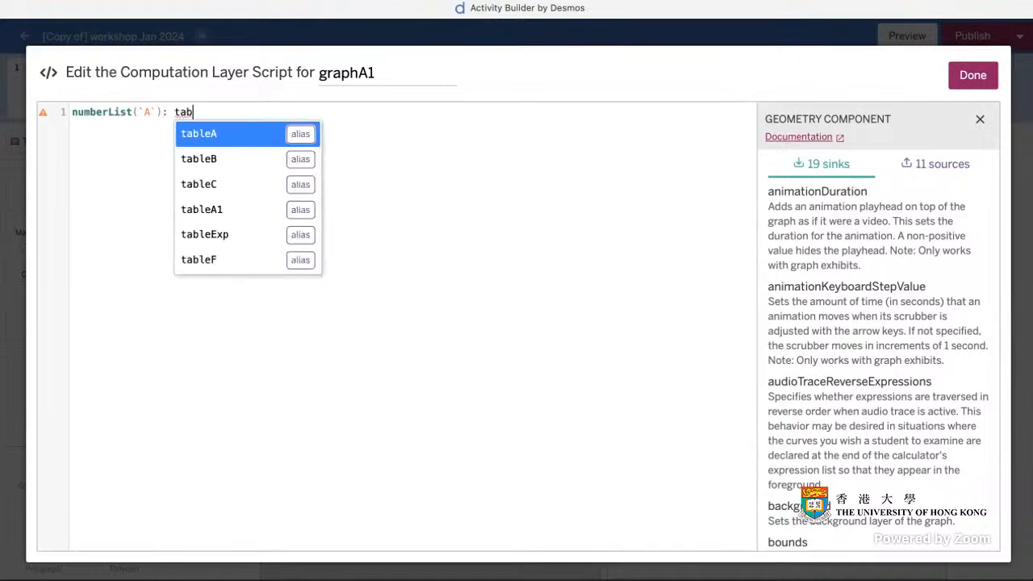
pyautogui.write('leA')
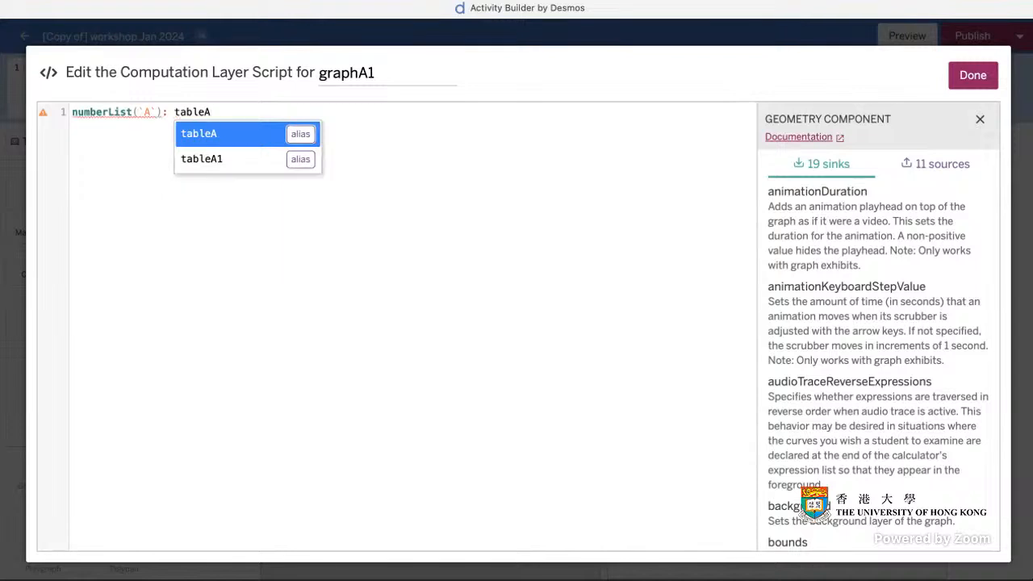
pyautogui.click(217, 160)
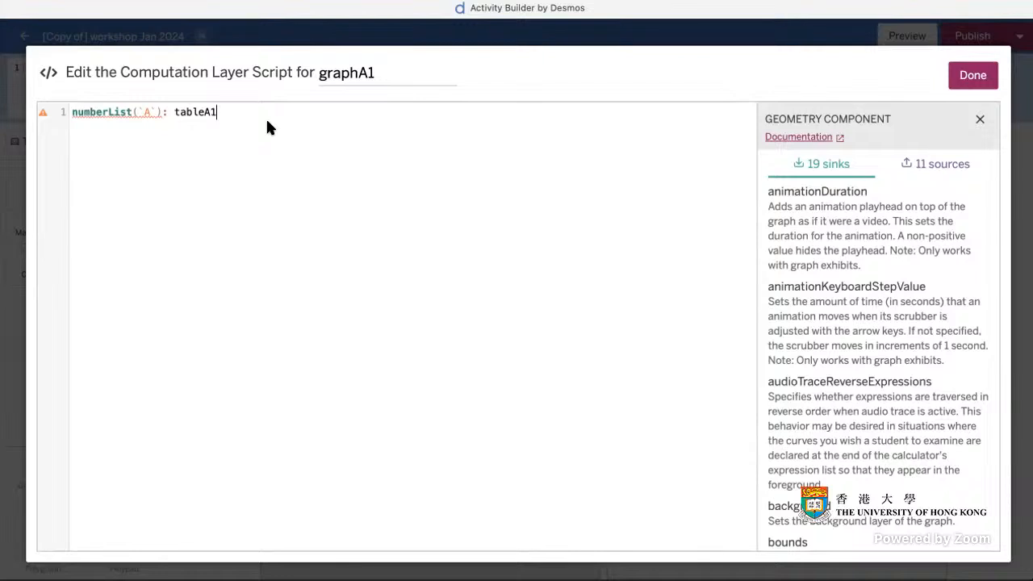
pyautogui.write('.')
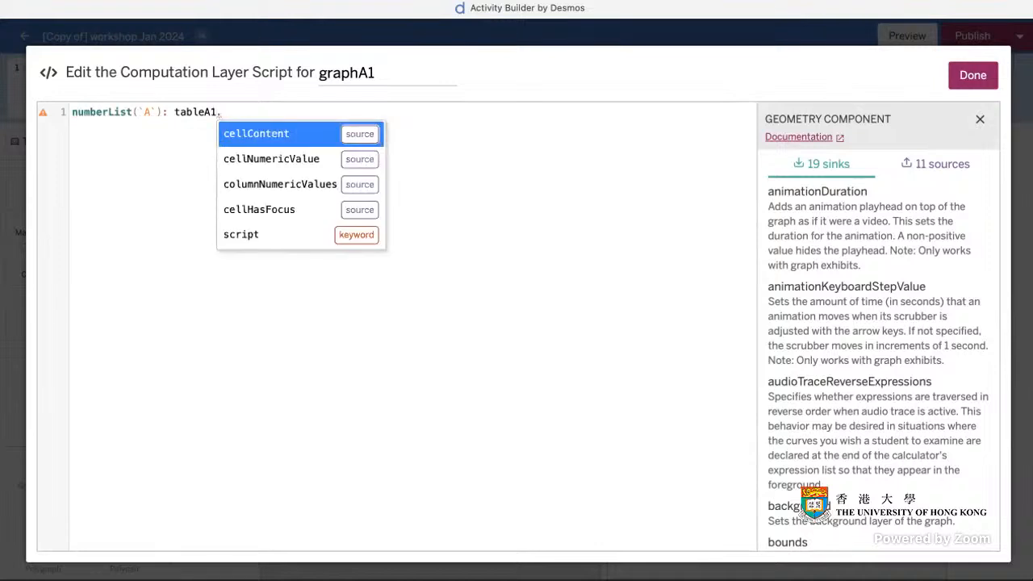
pyautogui.click(276, 192)
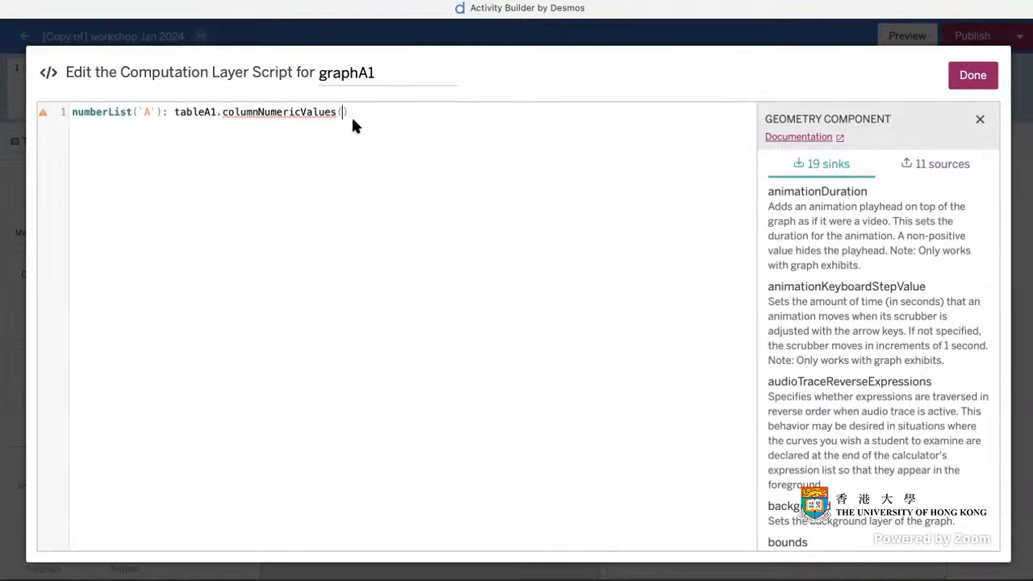
pyautogui.write('1')
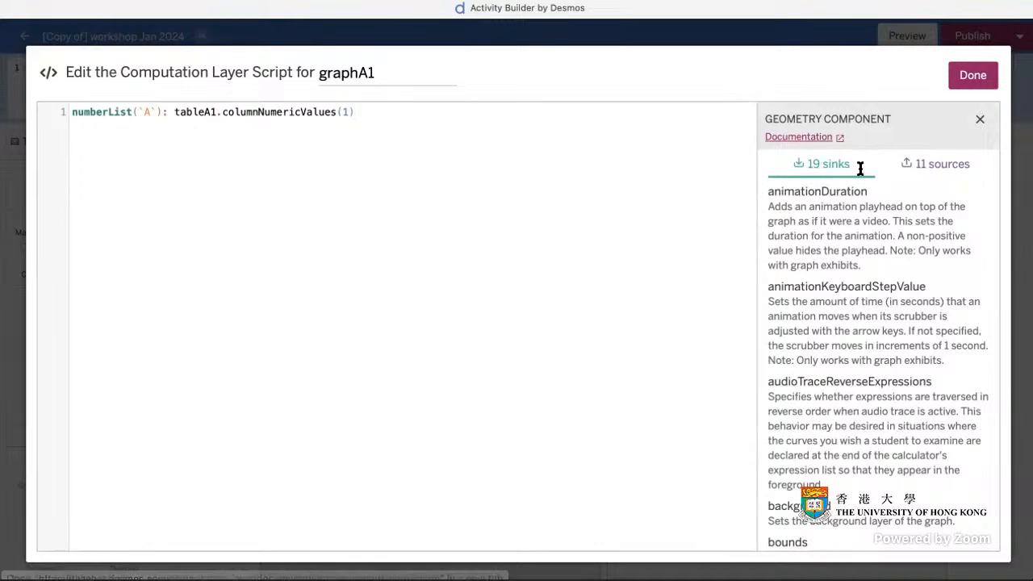
# Look through the geometry component's sinks and sources in the script reference, down to the number and numberList descriptions.
pyautogui.scroll(-1, 852, 320)
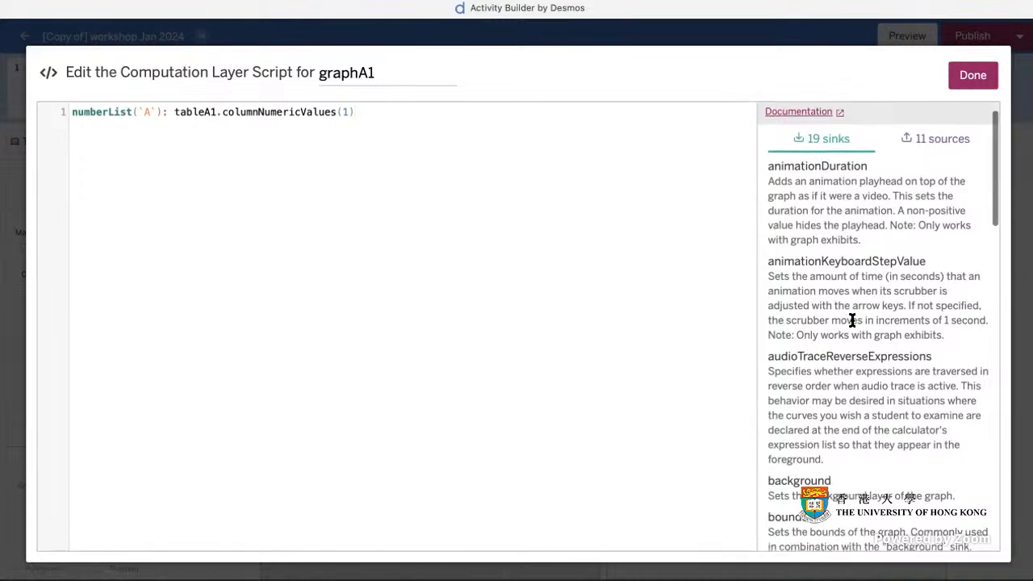
pyautogui.scroll(1, 852, 320)
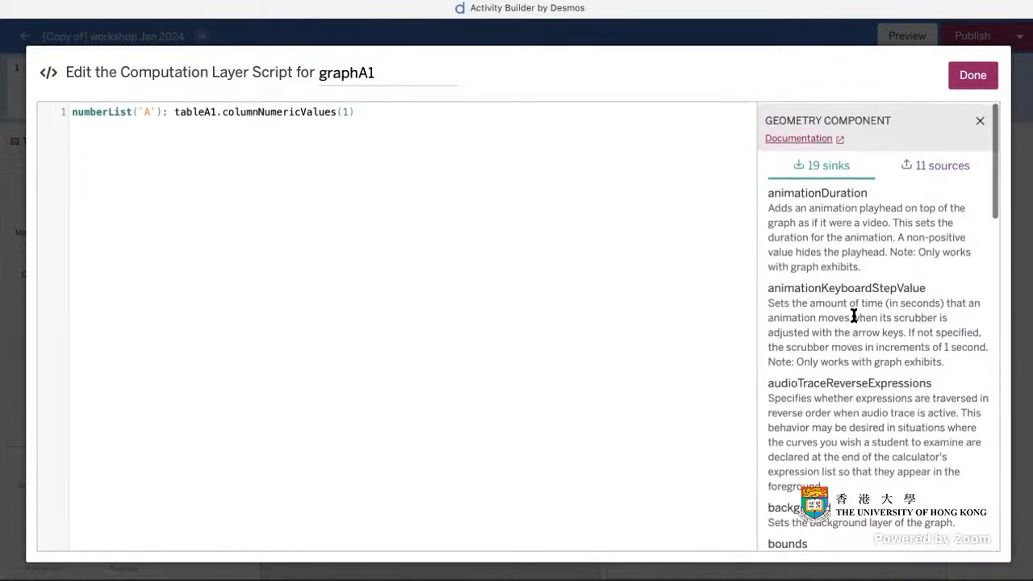
pyautogui.click(945, 165)
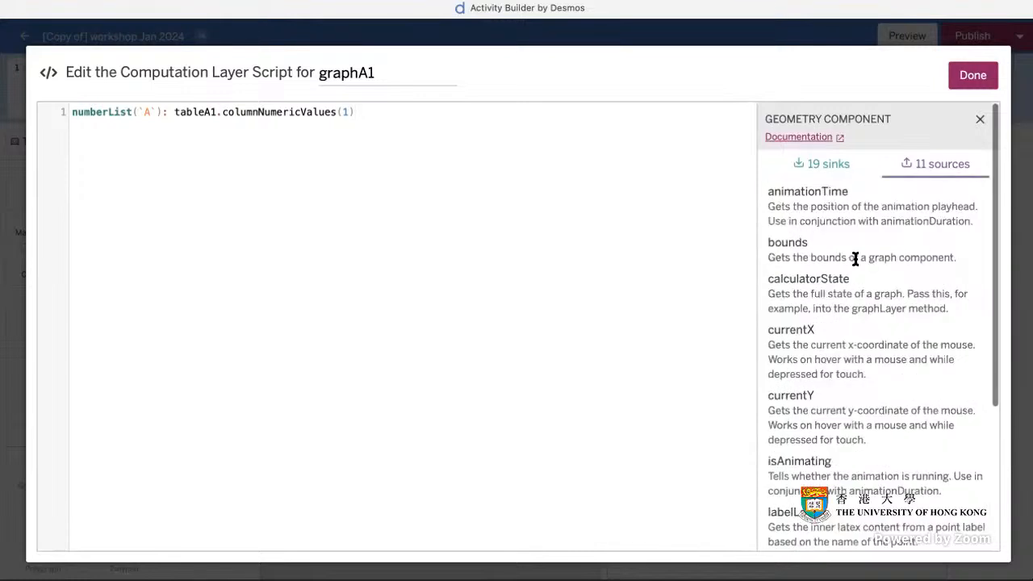
pyautogui.scroll(-2, 856, 259)
pyautogui.scroll(2, 844, 240)
pyautogui.click(829, 165)
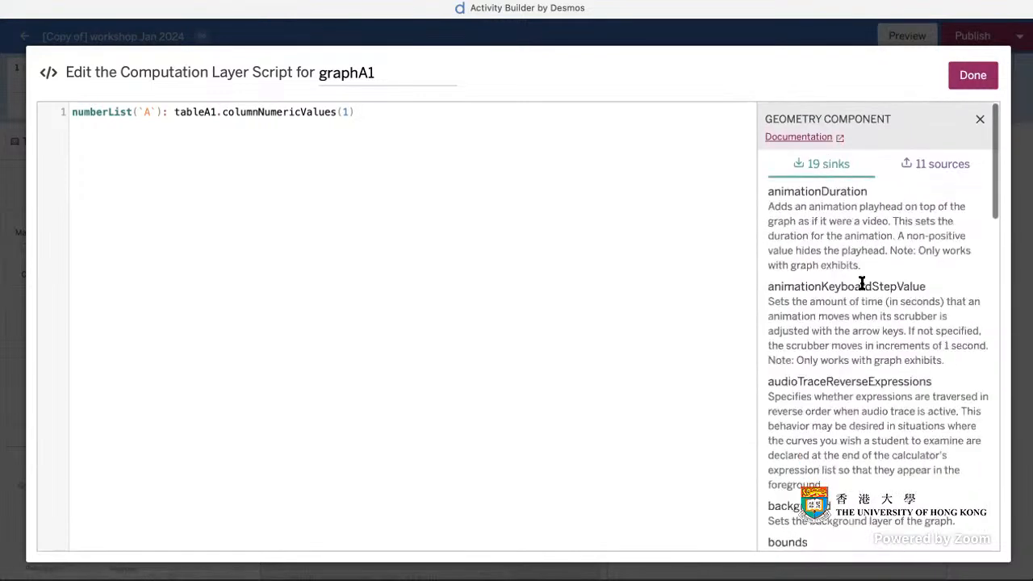
pyautogui.scroll(-4, 832, 294)
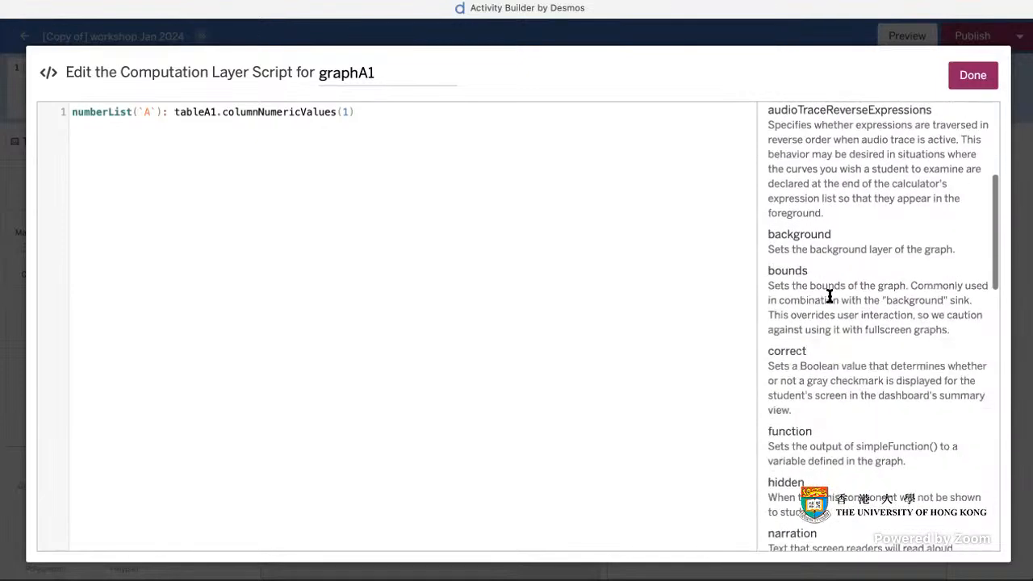
pyautogui.scroll(-7, 830, 297)
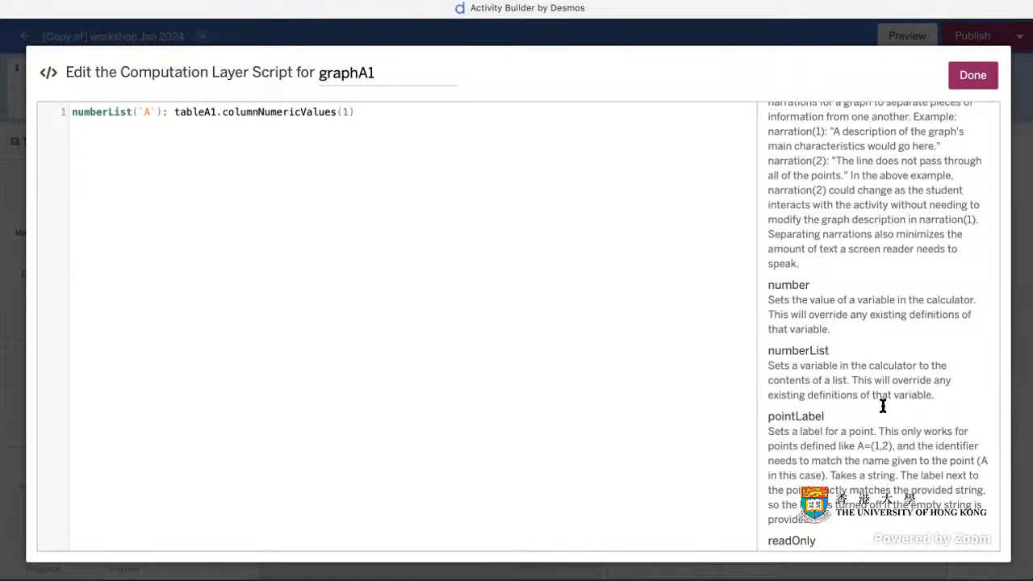
# Add a second script line setting numberList(`B`) to tableA1.columnNumericValues(2), and finish editing the script.
pyautogui.click(374, 111)
pyautogui.press('Return')
pyautogui.write('number')
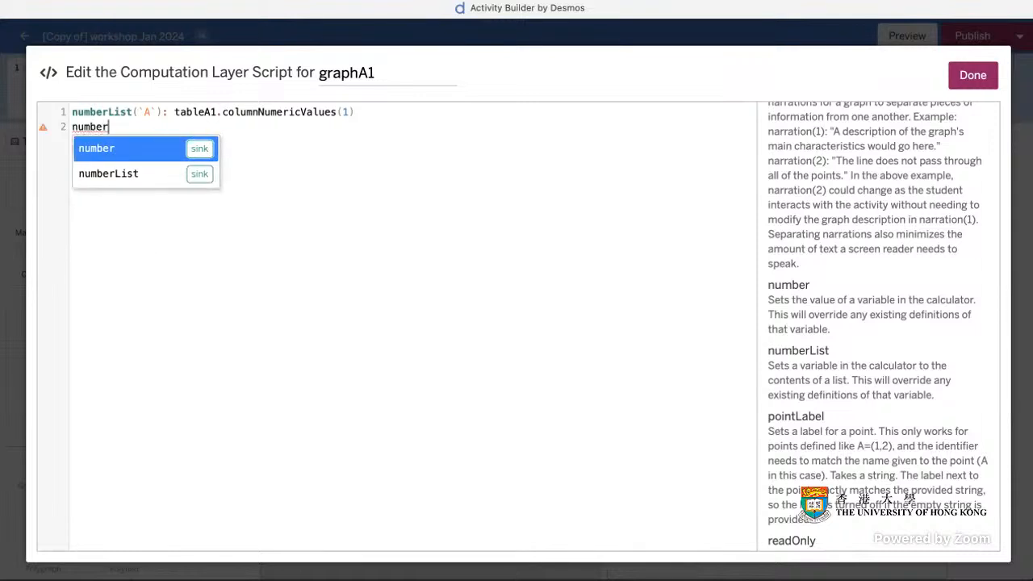
pyautogui.write('List')
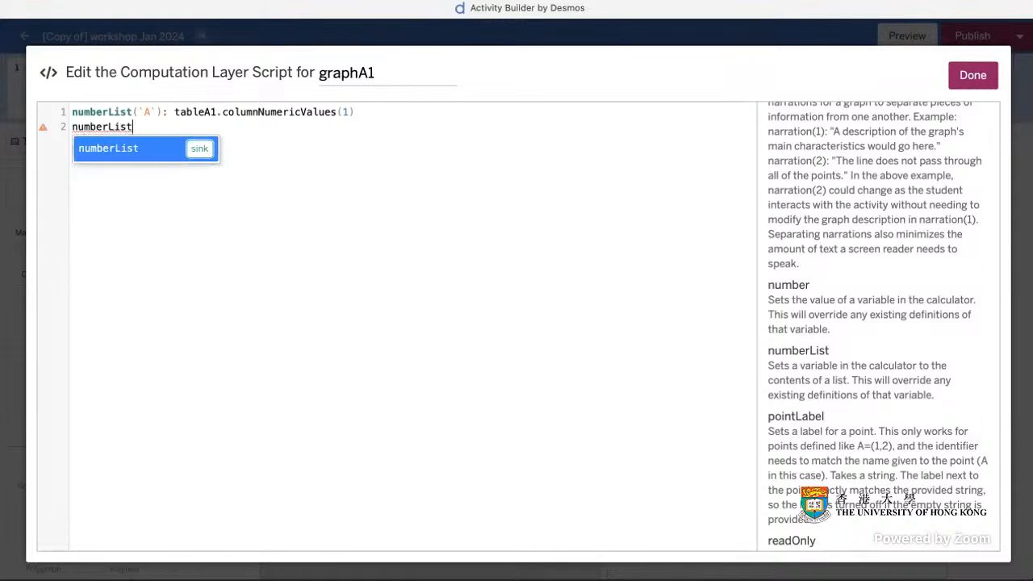
pyautogui.click(170, 149)
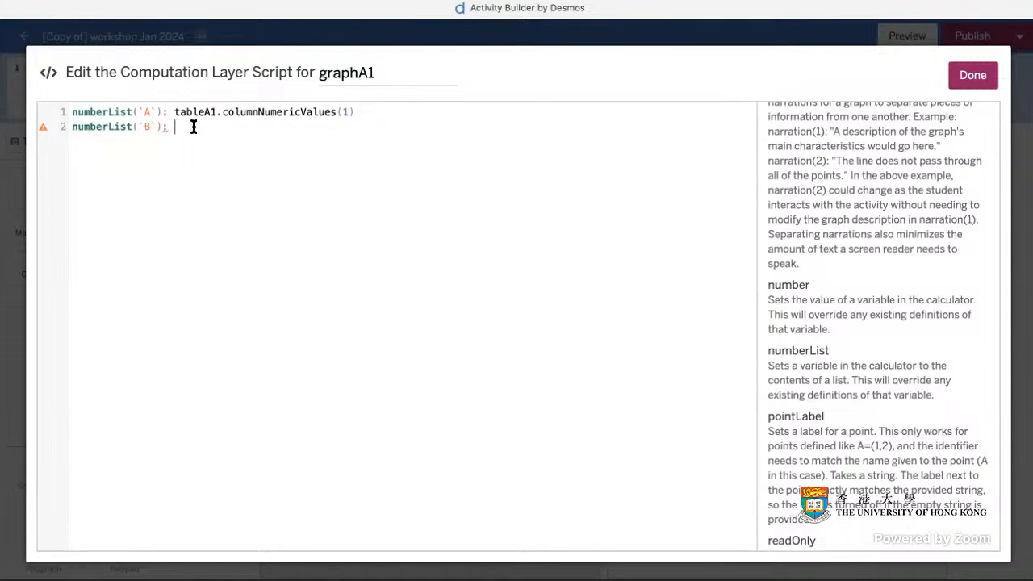
pyautogui.write('table')
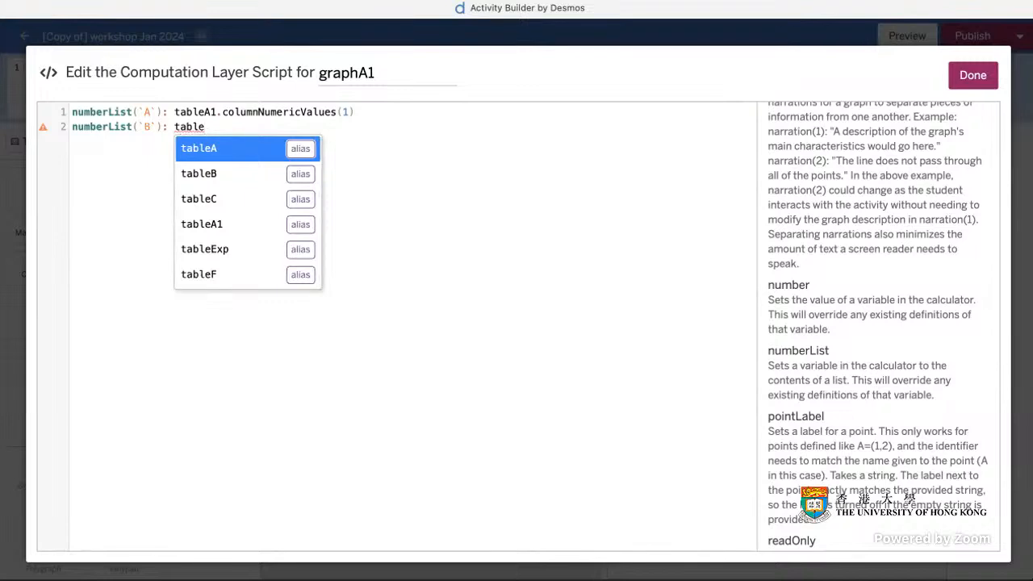
pyautogui.click(201, 225)
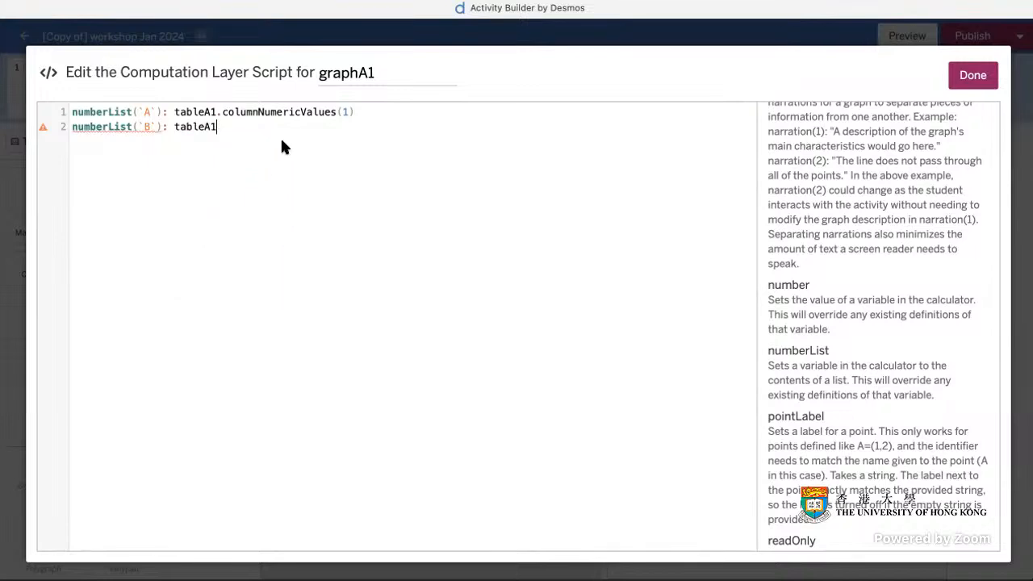
pyautogui.write('.co')
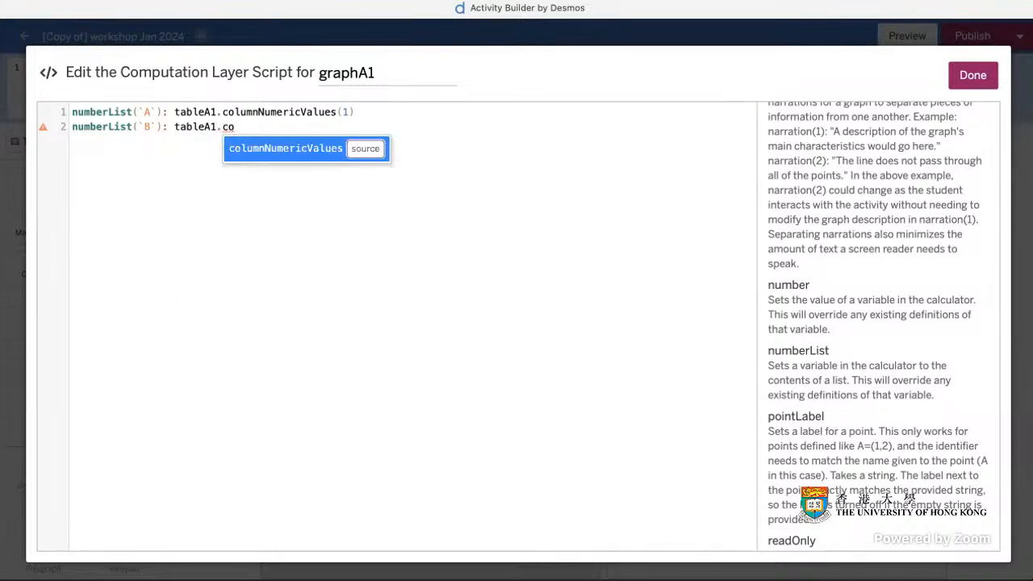
pyautogui.click(301, 152)
pyautogui.write('2)')
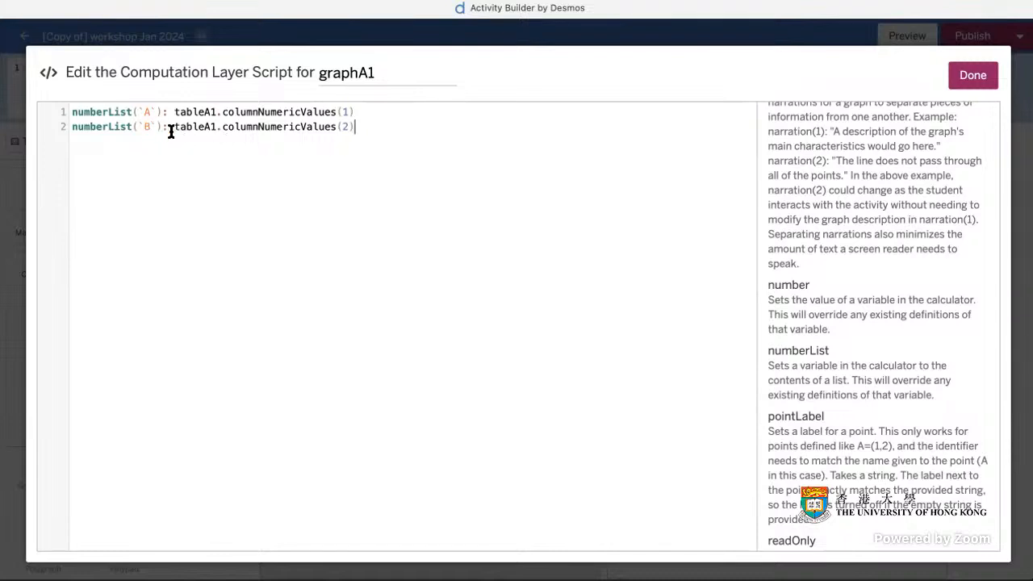
pyautogui.click(972, 75)
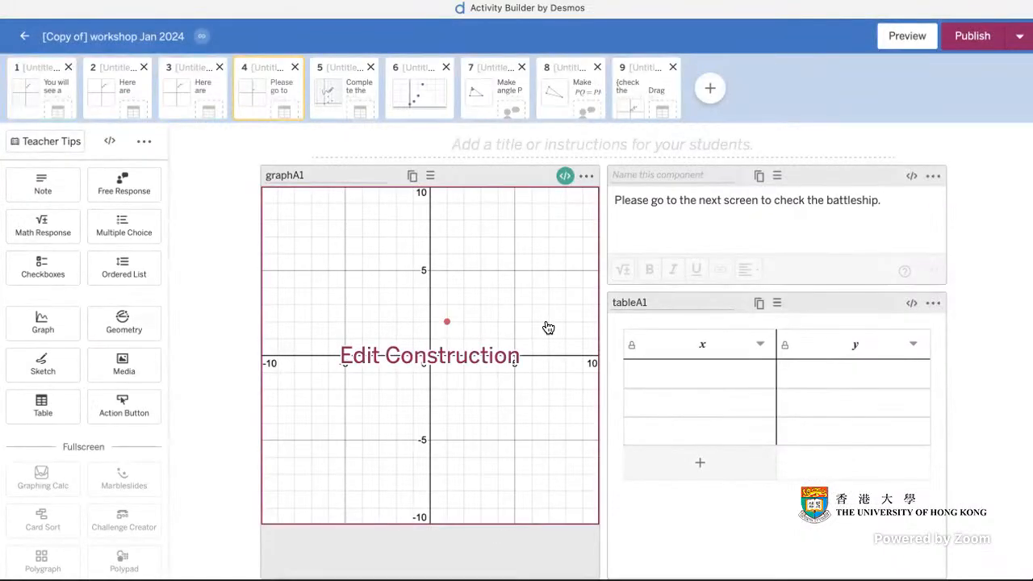
# In the graphA1 construction, replace the point (1,2) with the lists A = [1,2,3] and B = [4,5,6].
pyautogui.click(495, 310)
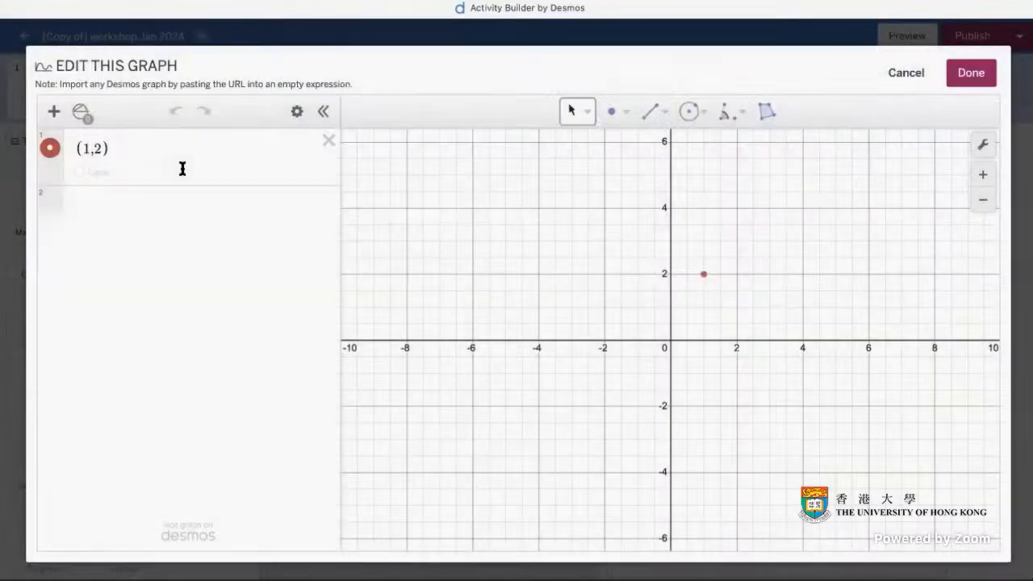
pyautogui.click(140, 150)
pyautogui.click(329, 141)
pyautogui.click(168, 153)
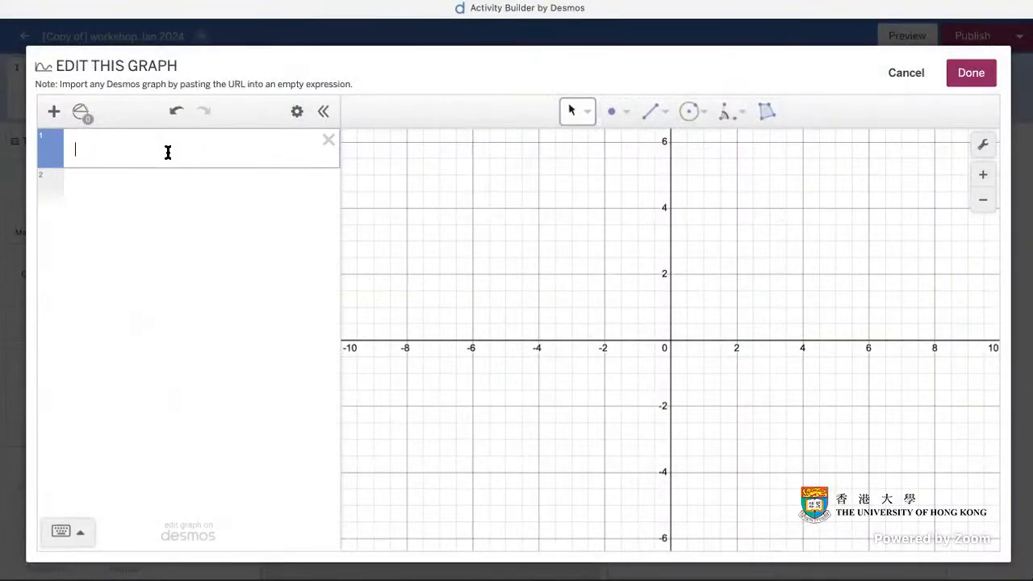
pyautogui.write('A = [1,2')
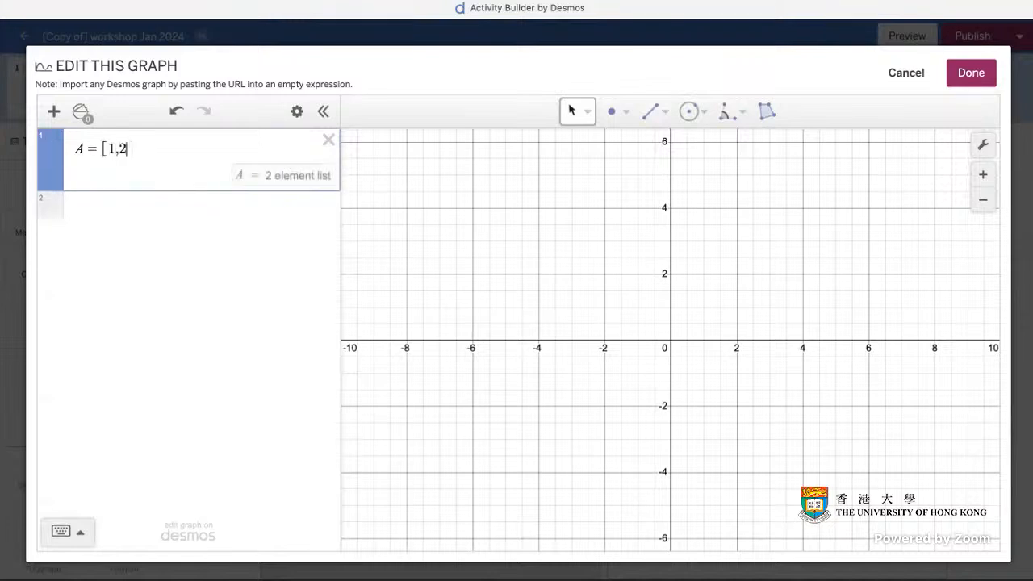
pyautogui.write(',3')
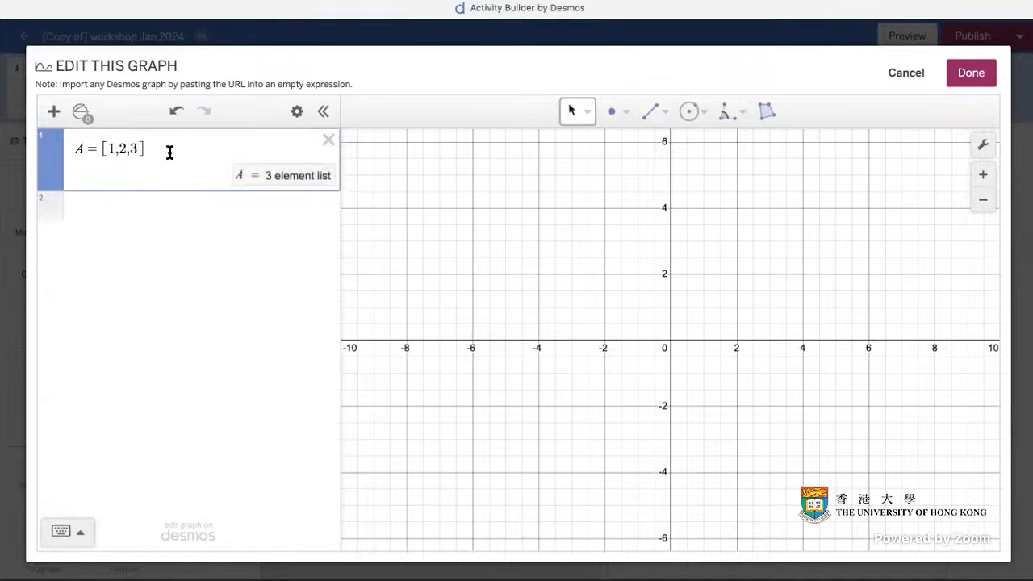
pyautogui.click(151, 204)
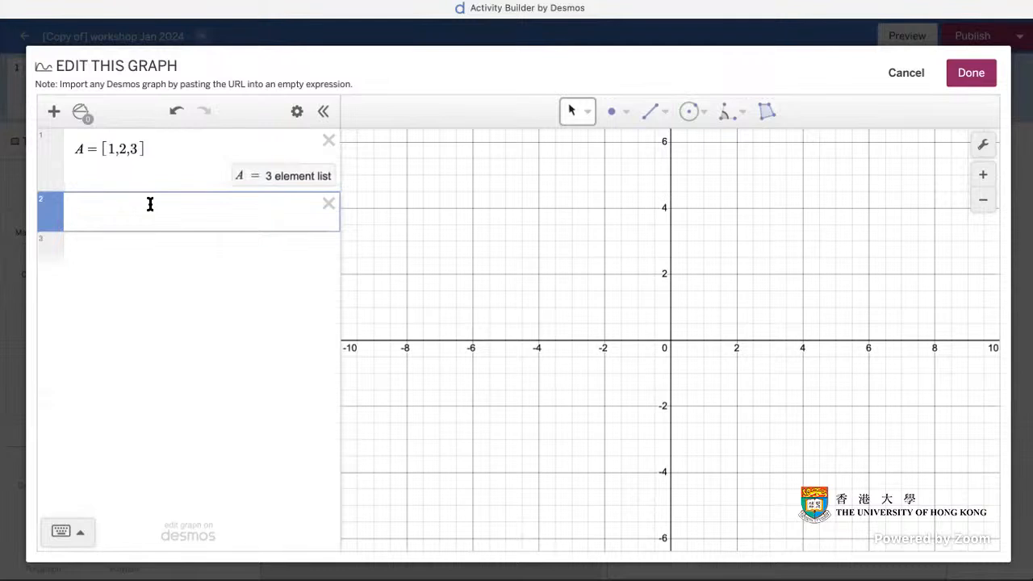
pyautogui.write('B = [')
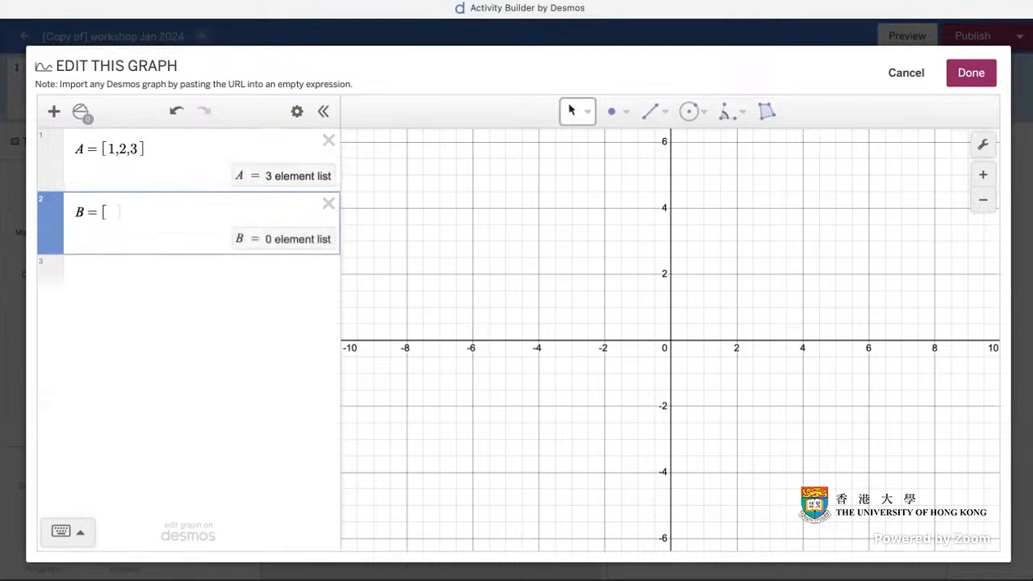
pyautogui.write('4,5,6]')
# Define P = (A,B) in the graph to plot points from the two lists.
pyautogui.click(115, 277)
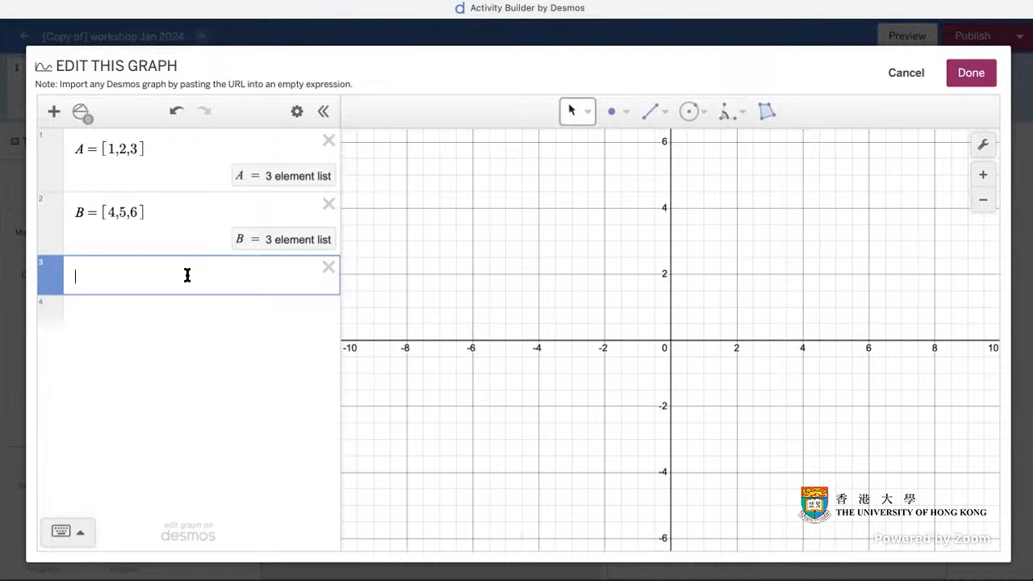
pyautogui.write('p')
pyautogui.press('BackSpace')
pyautogui.write('P = (A,B)')
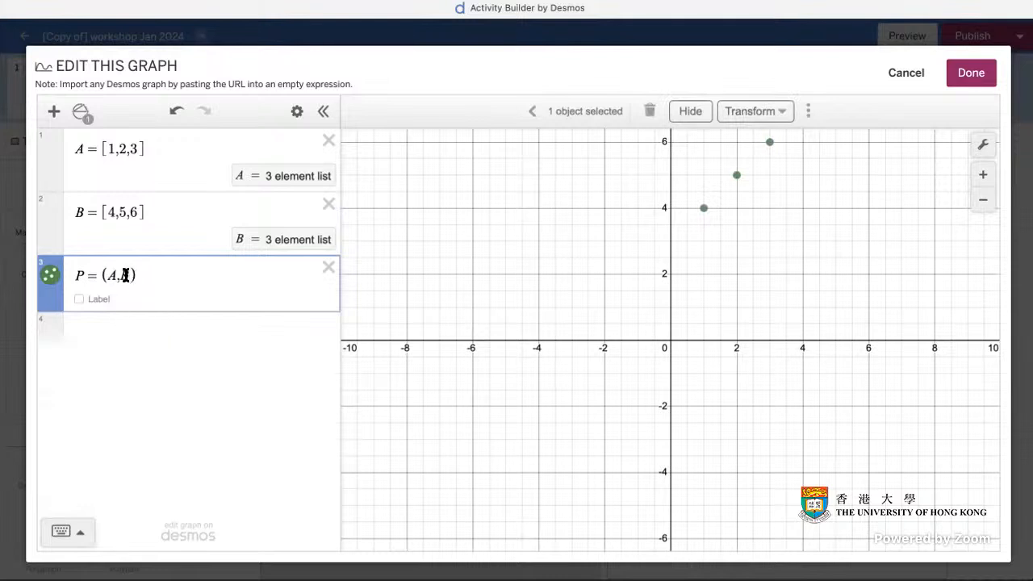
# Replace the lists in P with the single coordinates (1,2).
pyautogui.press('BackSpace')
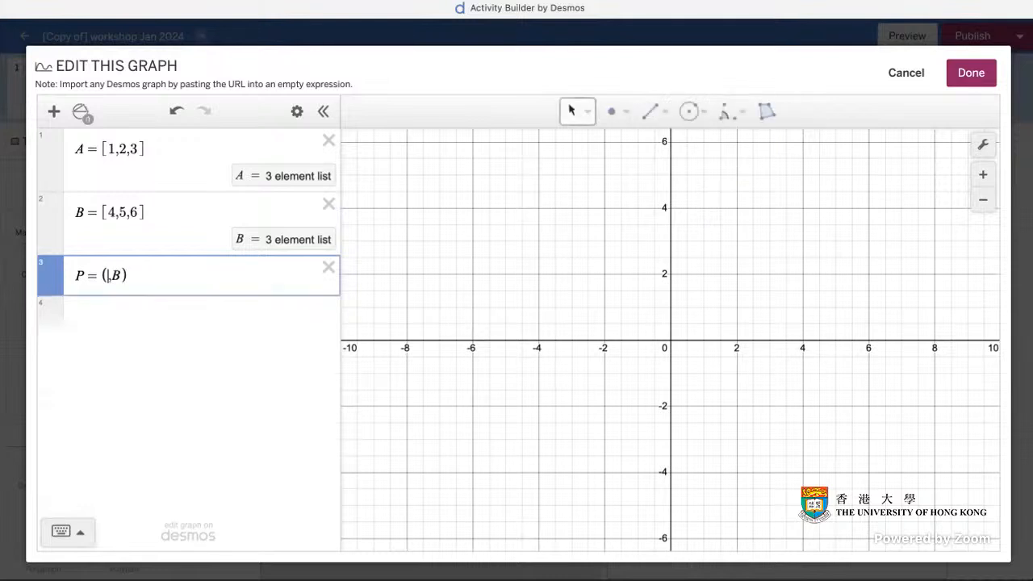
pyautogui.write('1')
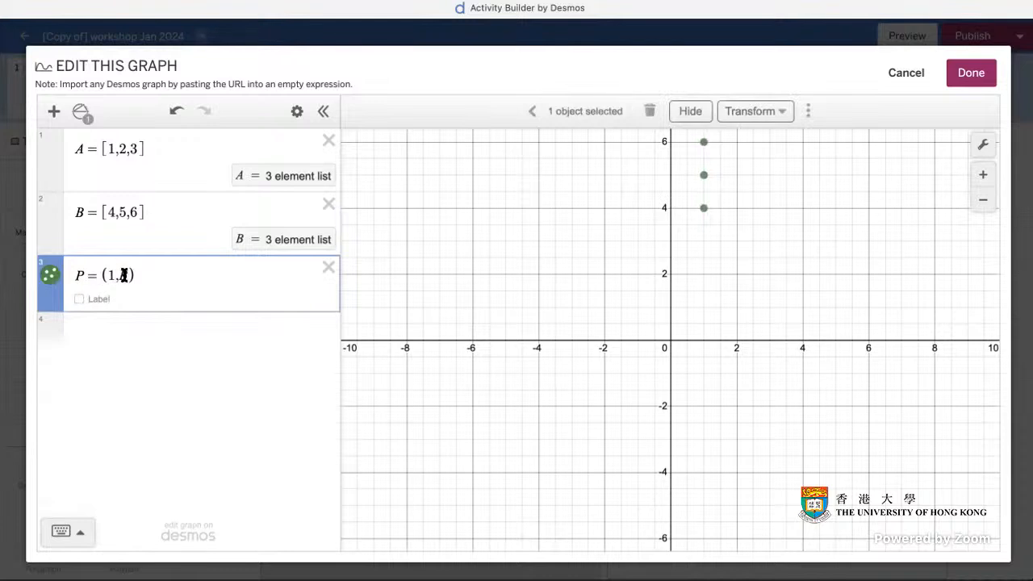
pyautogui.press('BackSpace')
pyautogui.write('2')
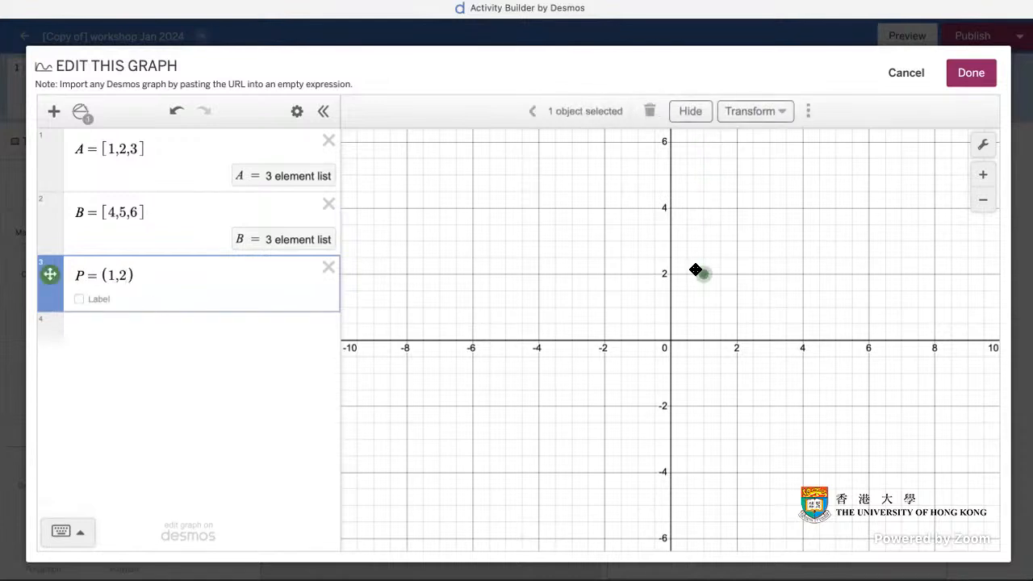
# Redefine P as (A,B), substituting the list A for the x-coordinate first and the list B for the y-coordinate second.
pyautogui.click(113, 272)
pyautogui.press('BackSpace')
pyautogui.write('A')
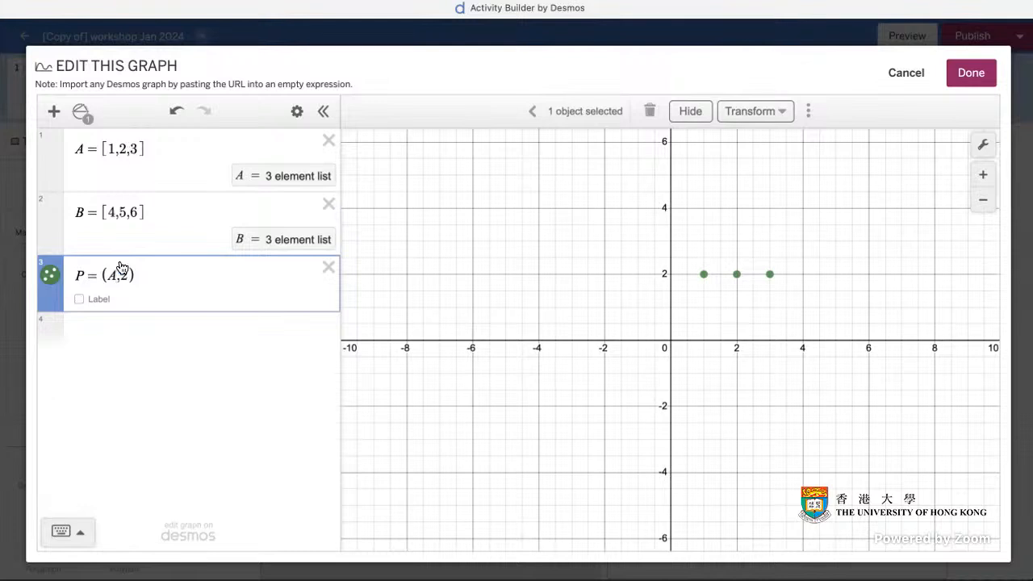
pyautogui.press('BackSpace')
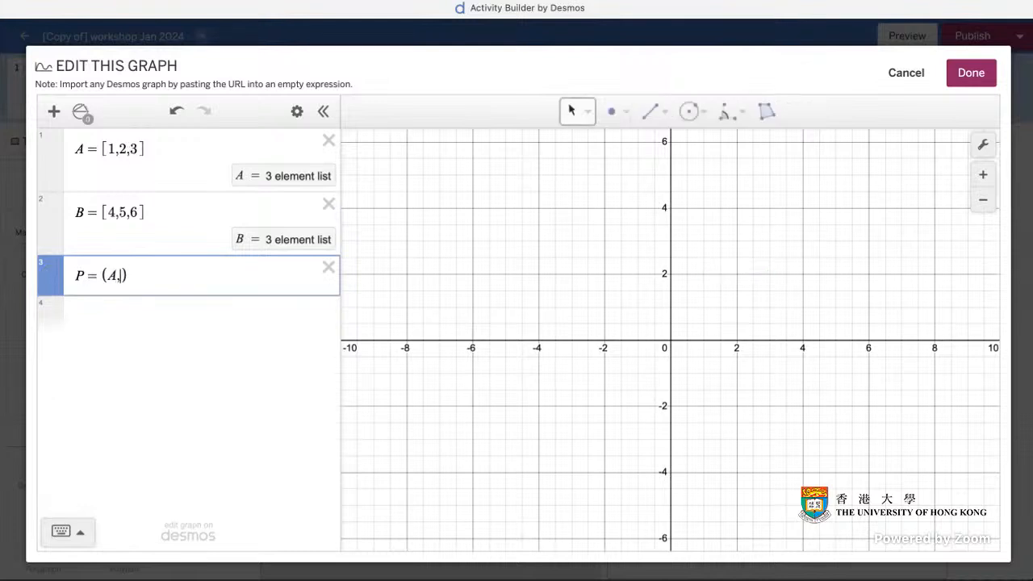
pyautogui.write('B')
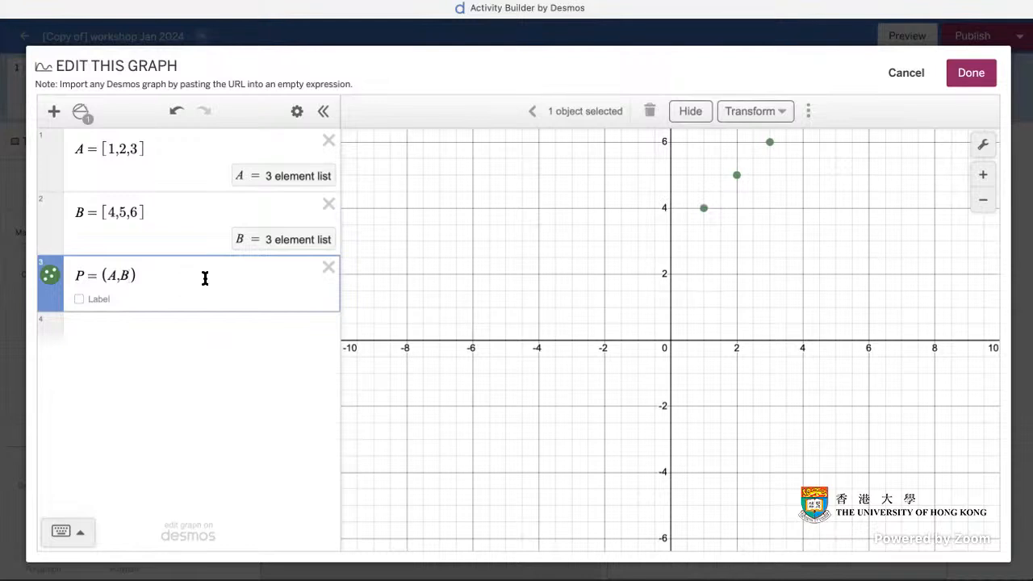
# Finish editing the graphA1 construction and review the numberList lines in its computation layer script.
pyautogui.click(494, 292)
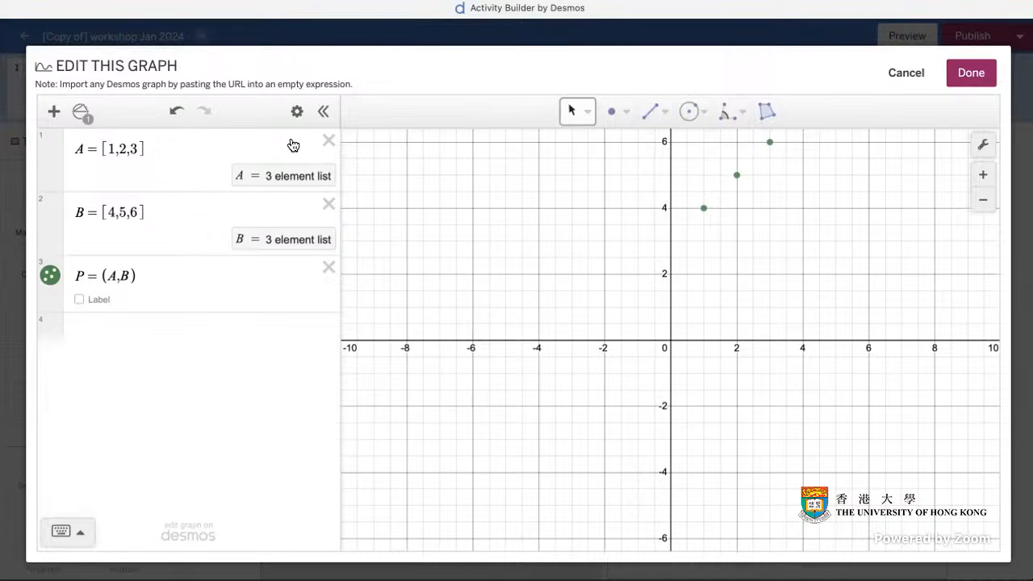
pyautogui.click(972, 73)
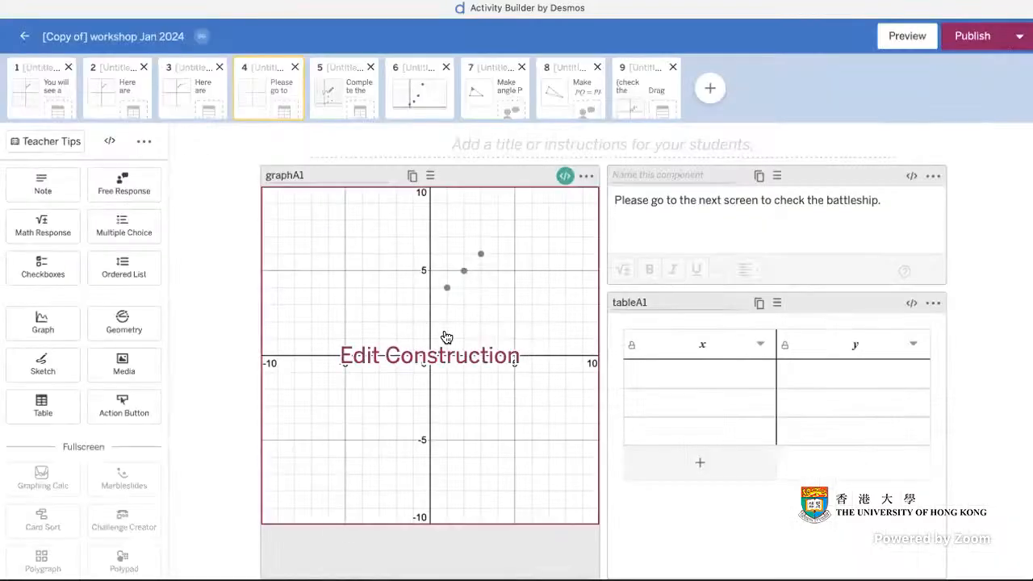
pyautogui.click(565, 176)
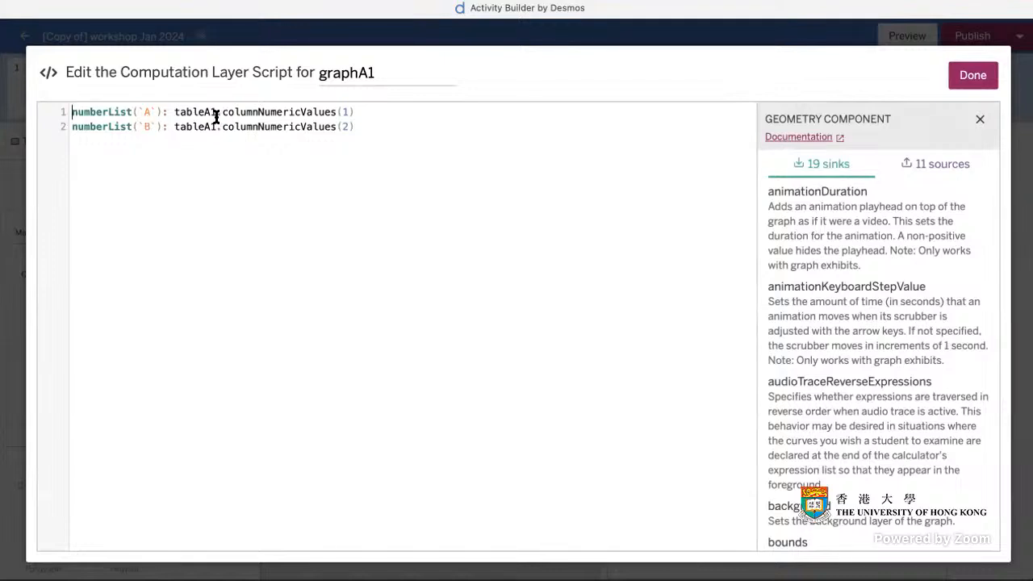
pyautogui.click(985, 78)
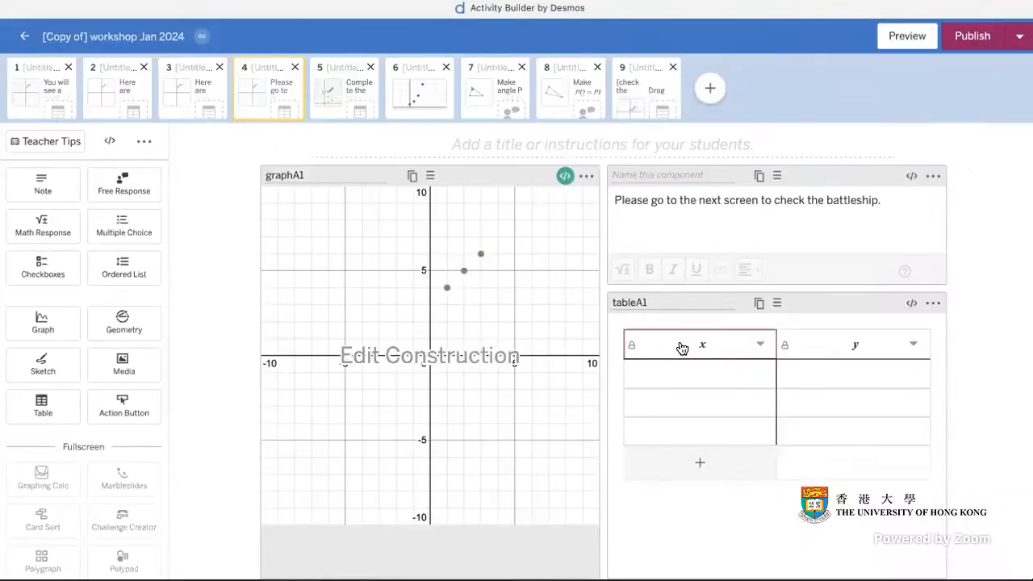
# Preview screen 4 as a student and enter x = 1, y = -1 in the table's first row.
pyautogui.click(908, 37)
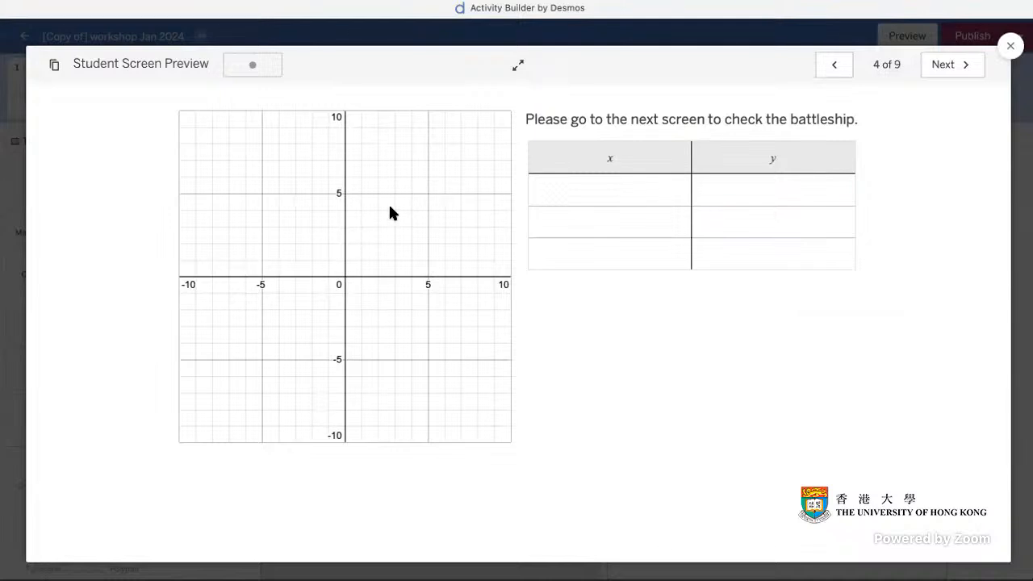
pyautogui.click(597, 191)
pyautogui.write('1')
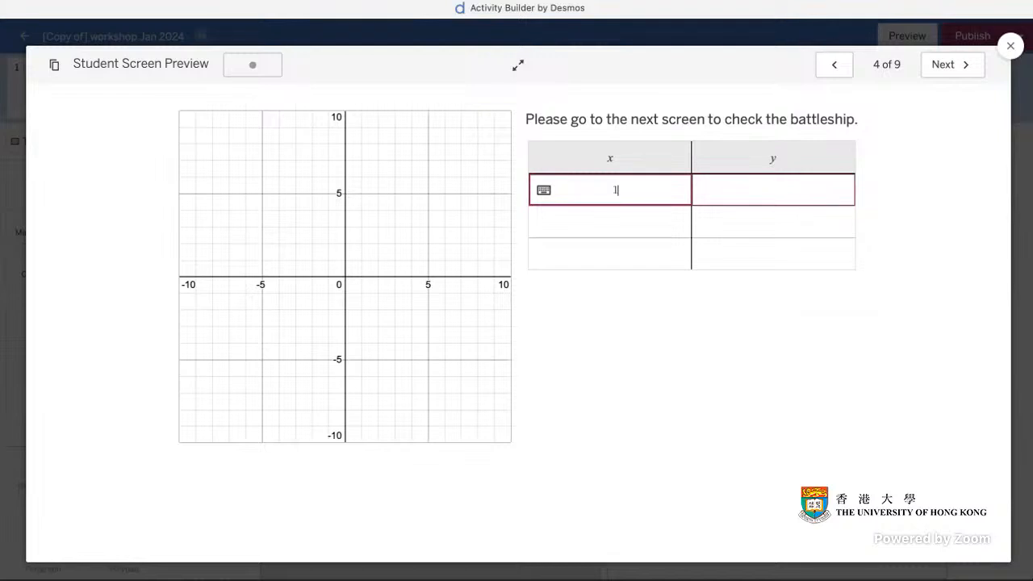
pyautogui.click(799, 194)
pyautogui.write('-1')
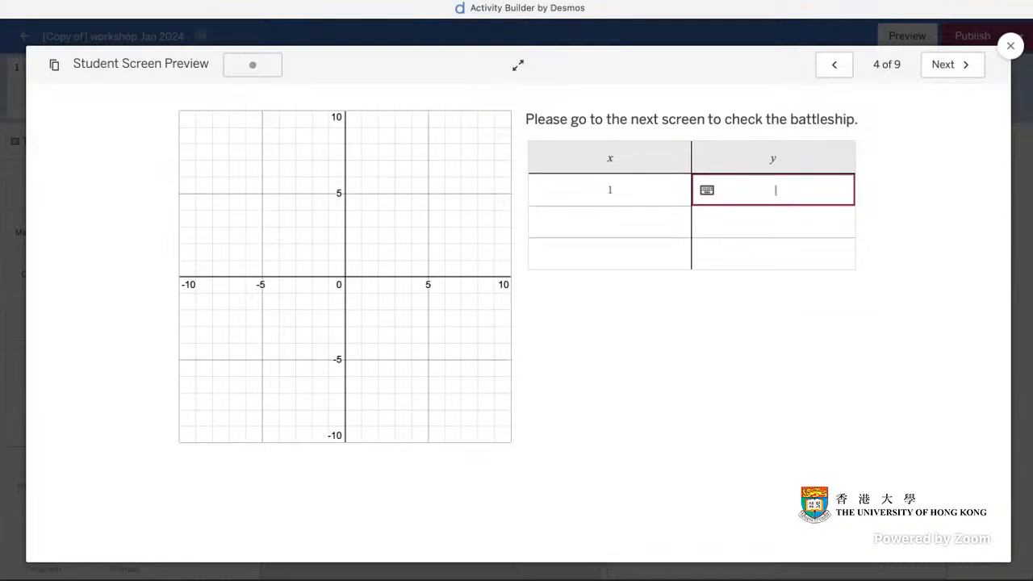
# Test the preview table with the points (2,-3) and (3,1) in the remaining rows, and close the preview.
pyautogui.click(644, 214)
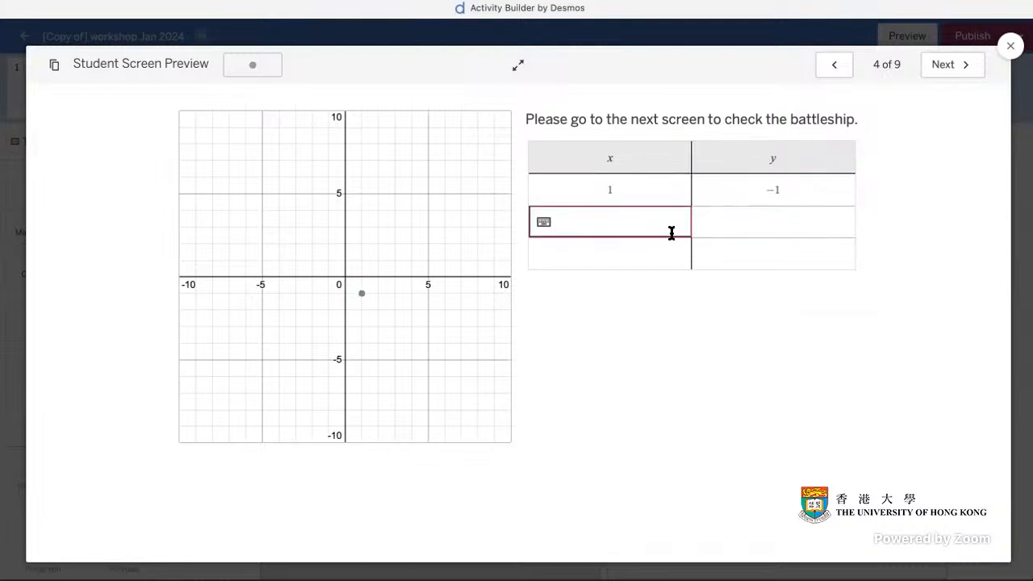
pyautogui.write('2')
pyautogui.click(758, 225)
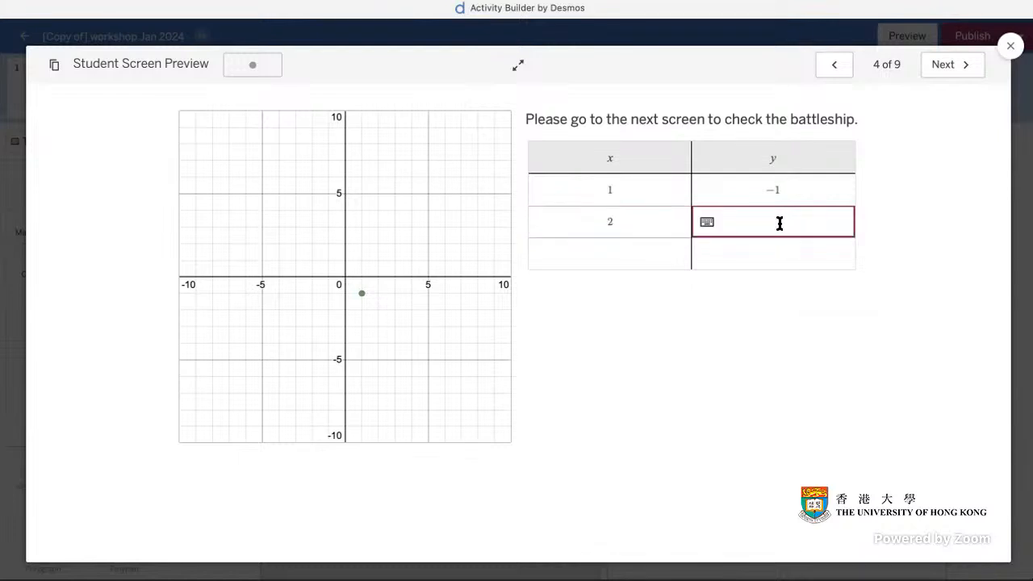
pyautogui.write('-3')
pyautogui.click(638, 257)
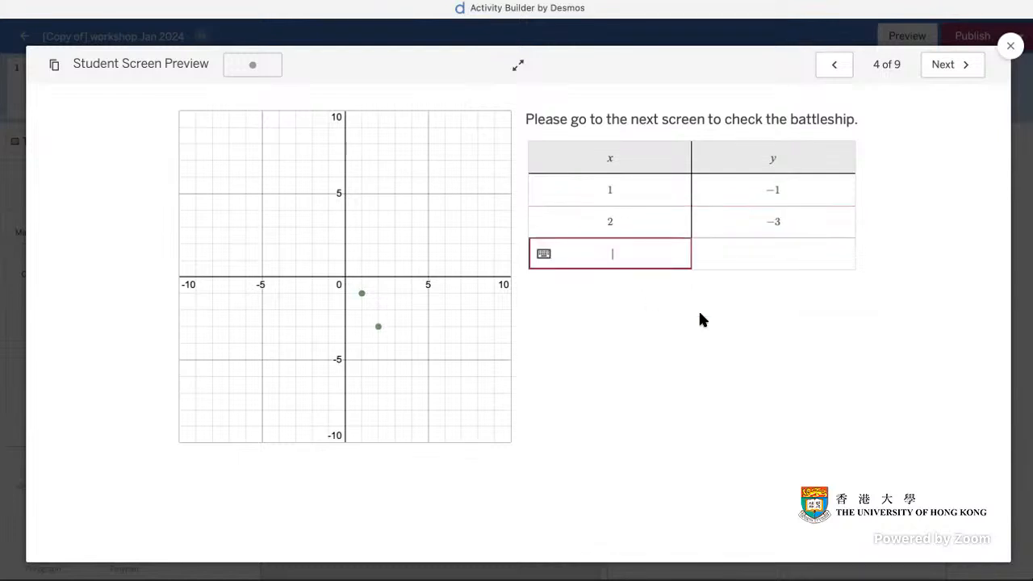
pyautogui.write('3')
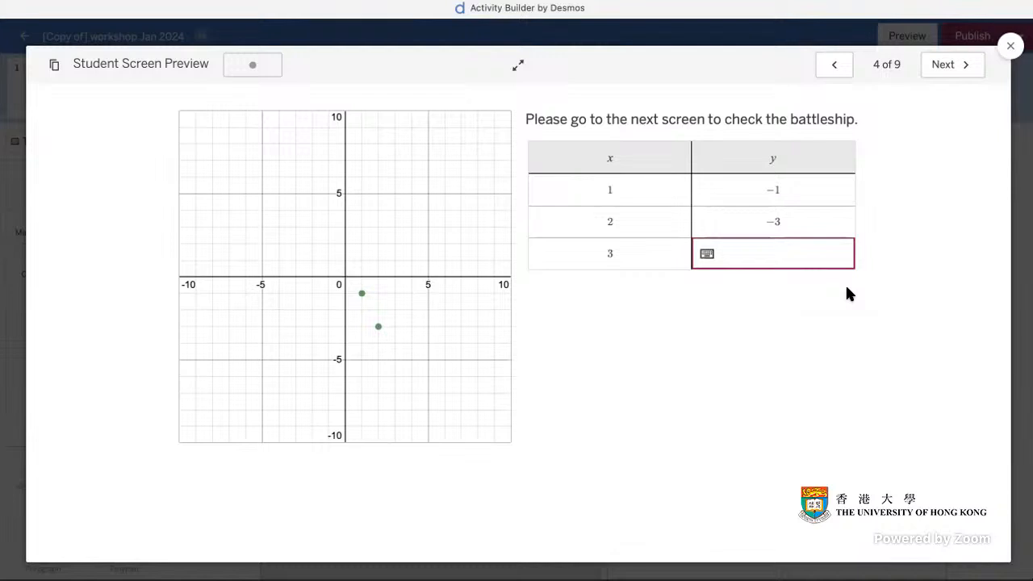
pyautogui.write('1')
pyautogui.click(838, 358)
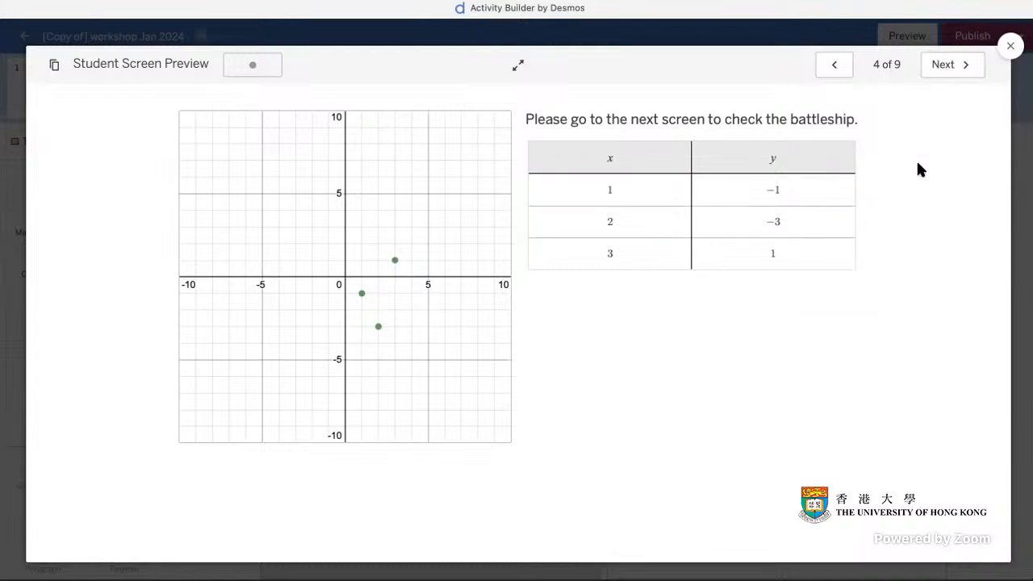
pyautogui.click(1012, 50)
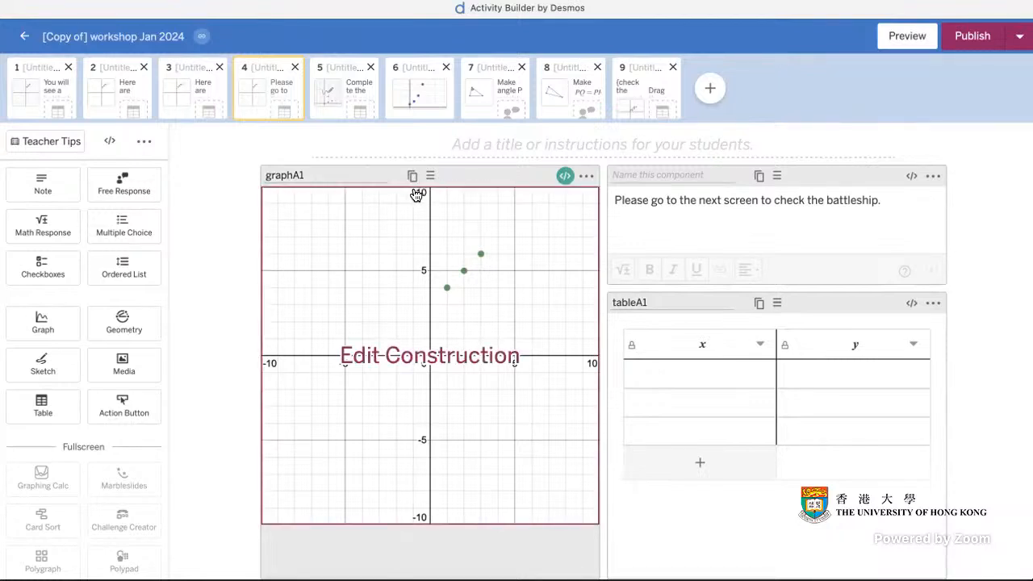
# Duplicate screen 4 and rename the copy's table to tableA2 and its graph to graphA2.
pyautogui.click(143, 142)
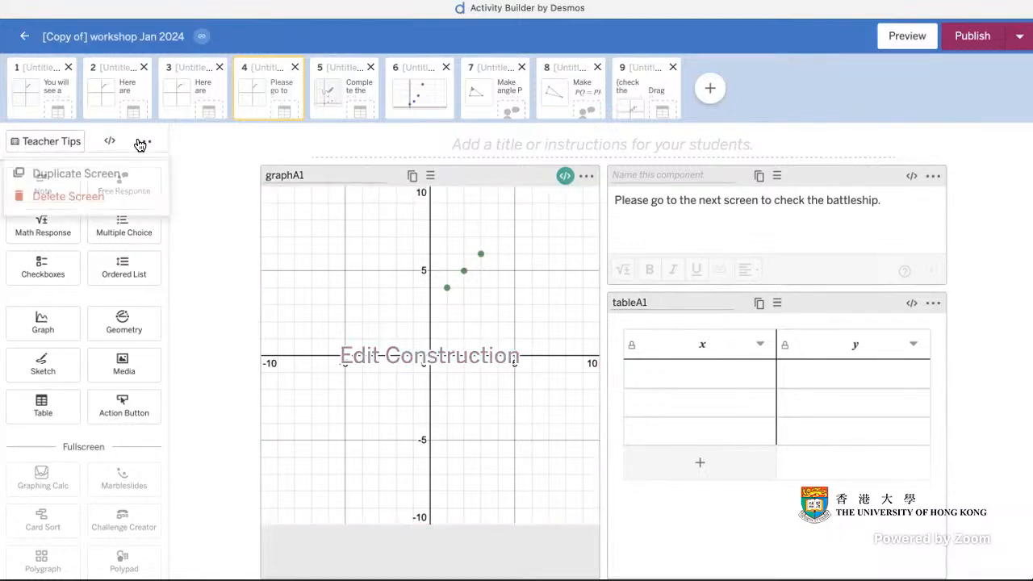
pyautogui.click(109, 174)
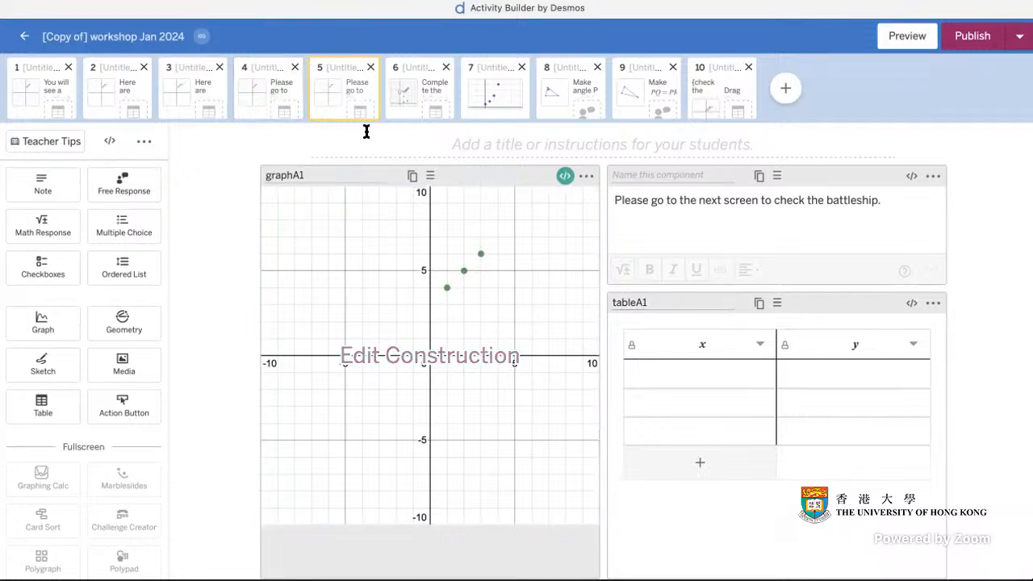
pyautogui.click(688, 301)
pyautogui.press('BackSpace')
pyautogui.write('2')
pyautogui.click(328, 174)
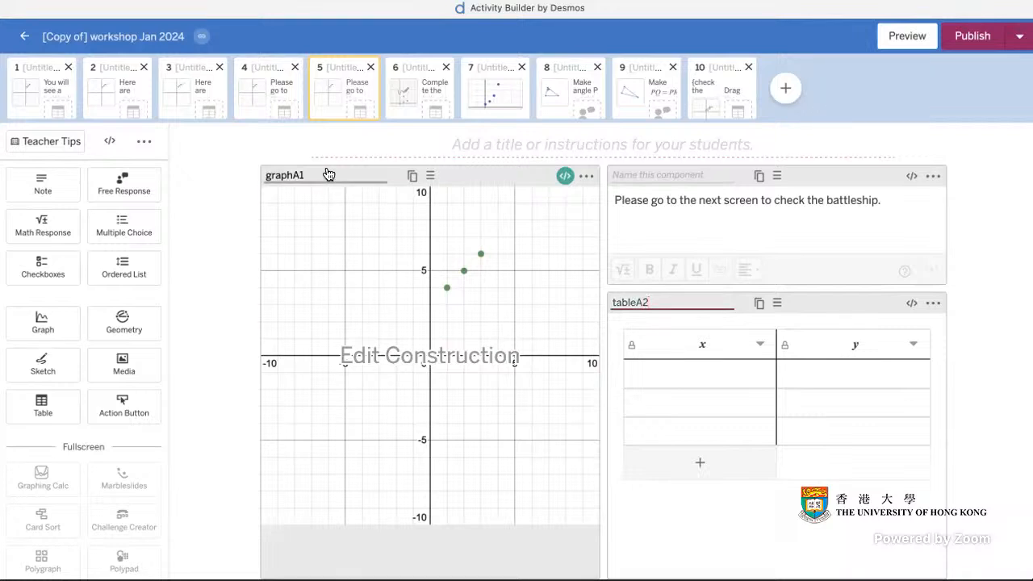
pyautogui.press('BackSpace')
pyautogui.click(223, 192)
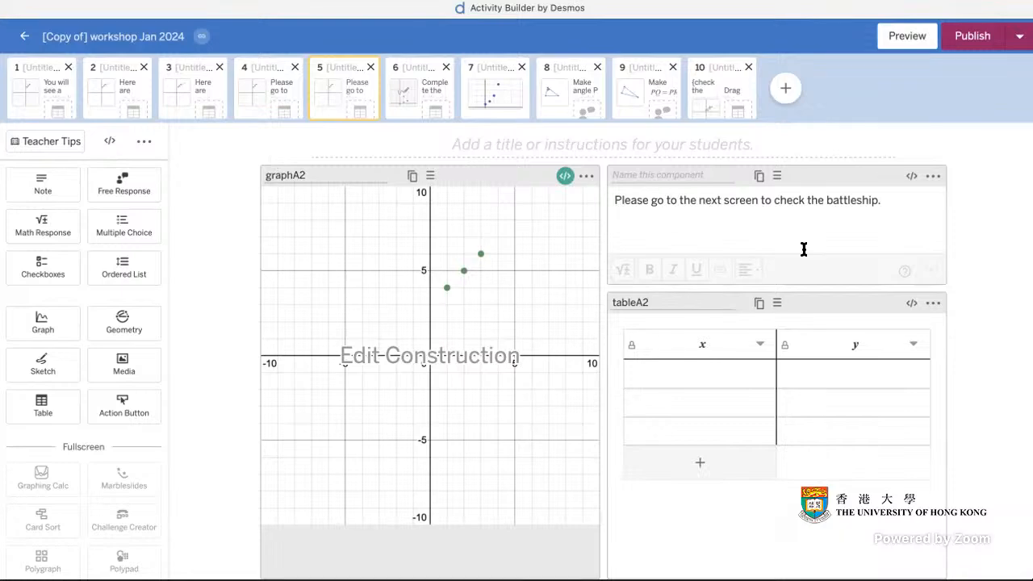
# Insert the image ship.png into the graphA2 construction and move its center to about (1.43,2.37).
pyautogui.click(515, 337)
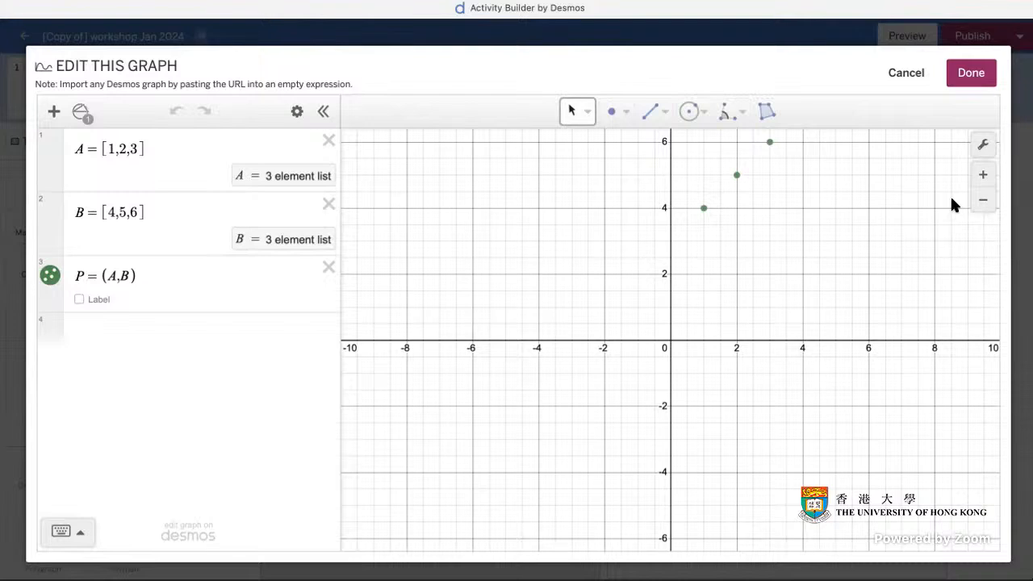
pyautogui.moveTo(843, 200); pyautogui.dragTo(216, 315)
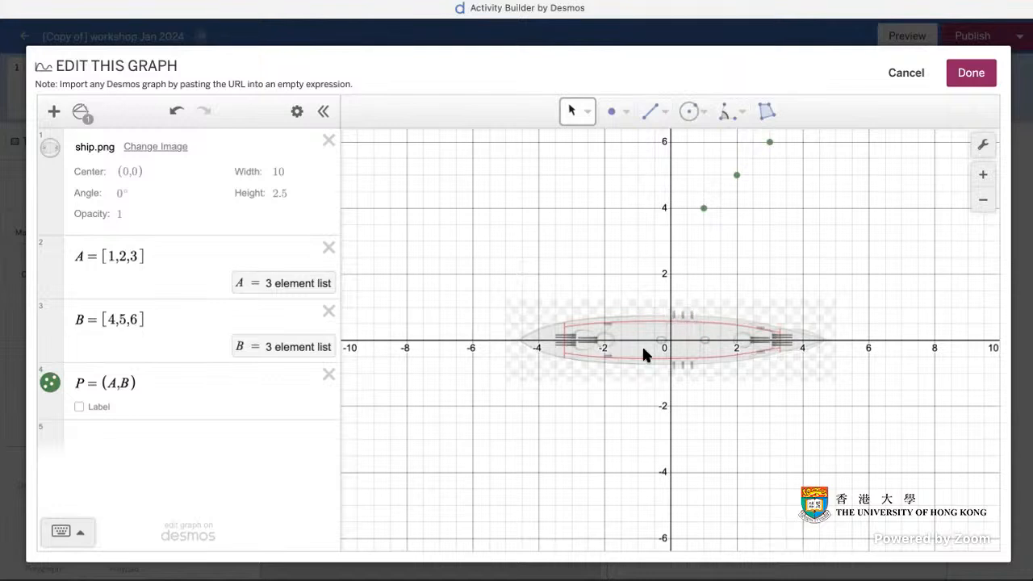
pyautogui.click(668, 351)
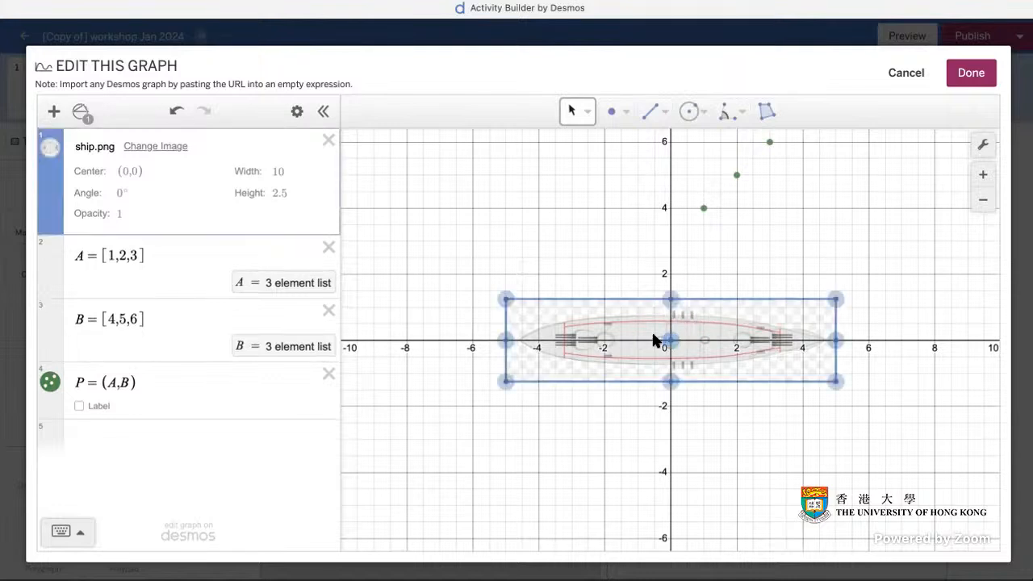
pyautogui.moveTo(665, 336); pyautogui.dragTo(679, 283)
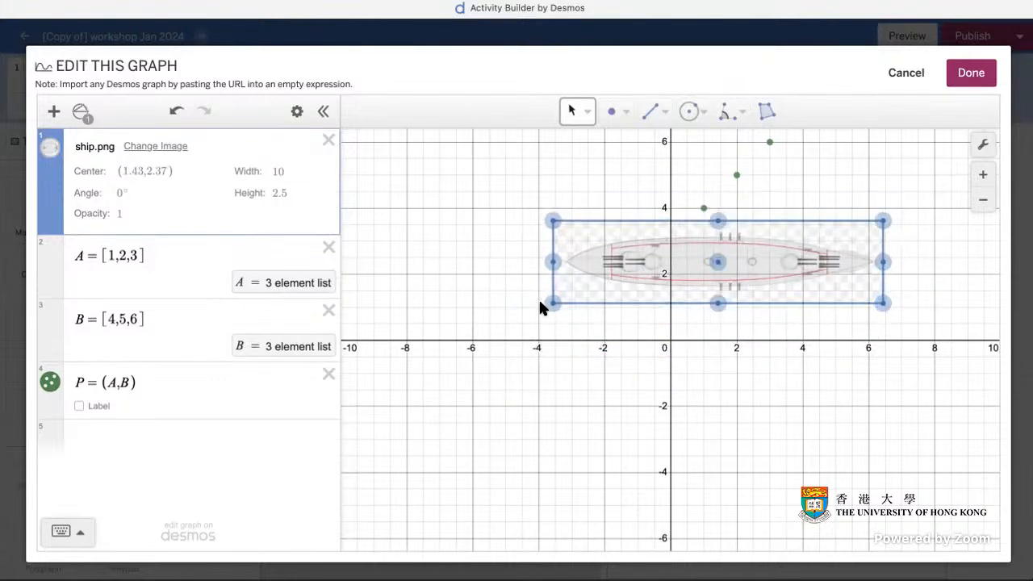
# Shrink the ship image to about 4.38 wide and 1.25 high, center it at about (3.38,2.1), and finish editing the graph.
pyautogui.moveTo(557, 302); pyautogui.dragTo(637, 282)
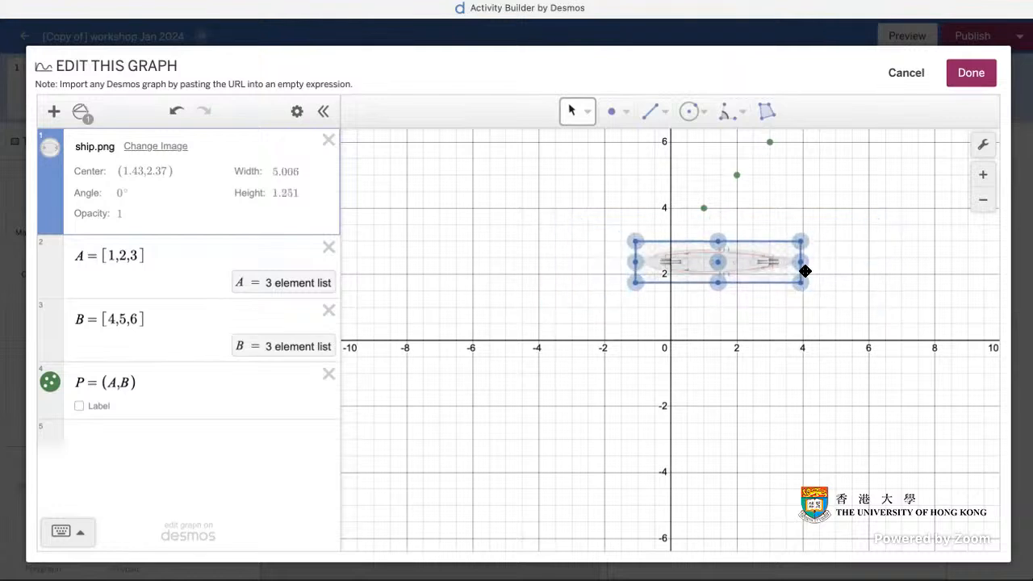
pyautogui.moveTo(801, 266)
pyautogui.mouseDown()
pyautogui.moveTo(708, 257)
pyautogui.moveTo(787, 264)
pyautogui.mouseUp()
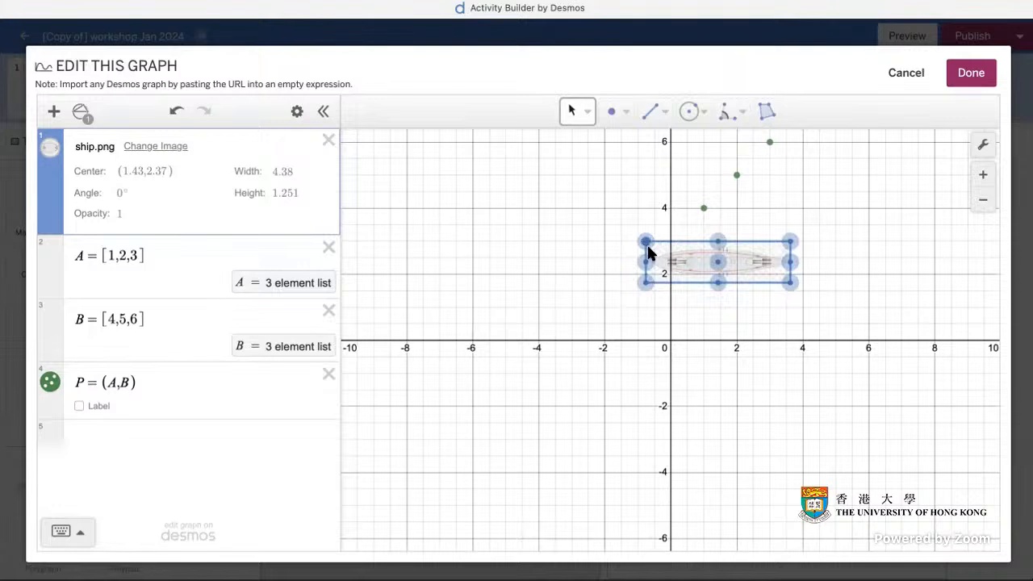
pyautogui.moveTo(724, 262); pyautogui.dragTo(784, 272)
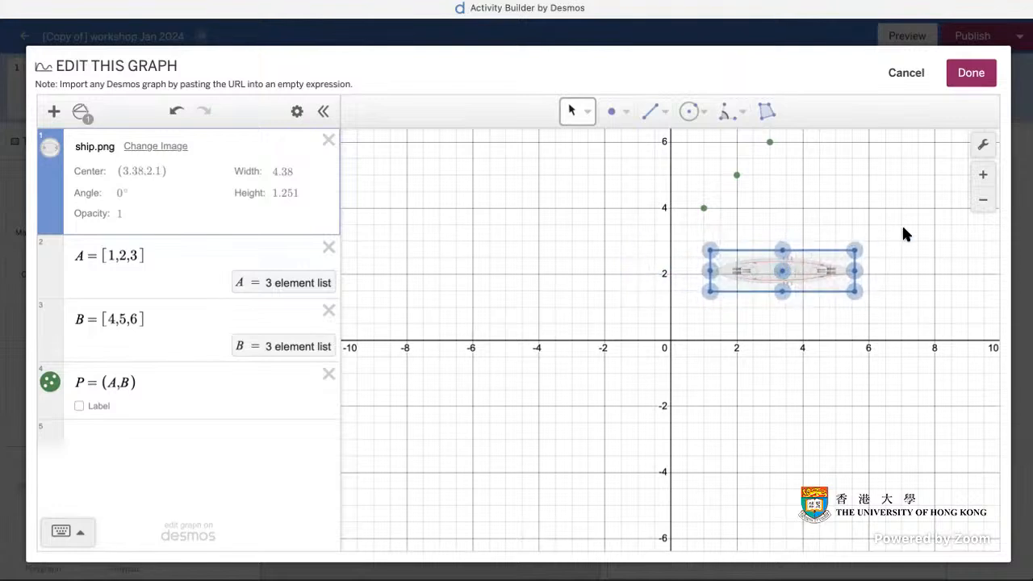
pyautogui.click(883, 239)
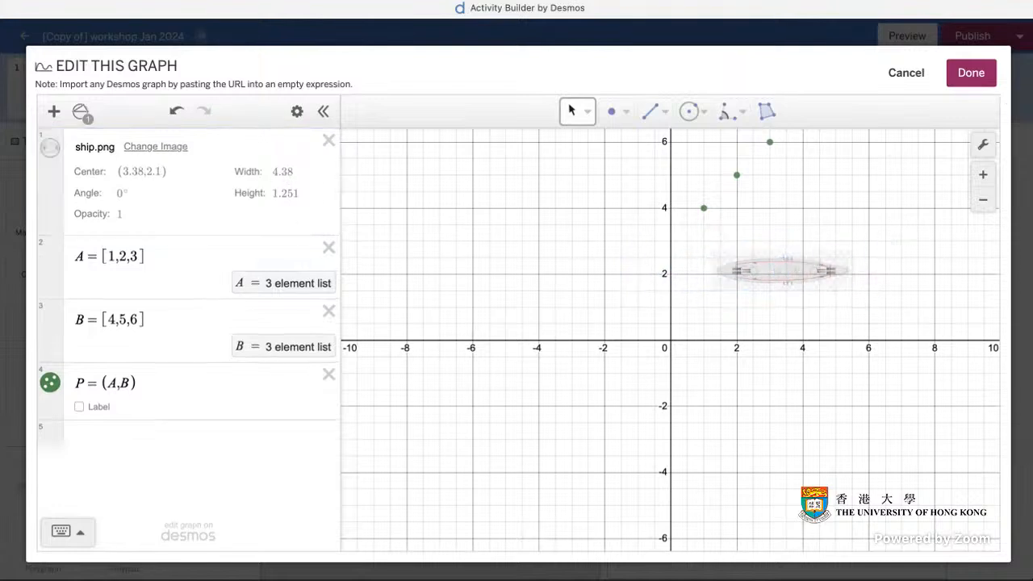
pyautogui.click(971, 73)
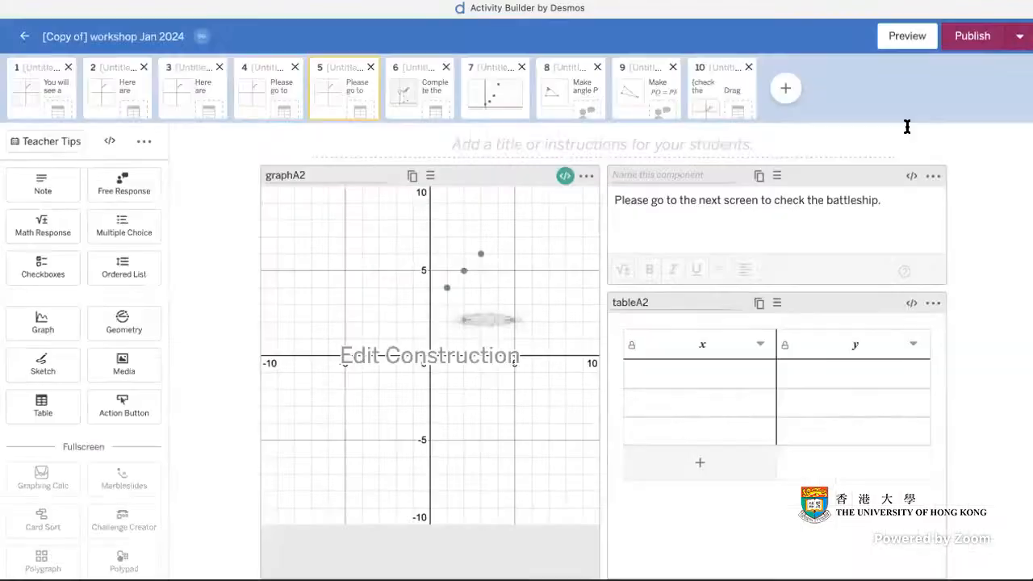
# Preview screen 5 as a student, and set the ship image's angle in the graphA2 construction to 30°.
pyautogui.click(909, 35)
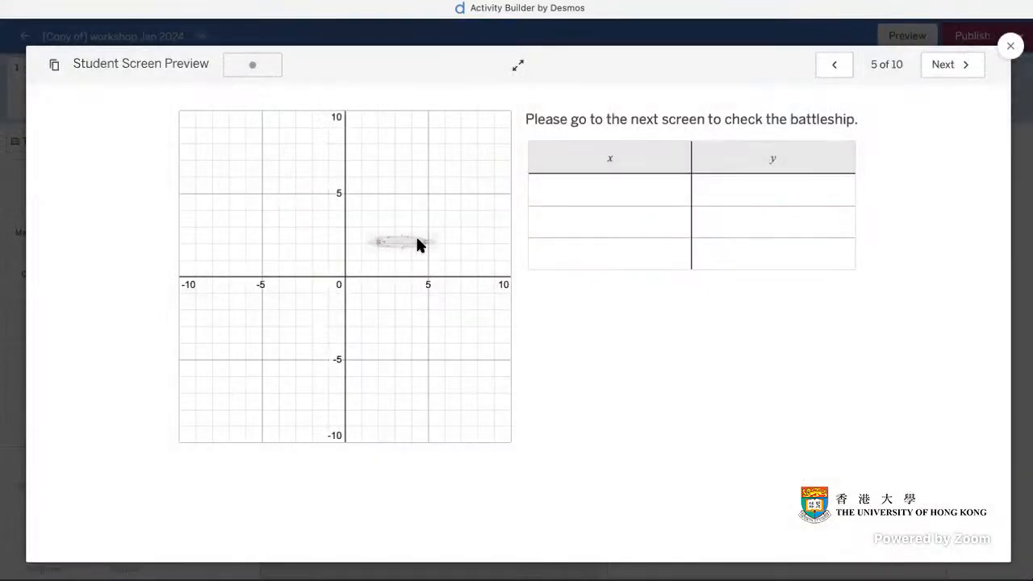
pyautogui.click(1012, 46)
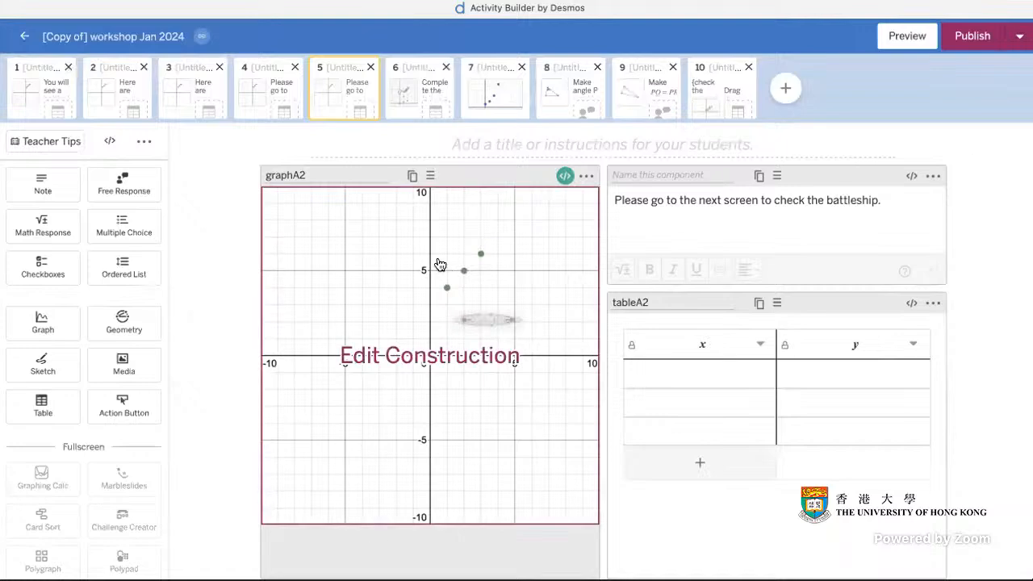
pyautogui.click(545, 247)
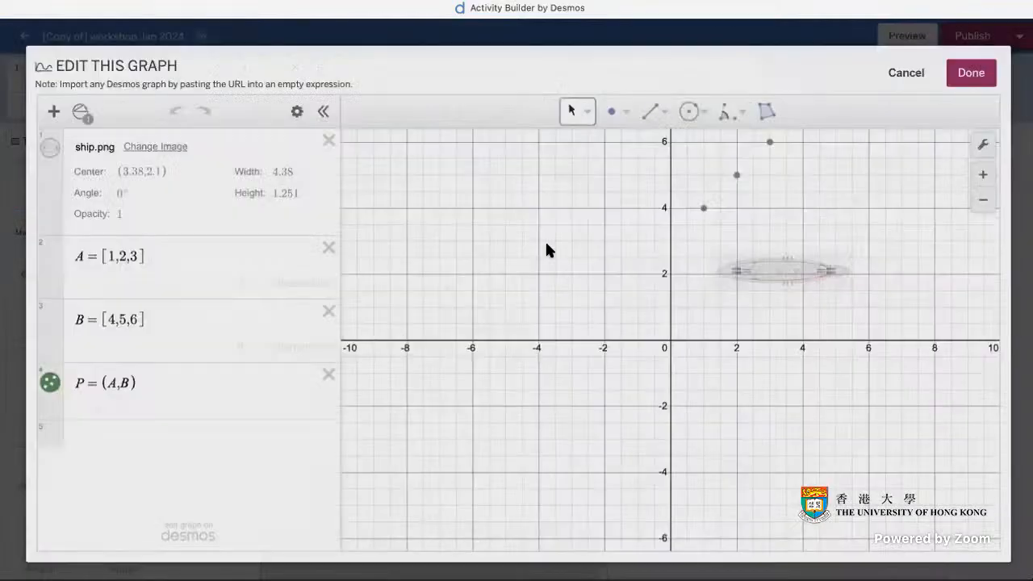
pyautogui.click(777, 275)
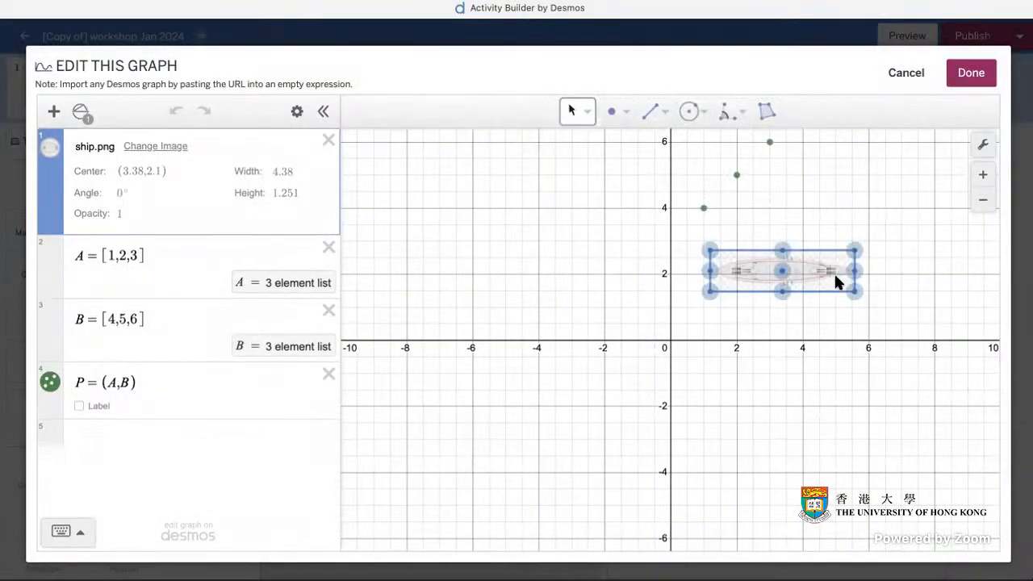
pyautogui.click(121, 193)
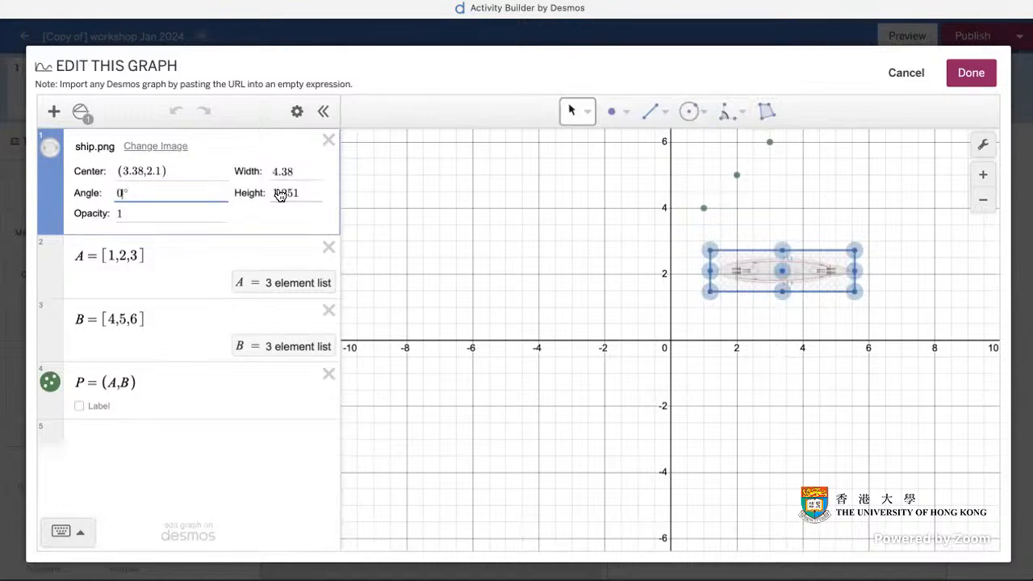
pyautogui.press('BackSpace')
pyautogui.write('30')
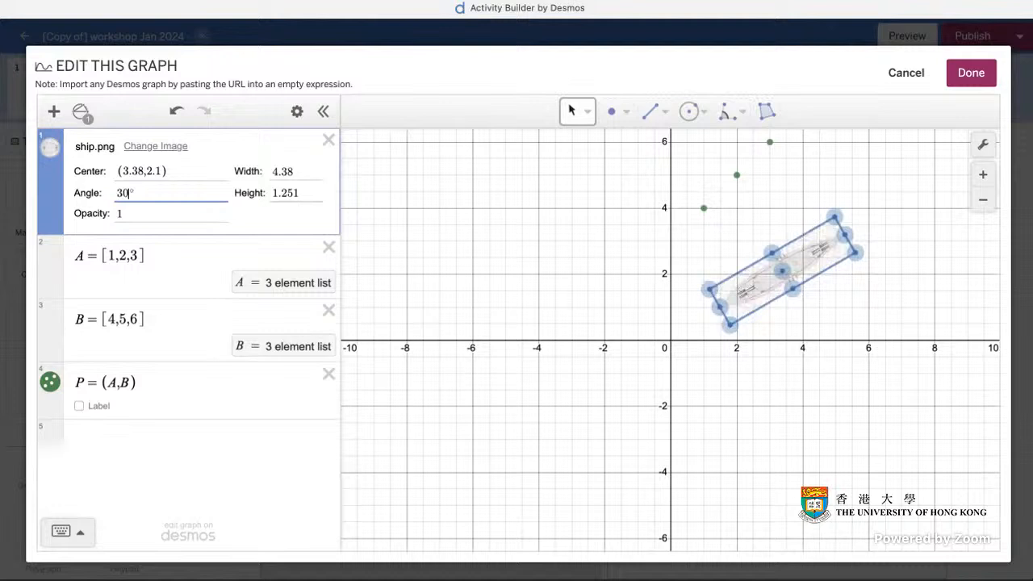
pyautogui.click(598, 331)
# Move the rotated ship image up and to the right, and round its center to (3.8,2.8).
pyautogui.moveTo(776, 273); pyautogui.dragTo(798, 247)
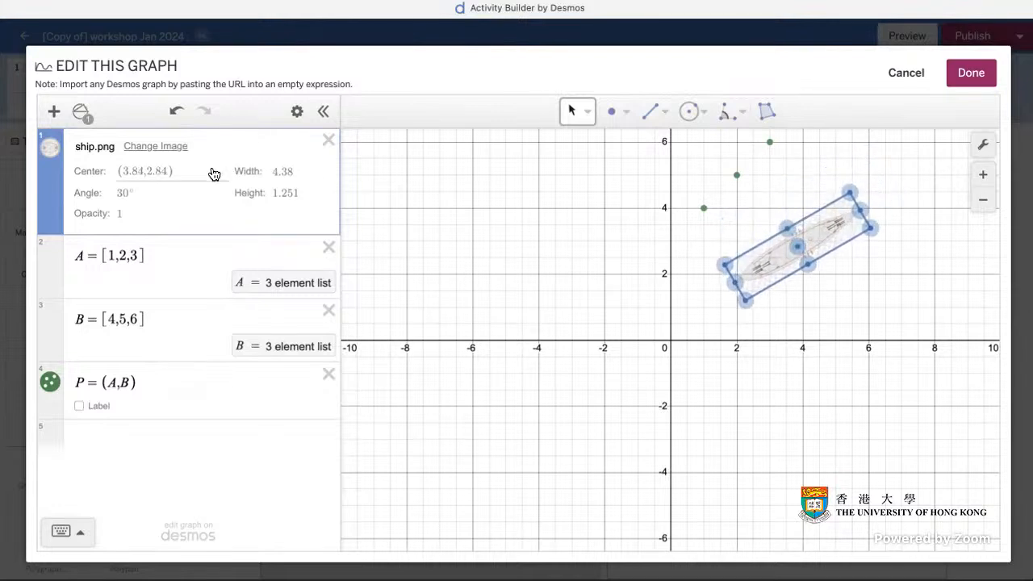
pyautogui.click(166, 170)
pyautogui.click(142, 170)
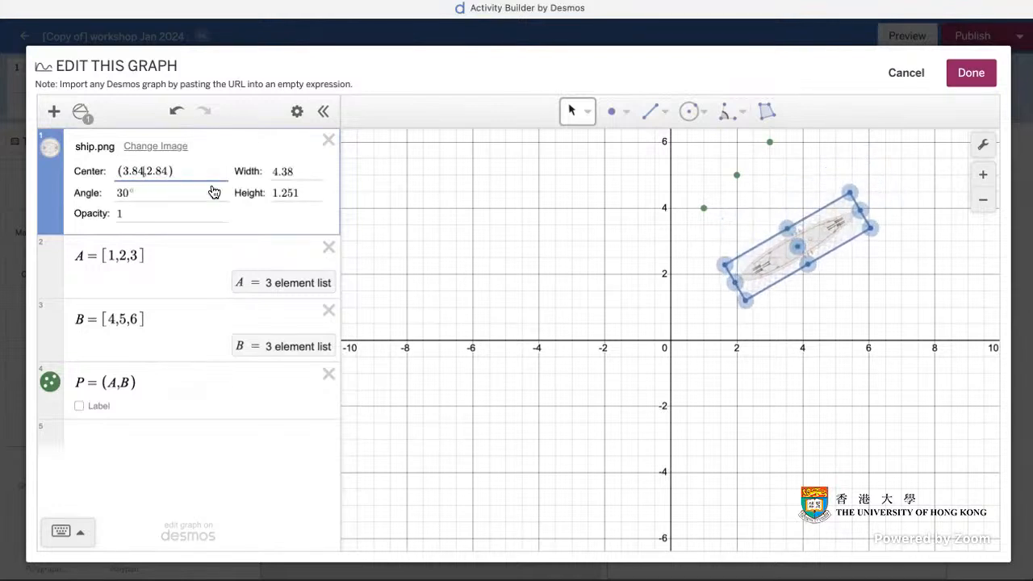
pyautogui.press('BackSpace')
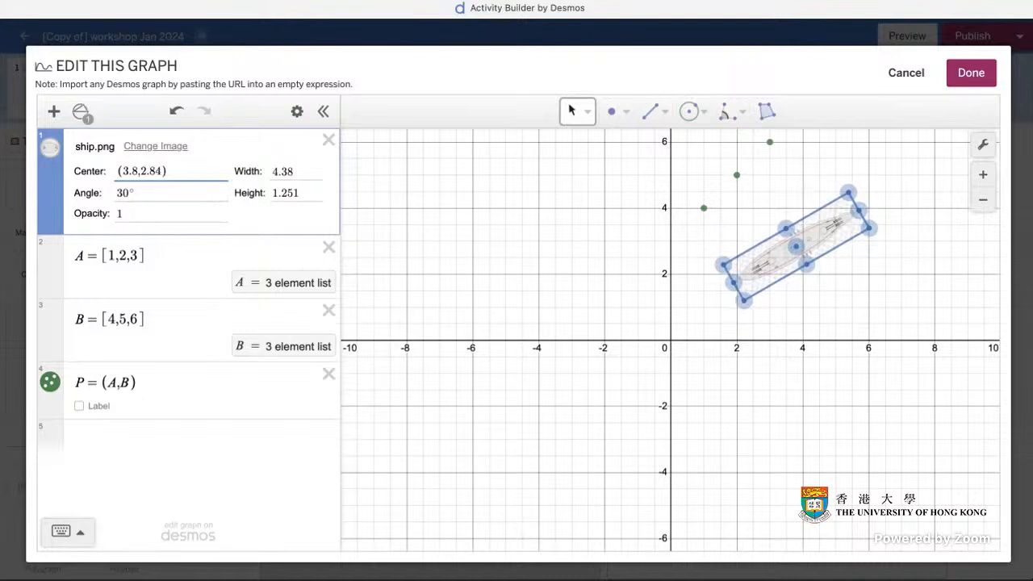
pyautogui.click(445, 233)
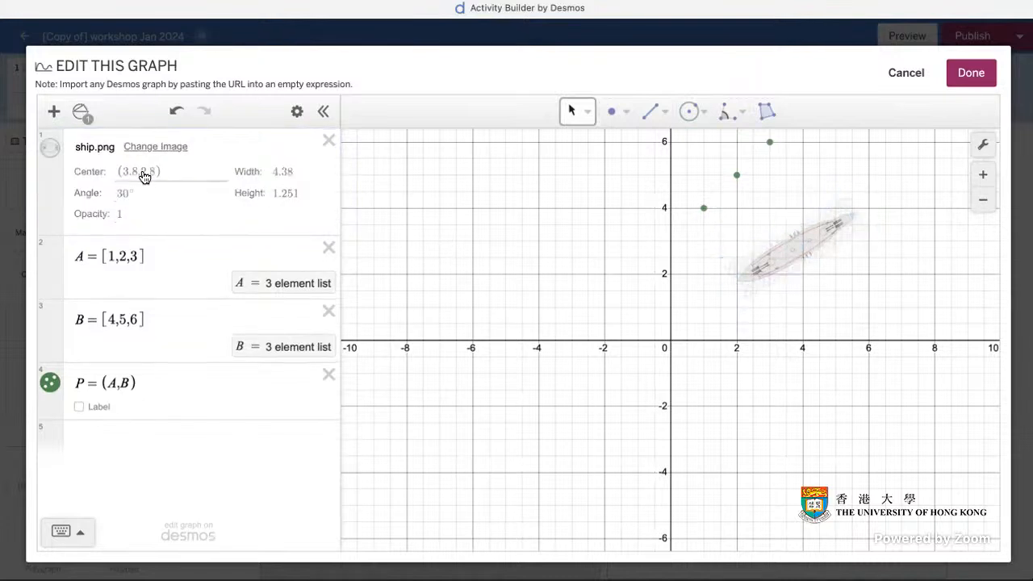
# Hide the axis numbers and the grid in the graphA2 construction while keeping the axes, and finish editing the graph.
pyautogui.click(983, 145)
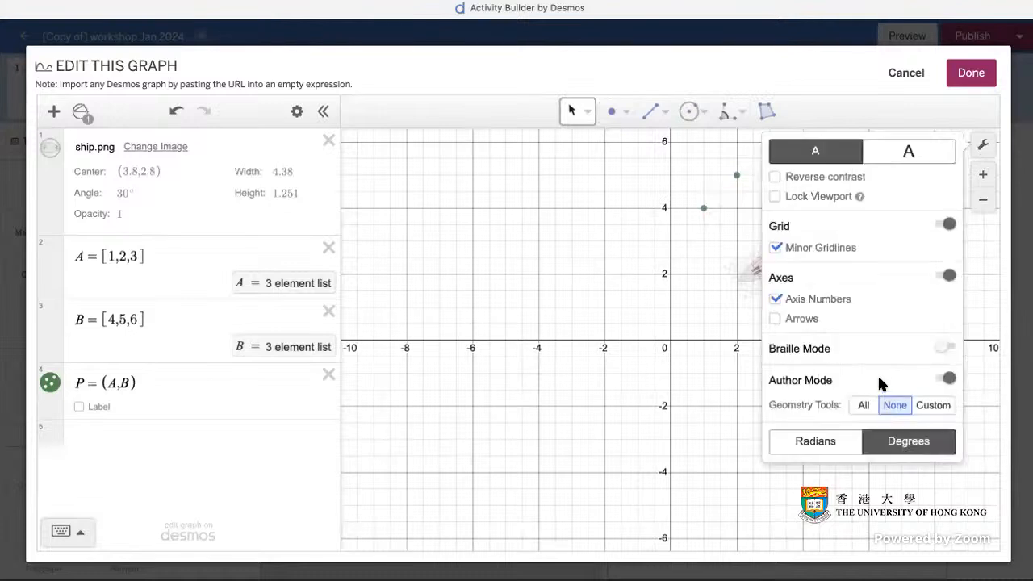
pyautogui.click(687, 320)
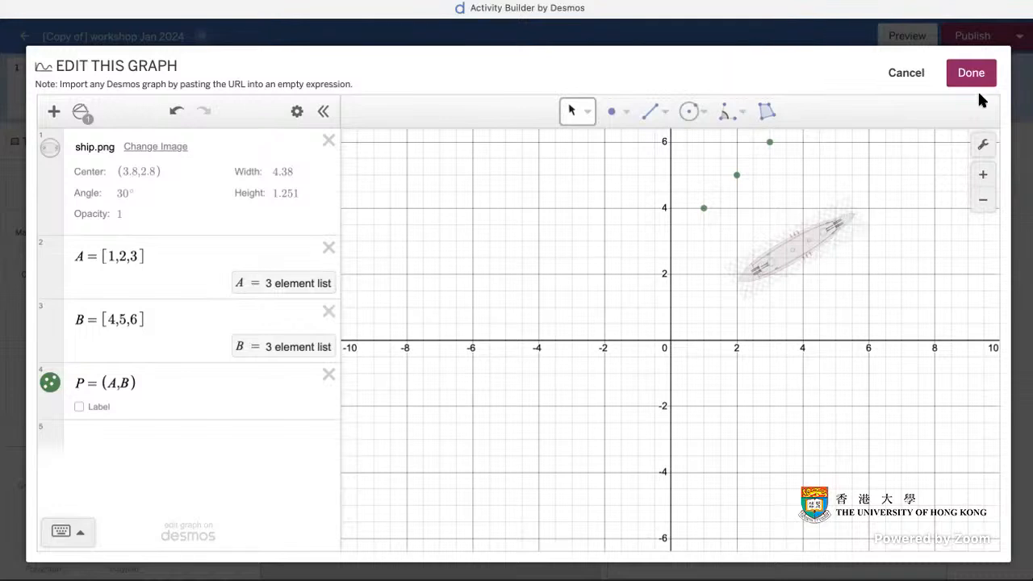
pyautogui.click(983, 146)
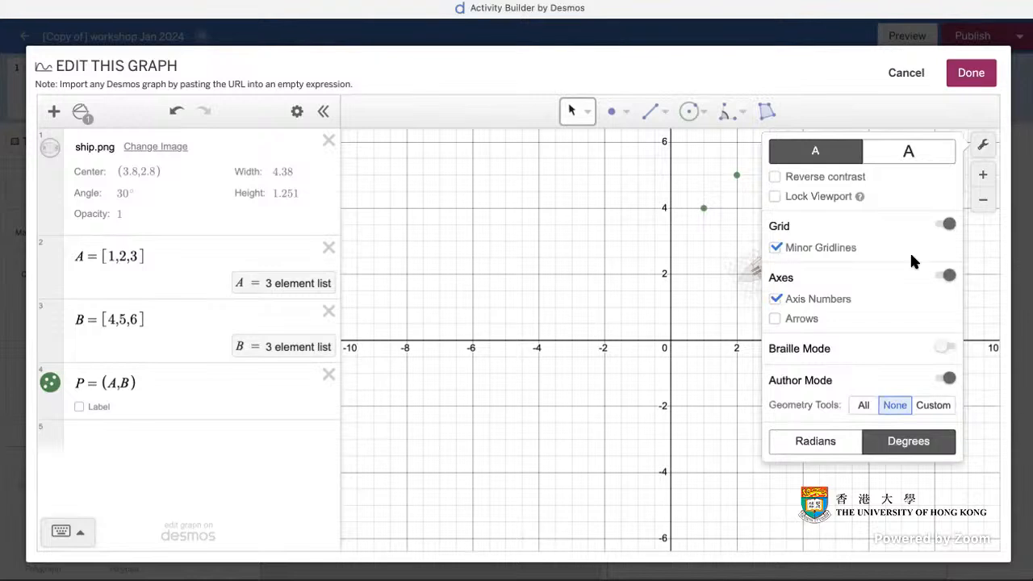
pyautogui.click(777, 301)
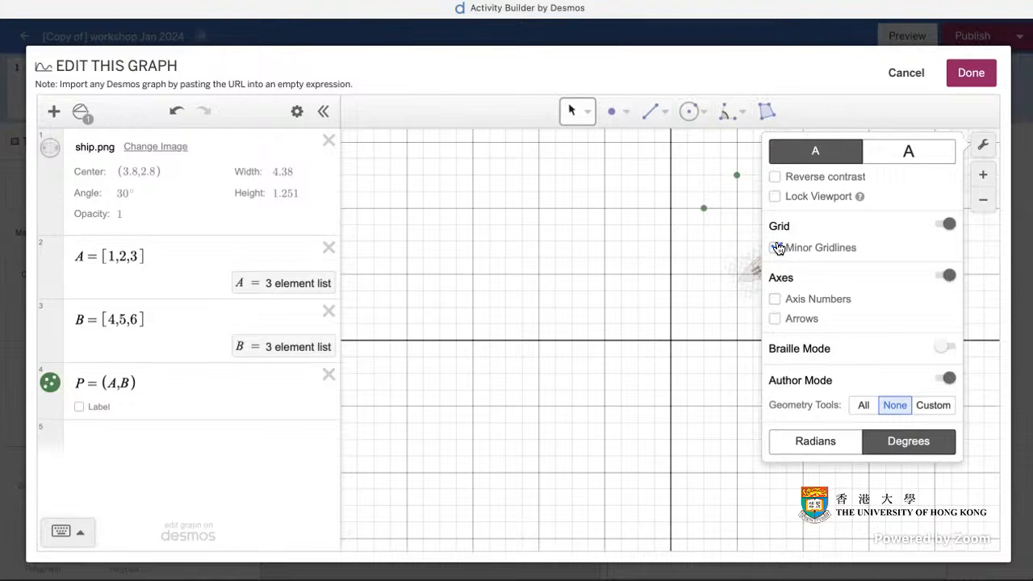
pyautogui.click(946, 226)
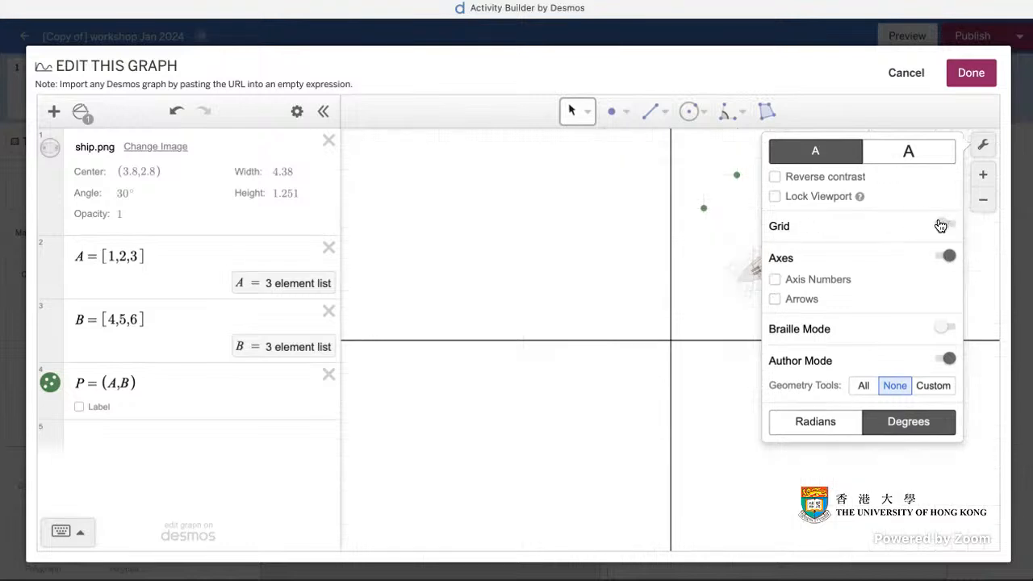
pyautogui.click(975, 232)
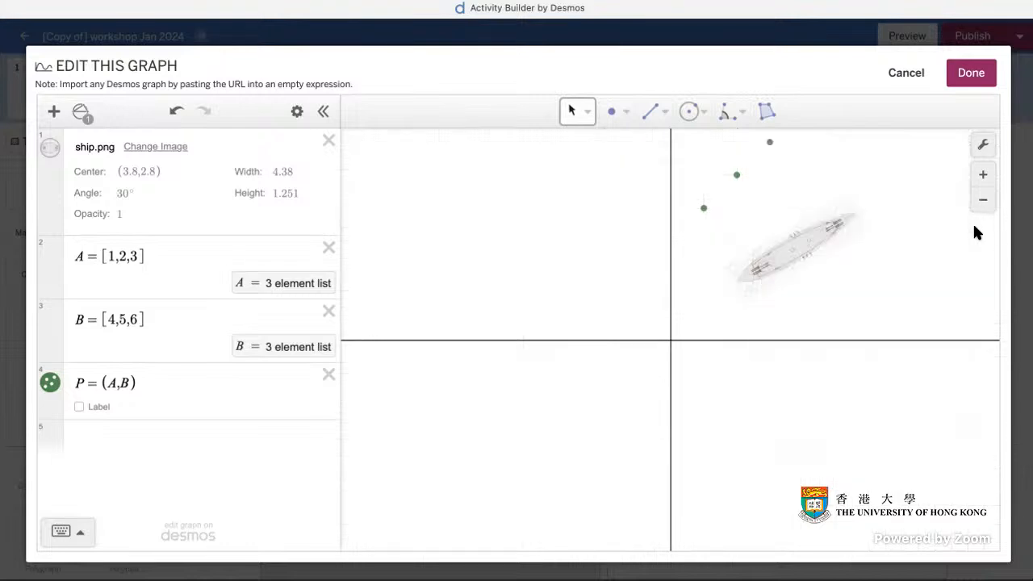
pyautogui.click(968, 77)
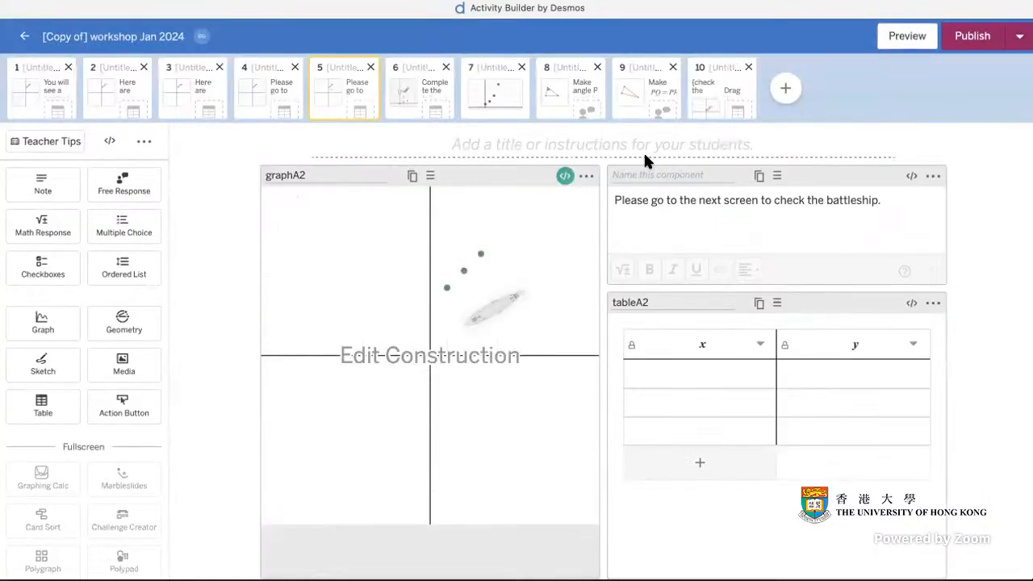
# Preview screen 5 without the grid, and review which table graphA2's computation layer script takes its values from.
pyautogui.click(907, 38)
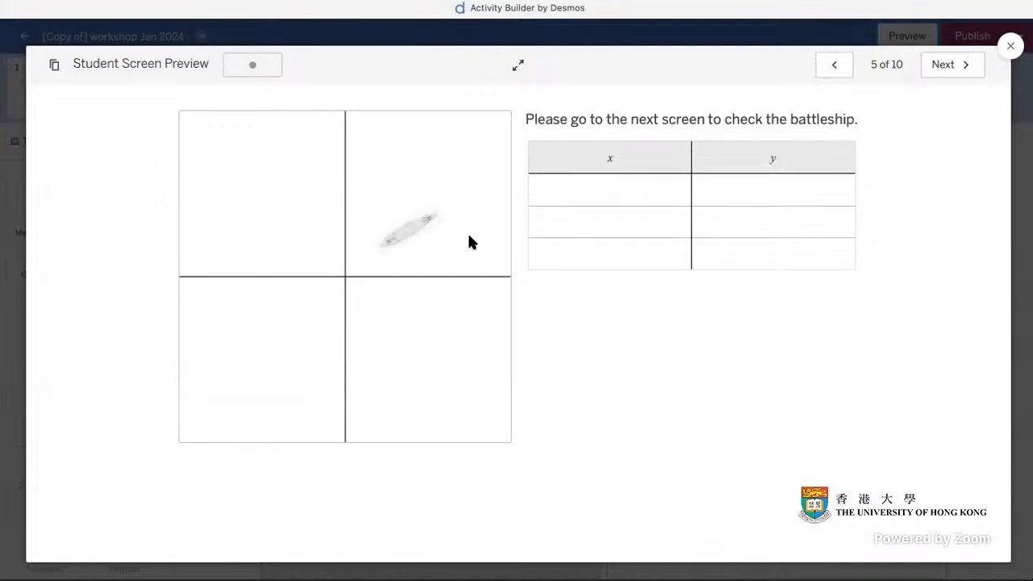
pyautogui.click(1011, 46)
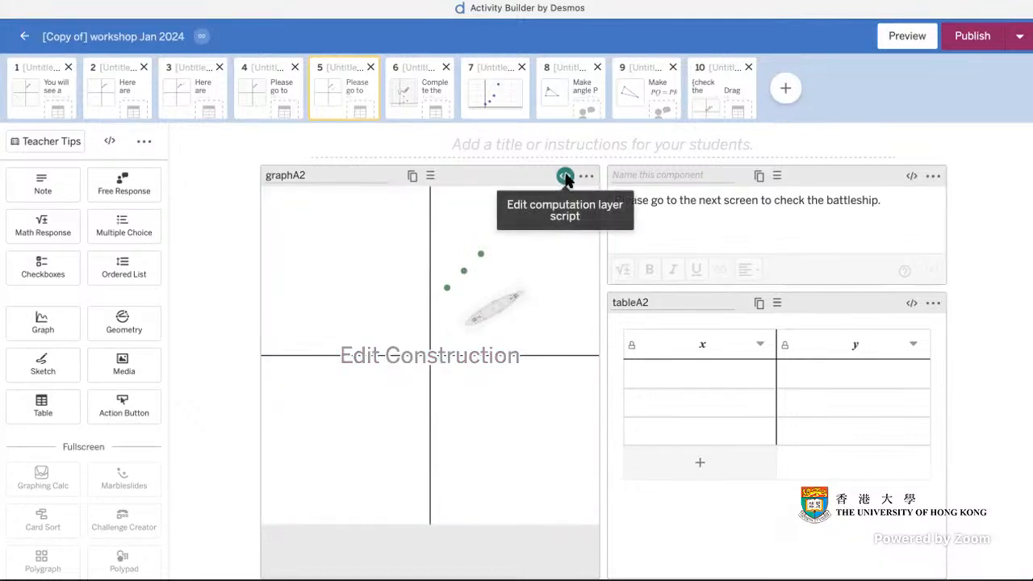
pyautogui.click(565, 178)
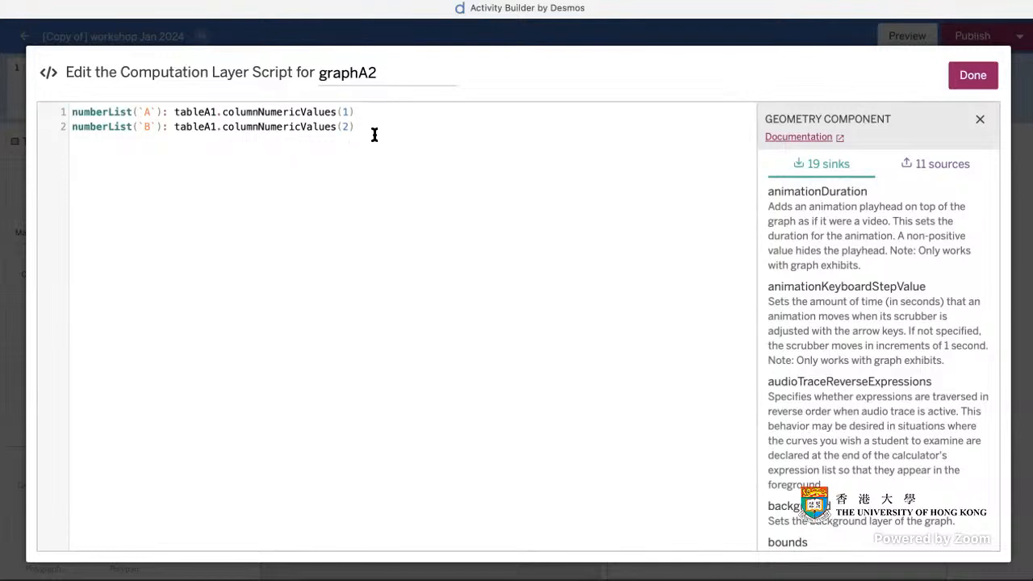
pyautogui.click(981, 73)
# Test the student preview by entering the point (1,2) on screen 4, check it against the ship on screen 5, and close the preview.
pyautogui.click(271, 99)
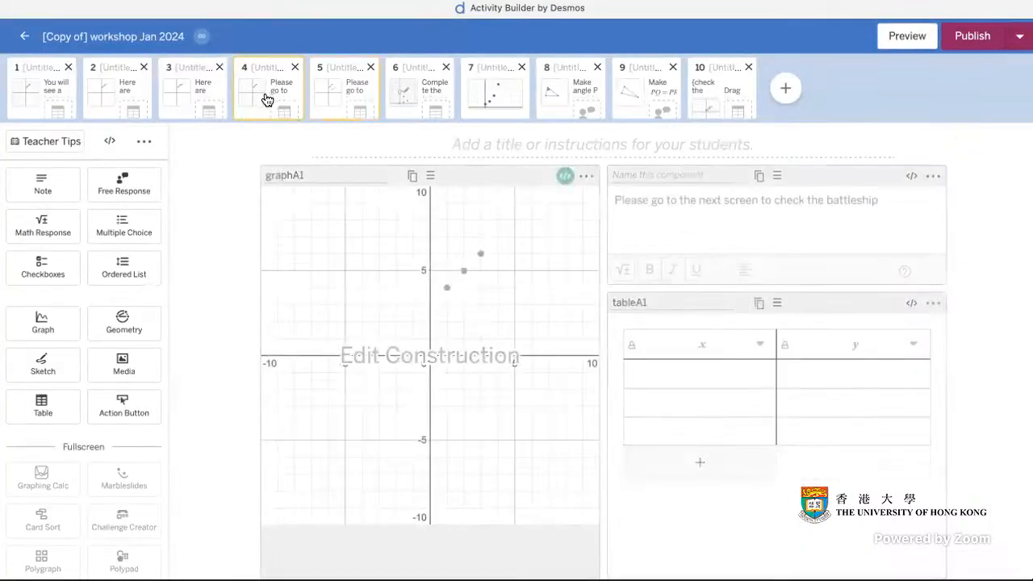
pyautogui.click(909, 36)
pyautogui.click(663, 189)
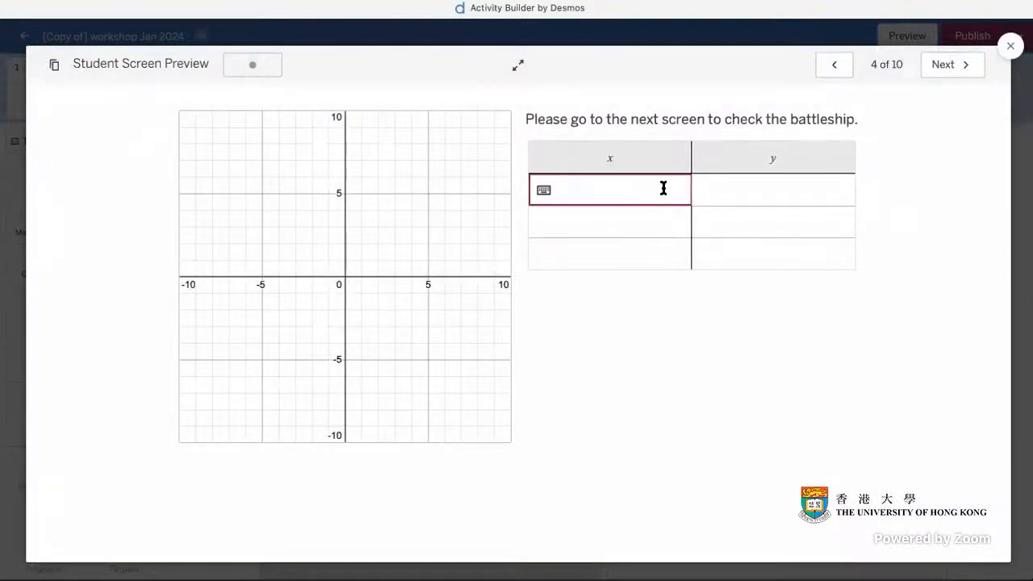
pyautogui.write('1')
pyautogui.click(773, 187)
pyautogui.write('2')
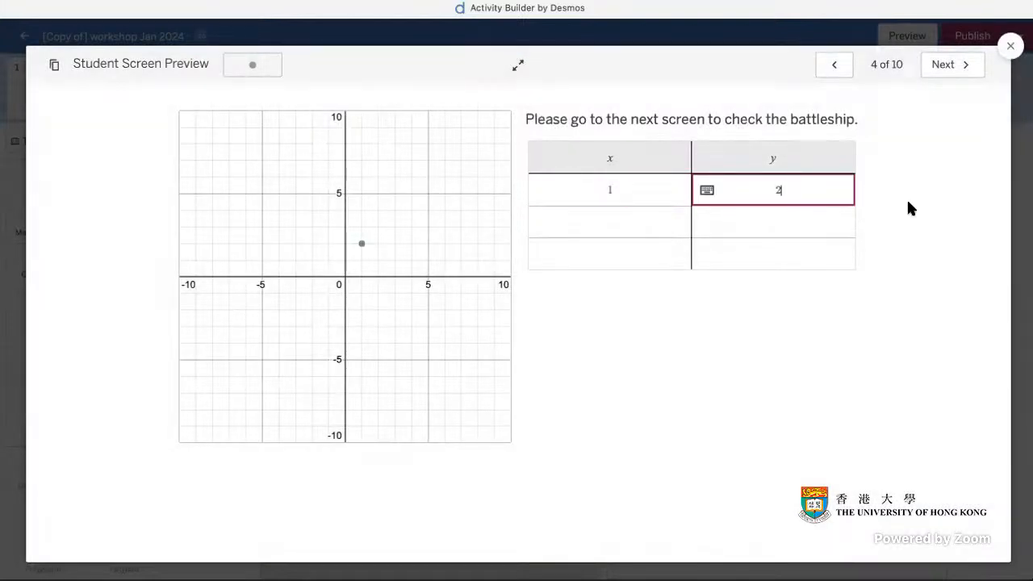
pyautogui.click(908, 204)
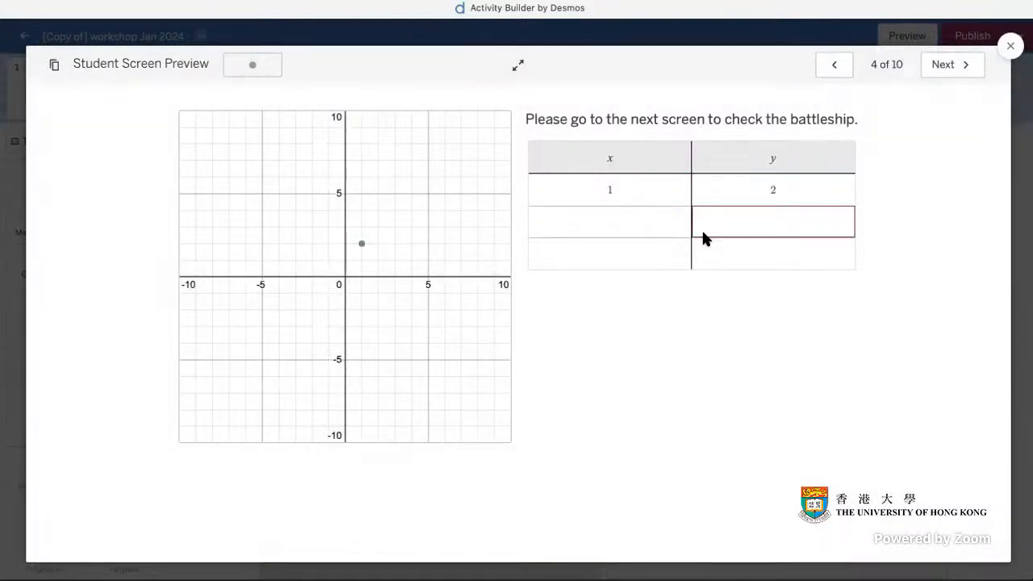
pyautogui.click(966, 66)
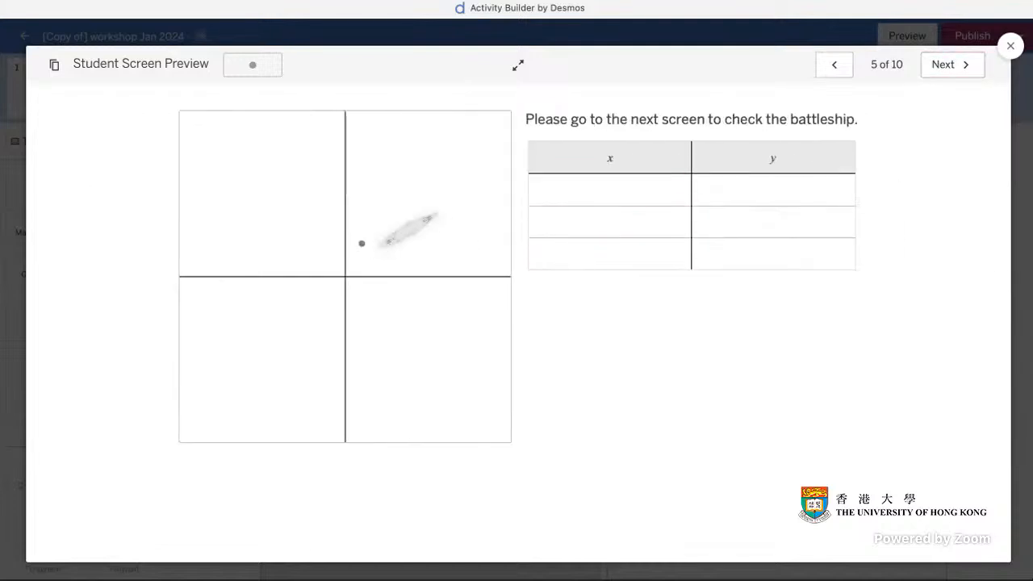
pyautogui.click(1014, 47)
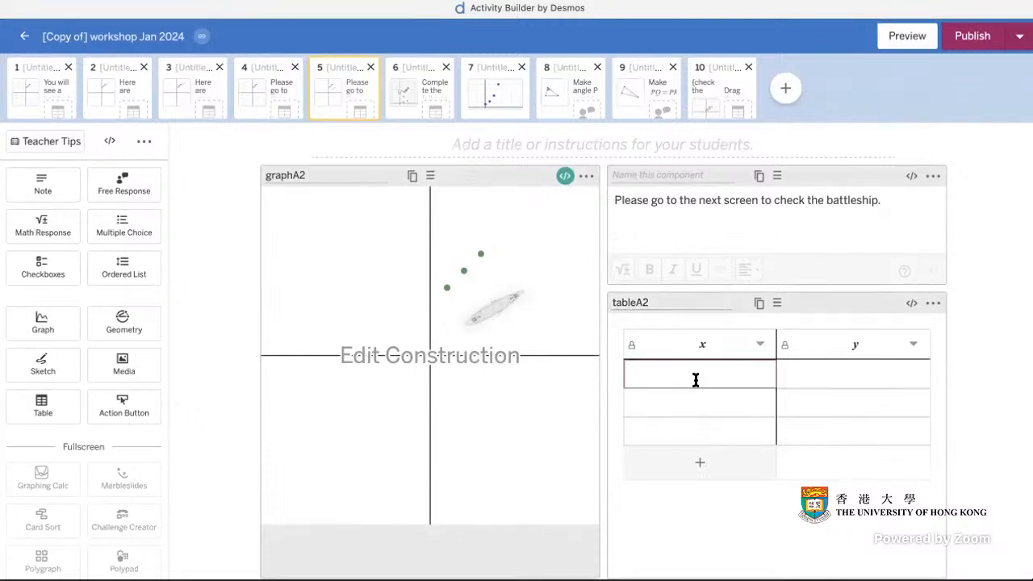
# Add the script cellContent(1,1): tableA1.cellContent(1,1) to tableA2 so its first x cell copies the one in tableA1.
pyautogui.click(911, 305)
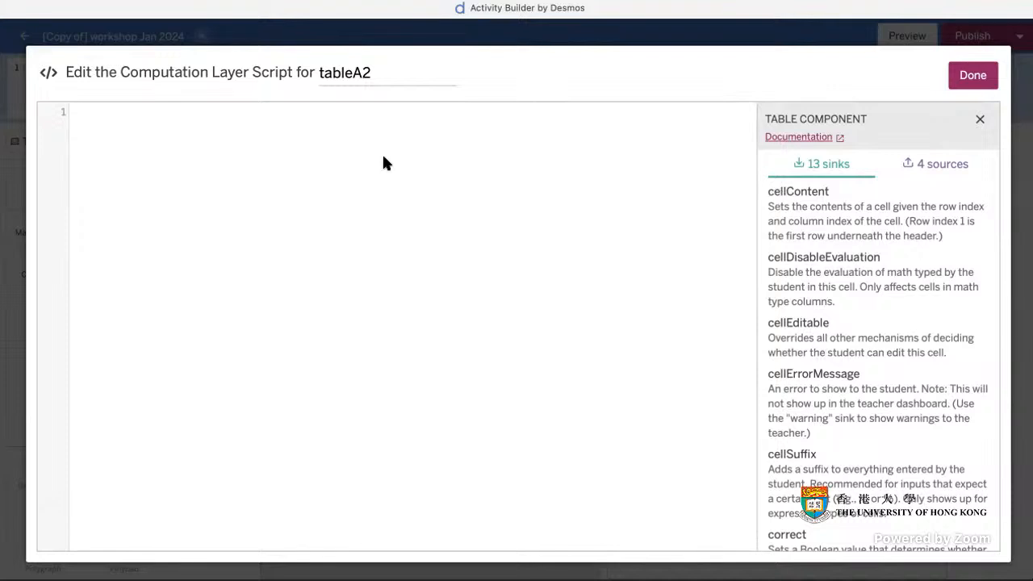
pyautogui.write('cell')
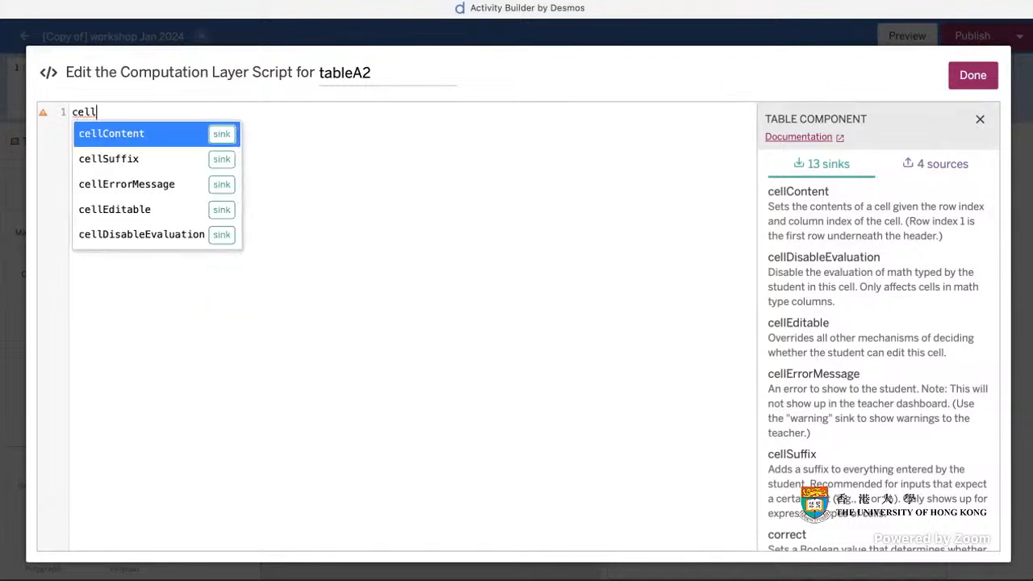
pyautogui.click(158, 132)
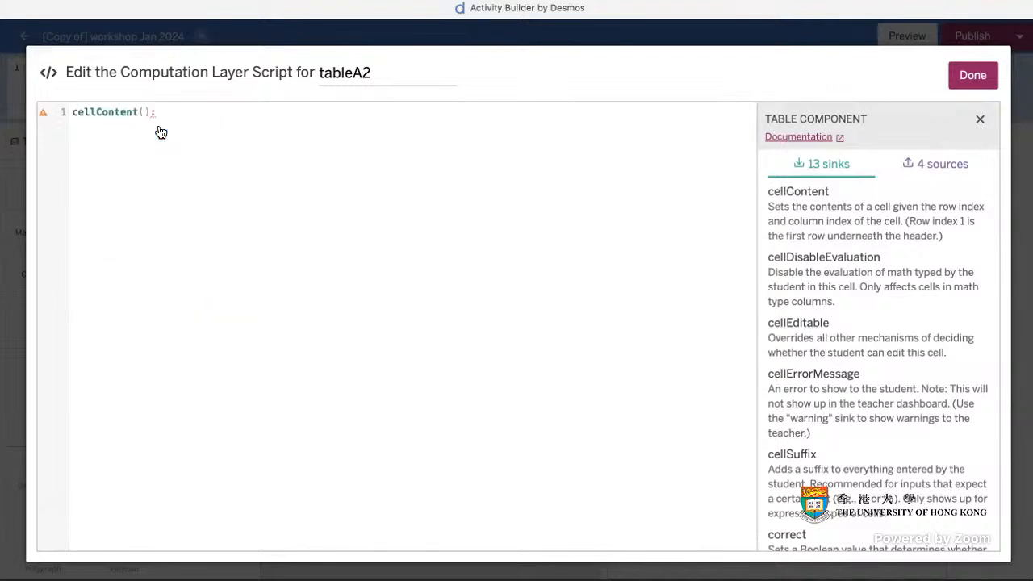
pyautogui.write('1,1')
pyautogui.write('tab')
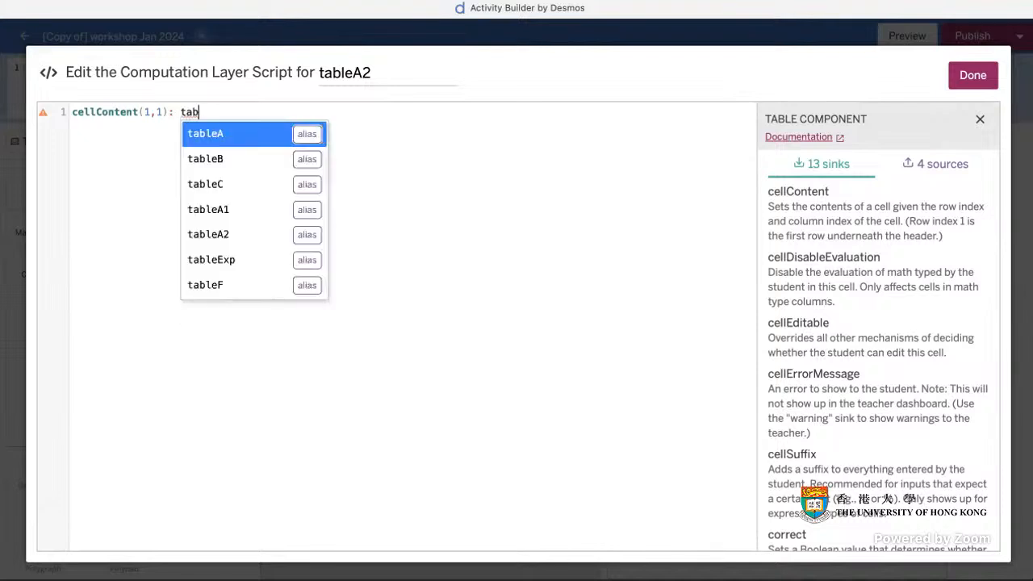
pyautogui.write('leA1.')
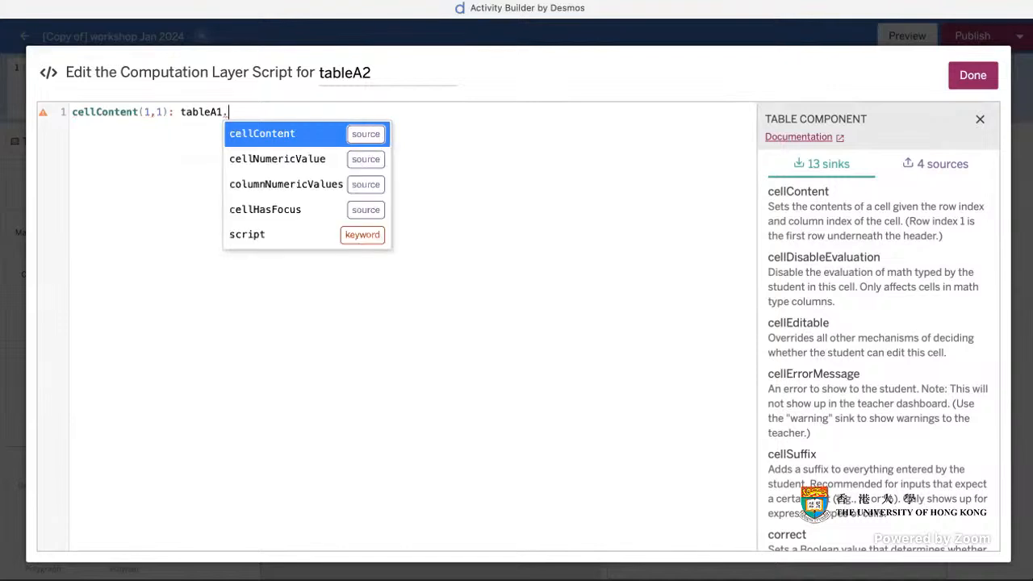
pyautogui.click(295, 136)
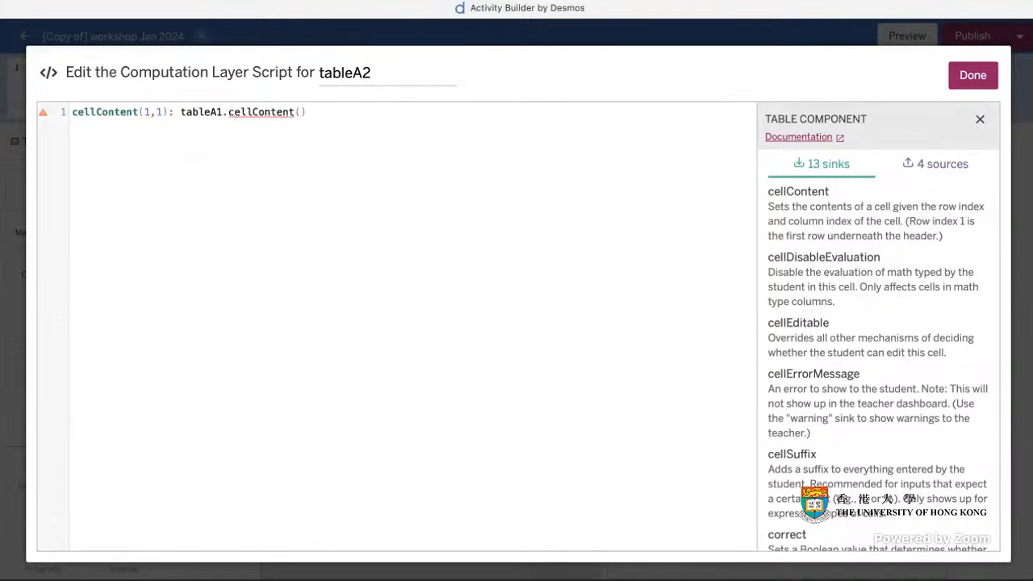
pyautogui.write('1,1')
pyautogui.click(962, 82)
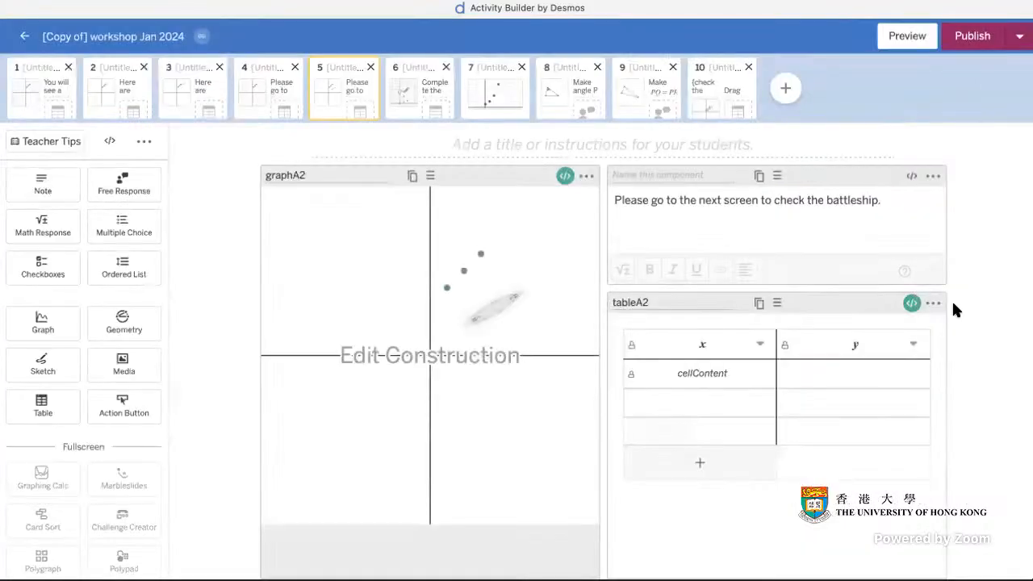
pyautogui.click(713, 381)
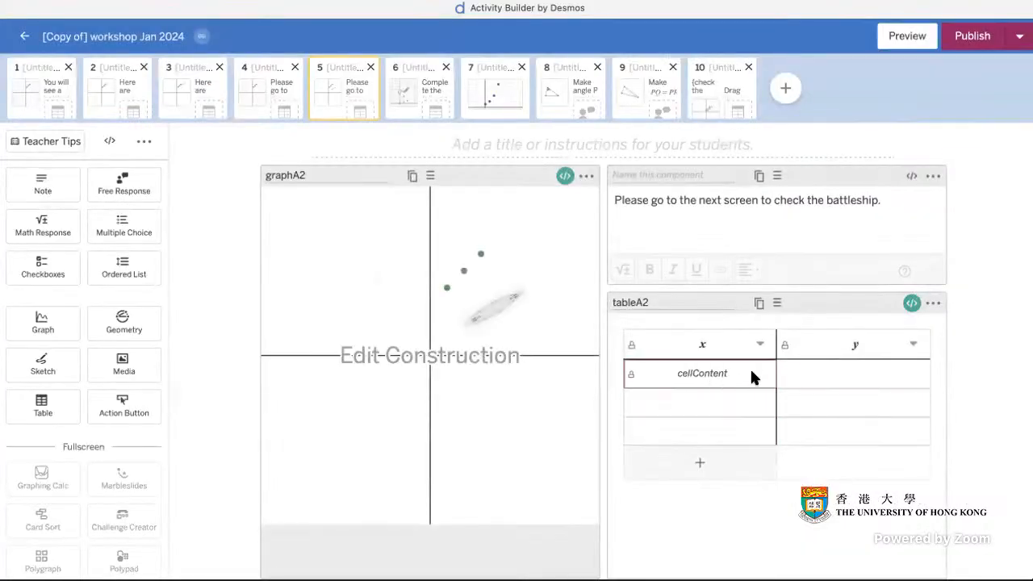
pyautogui.click(750, 387)
pyautogui.click(717, 377)
pyautogui.click(862, 184)
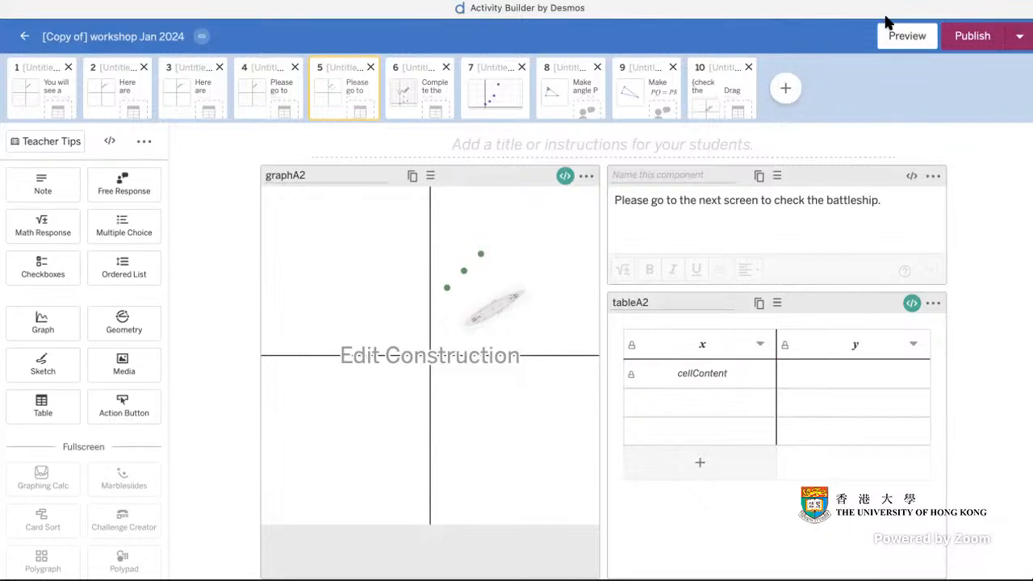
# Test the student preview by entering the point (1,2) on screen 4, check the table cell carried over to screen 5, and close the preview.
pyautogui.click(279, 95)
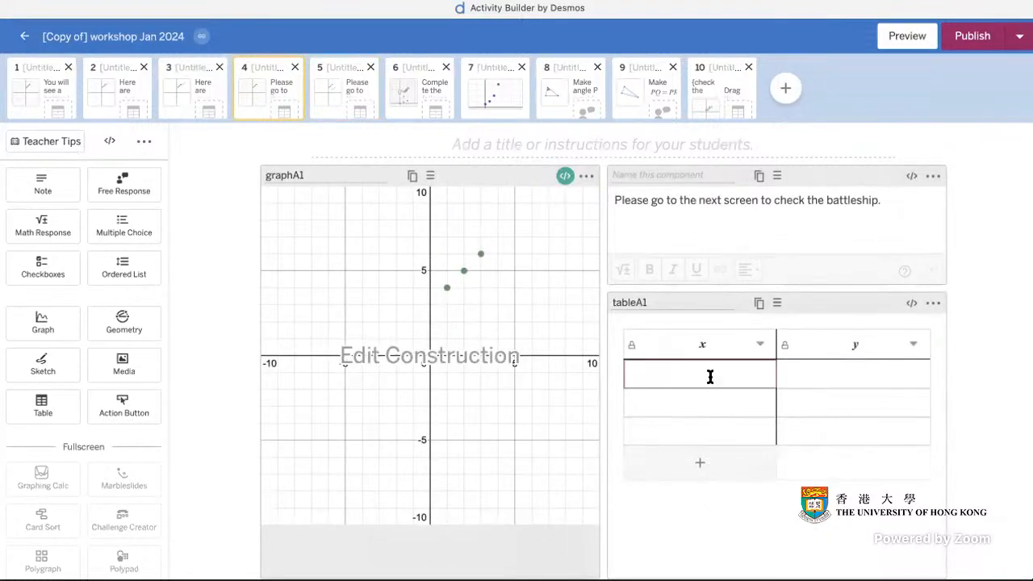
pyautogui.click(907, 43)
pyautogui.click(623, 194)
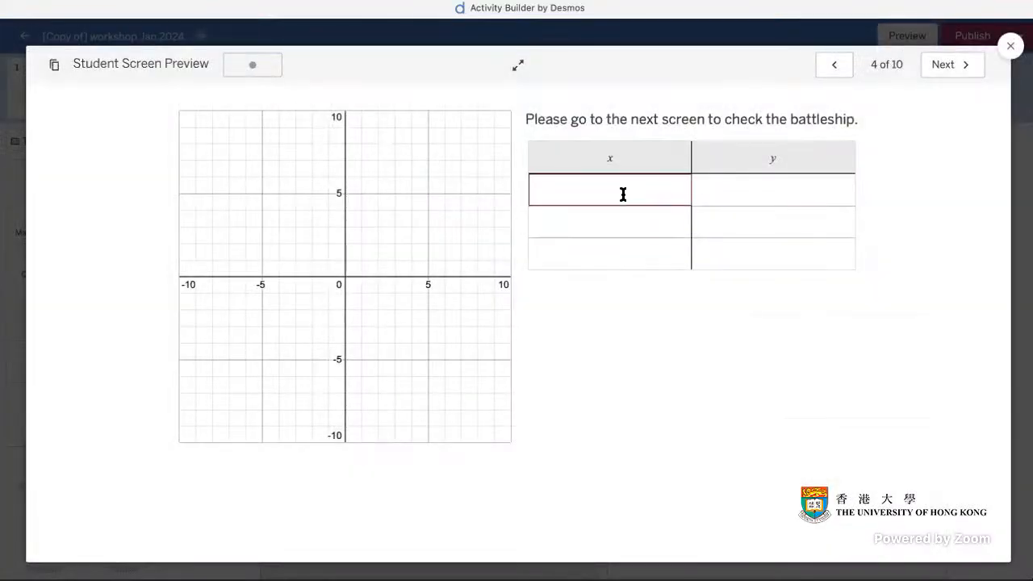
pyautogui.write('1')
pyautogui.click(796, 196)
pyautogui.write('2')
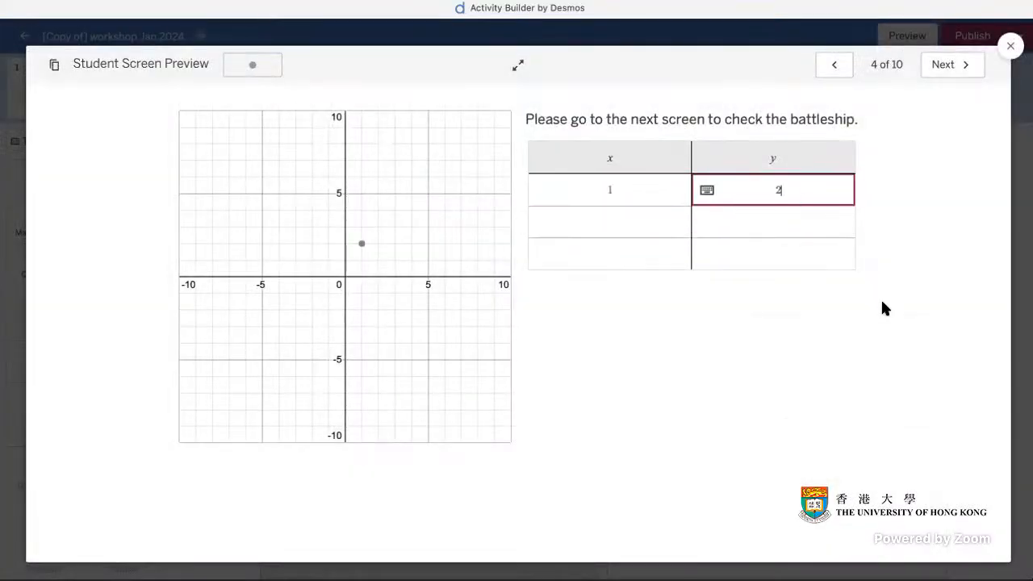
pyautogui.click(883, 306)
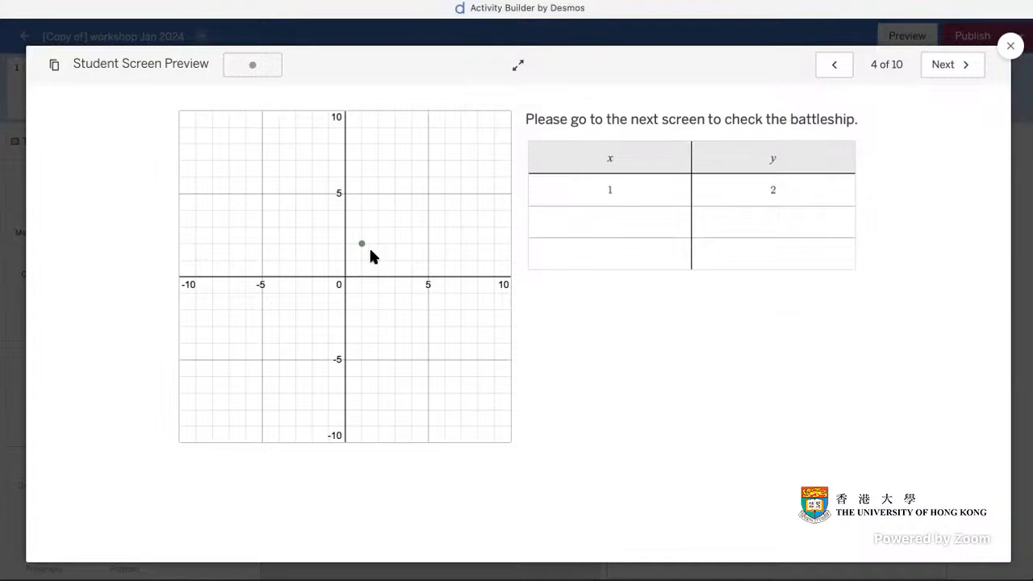
pyautogui.click(955, 64)
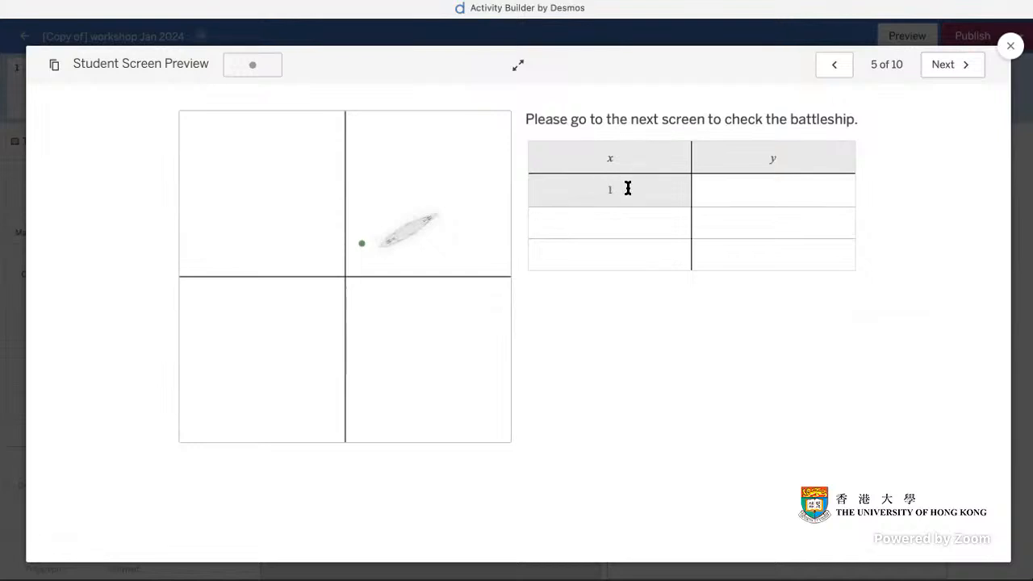
pyautogui.click(706, 187)
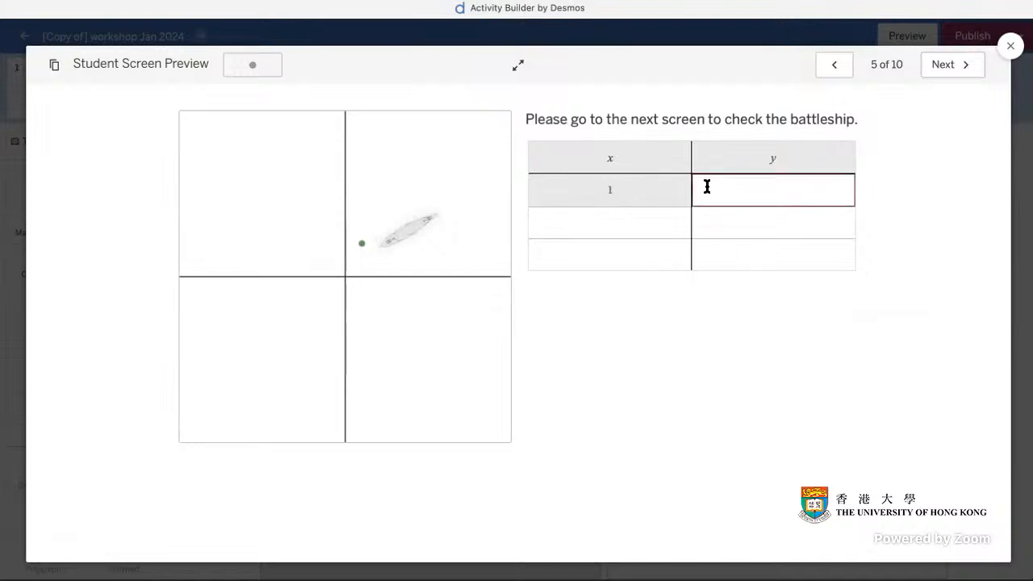
pyautogui.click(723, 264)
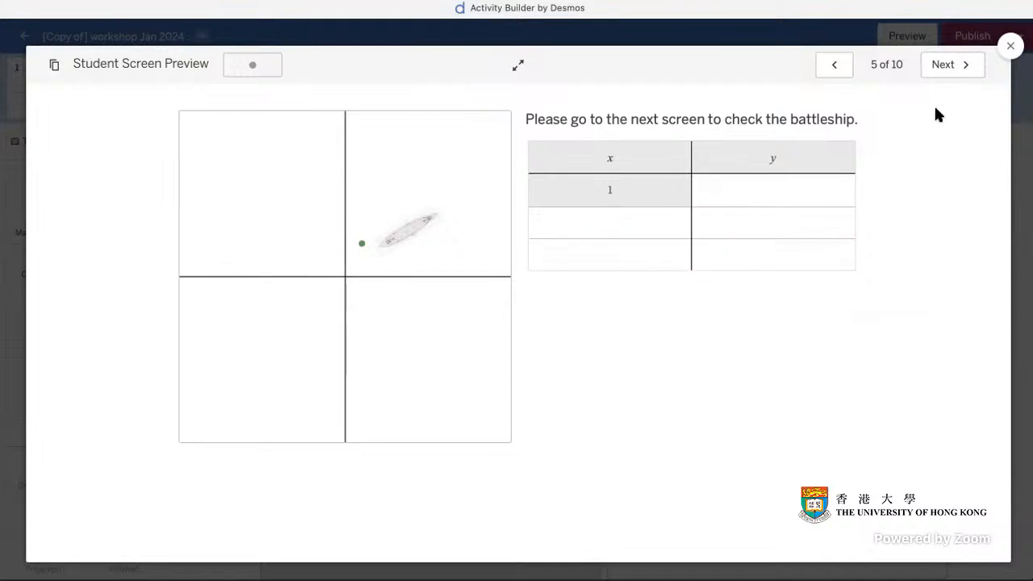
pyautogui.click(1011, 47)
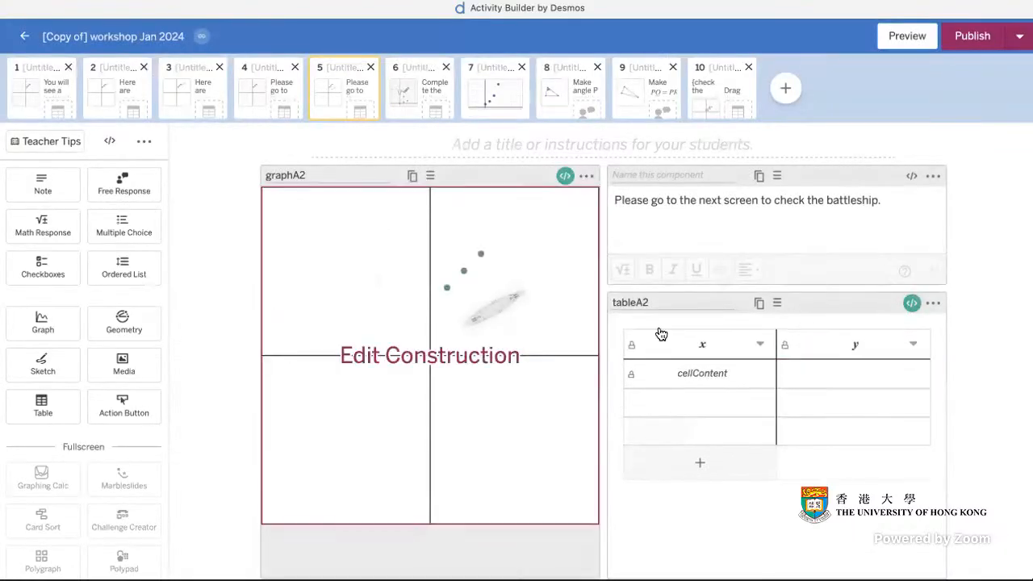
# Compare tableA2's computation layer script with tableB's script on screen 2, examining how each cell takes its content from the source table.
pyautogui.click(911, 303)
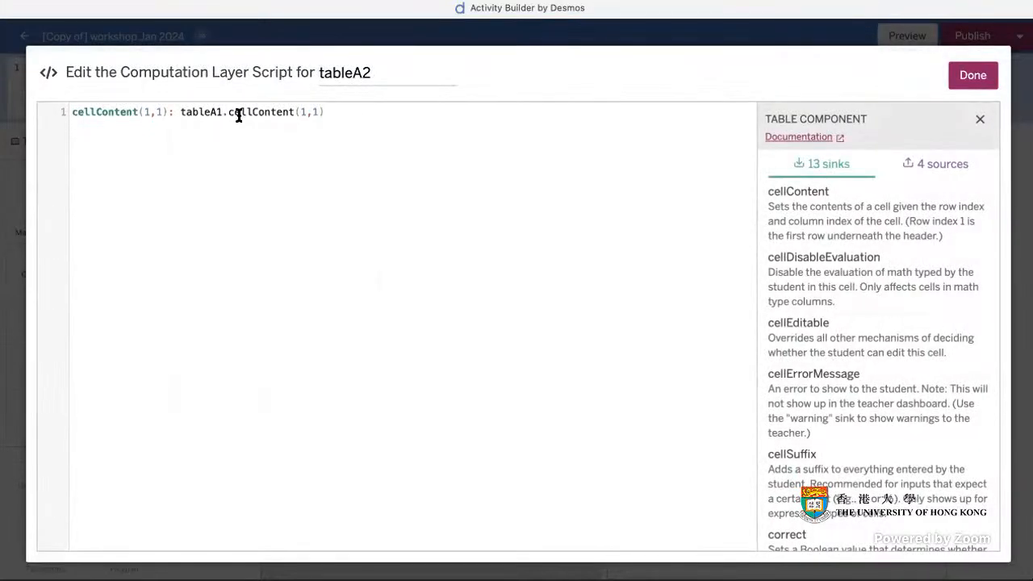
pyautogui.click(973, 76)
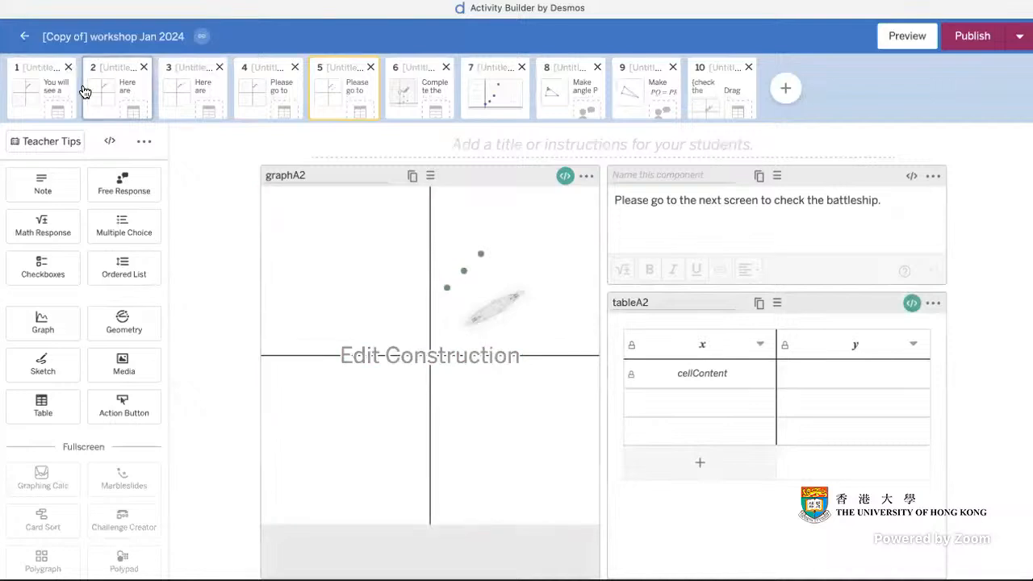
pyautogui.click(117, 88)
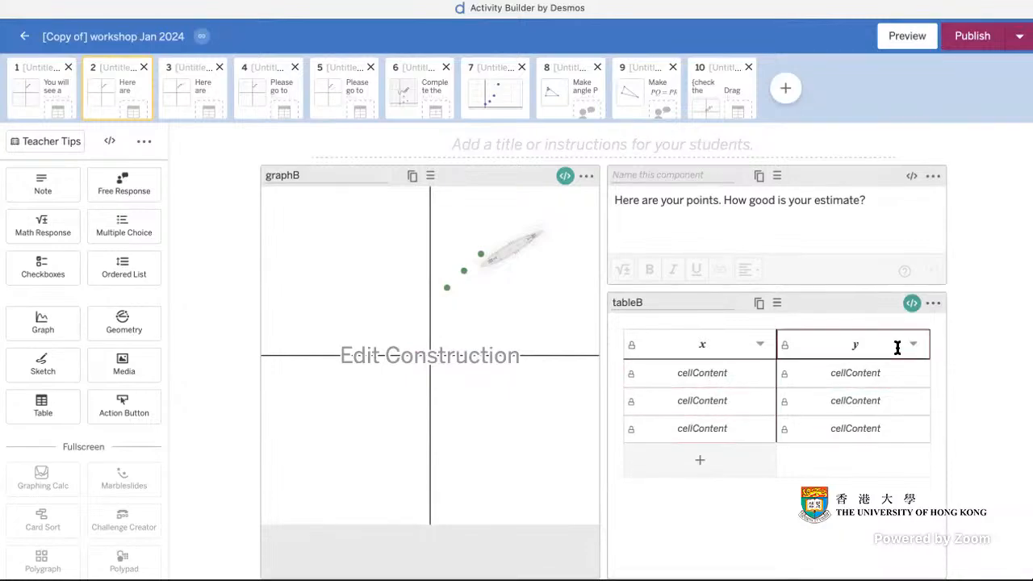
pyautogui.click(911, 303)
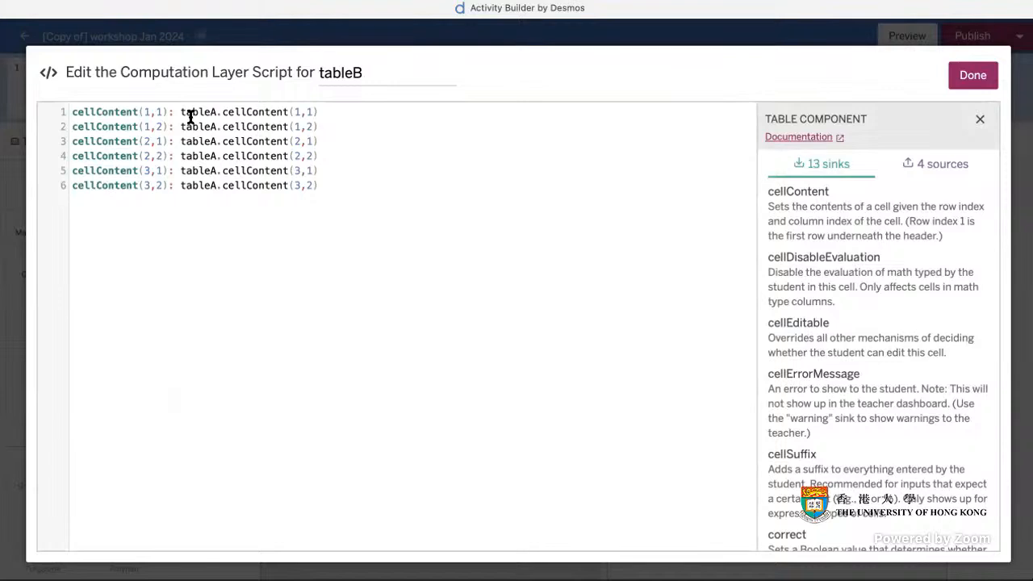
pyautogui.moveTo(71, 111); pyautogui.dragTo(361, 231)
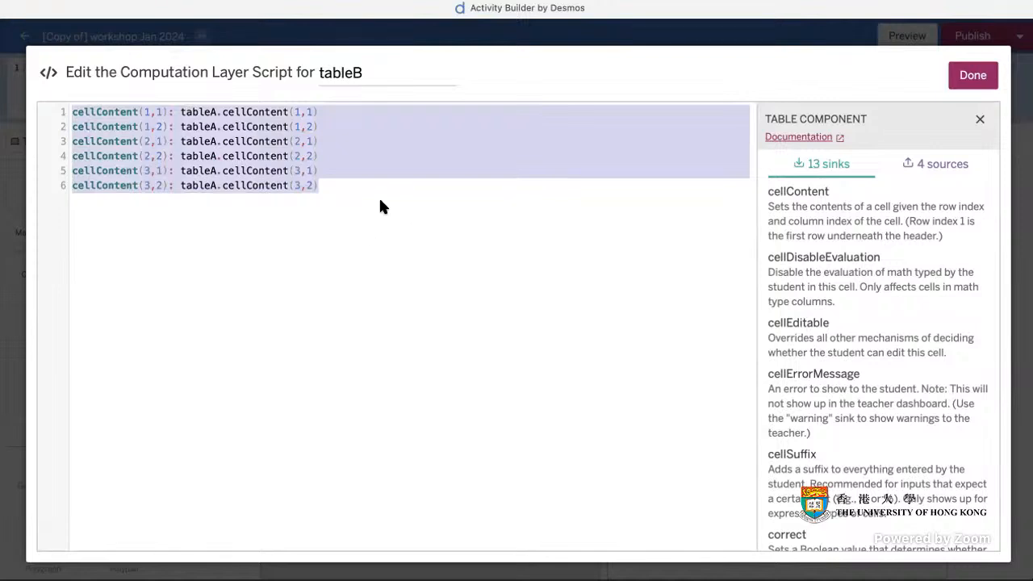
pyautogui.click(385, 212)
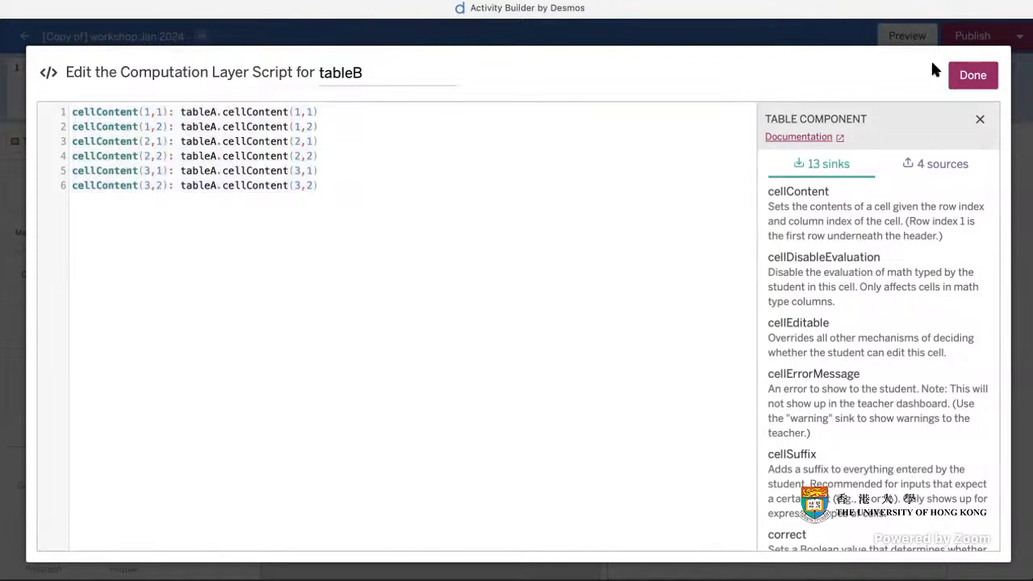
pyautogui.click(968, 76)
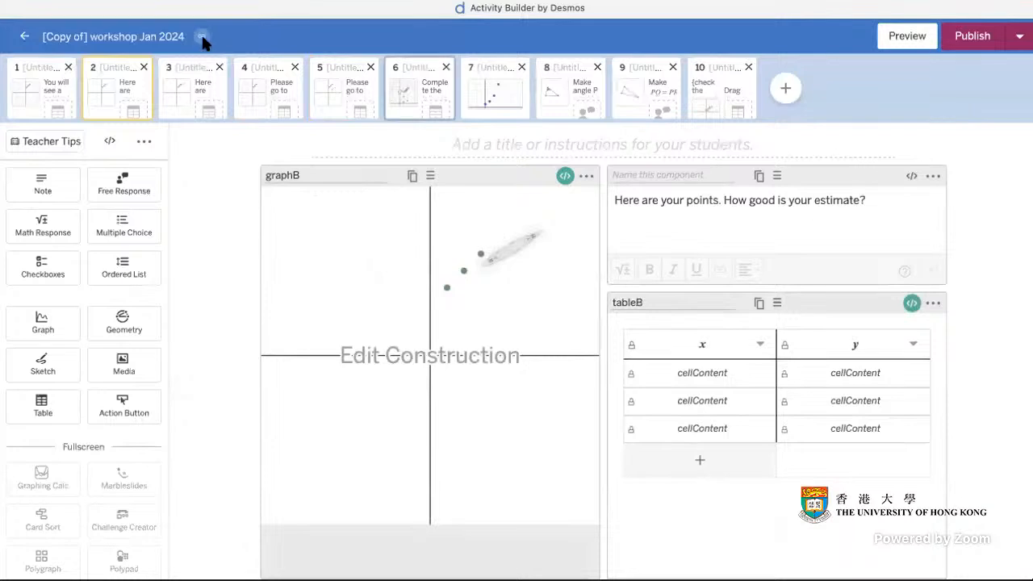
# Examine tableC's computation layer script on screen 3 and read the reference description of the initialCellContent sink.
pyautogui.click(186, 92)
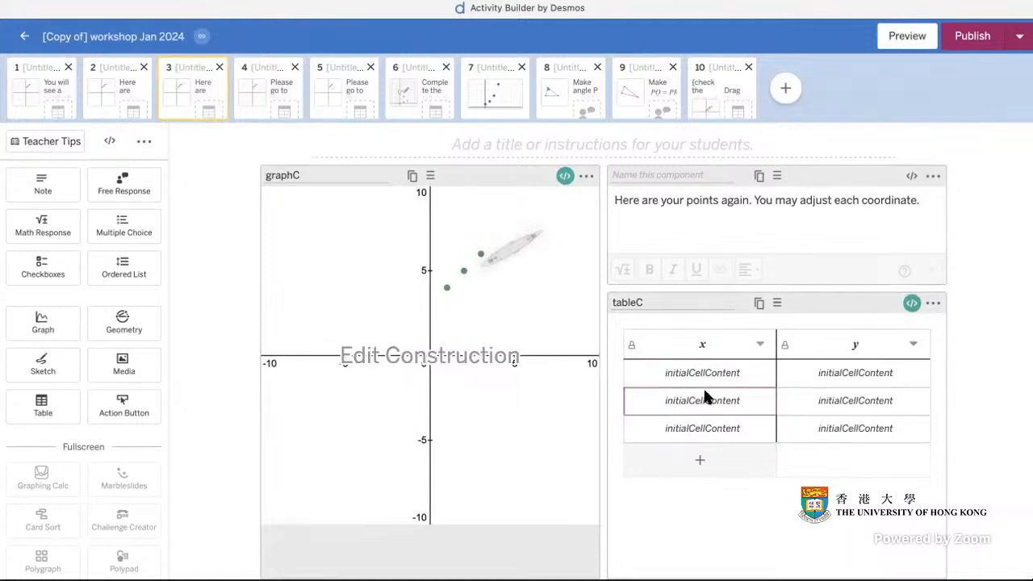
pyautogui.click(911, 303)
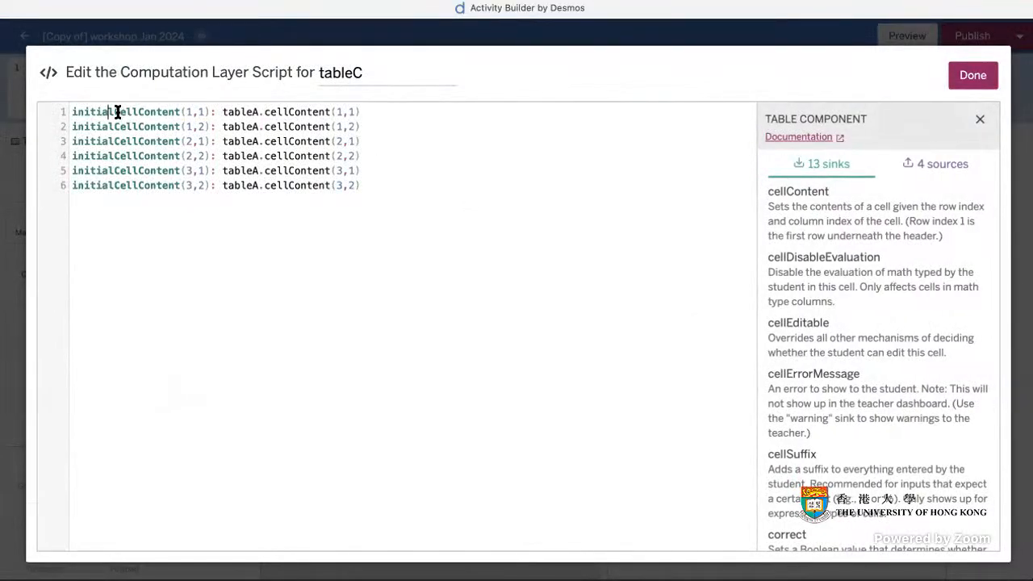
pyautogui.scroll(-3, 853, 340)
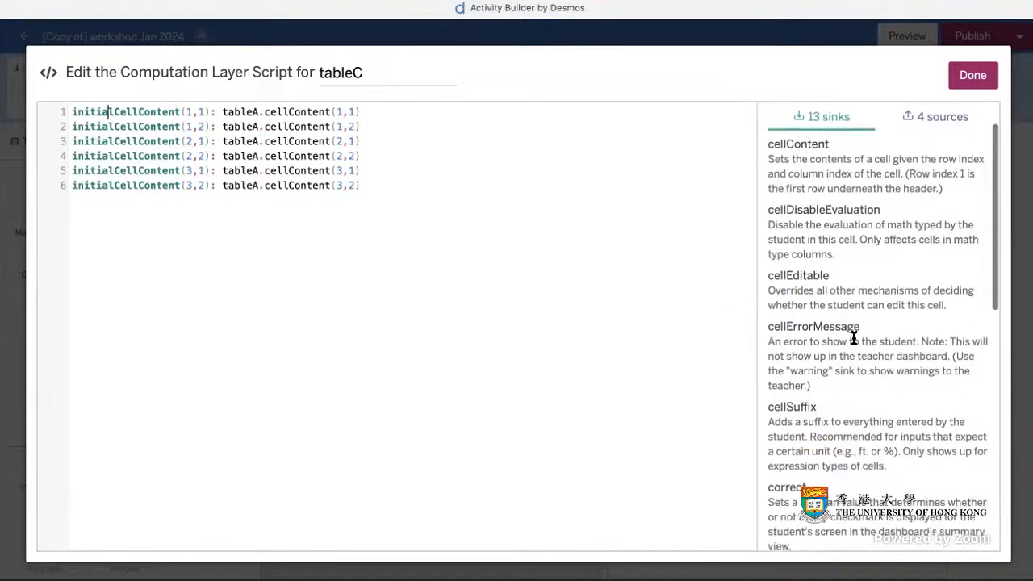
pyautogui.scroll(-10, 854, 338)
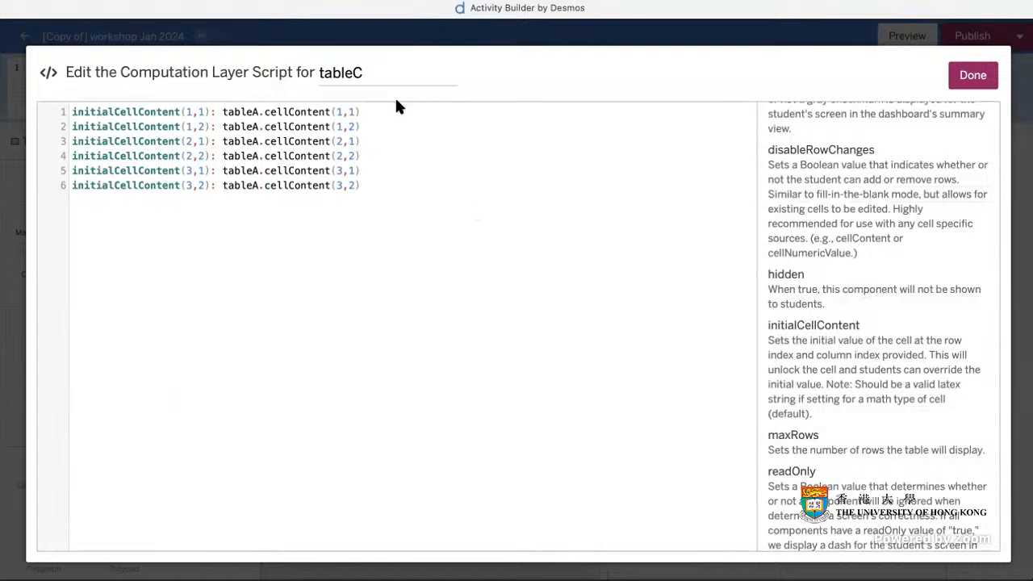
pyautogui.click(975, 74)
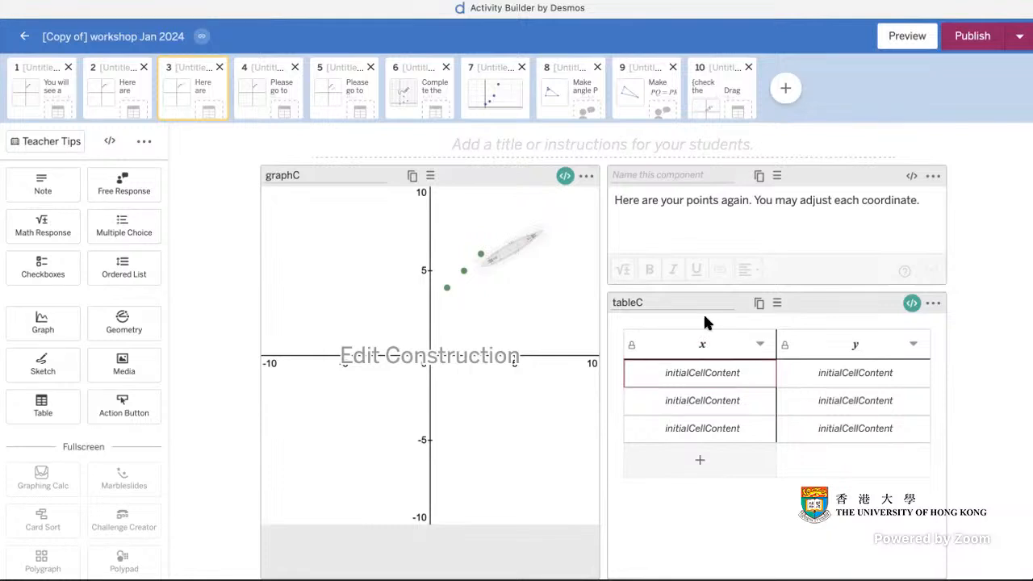
pyautogui.click(43, 101)
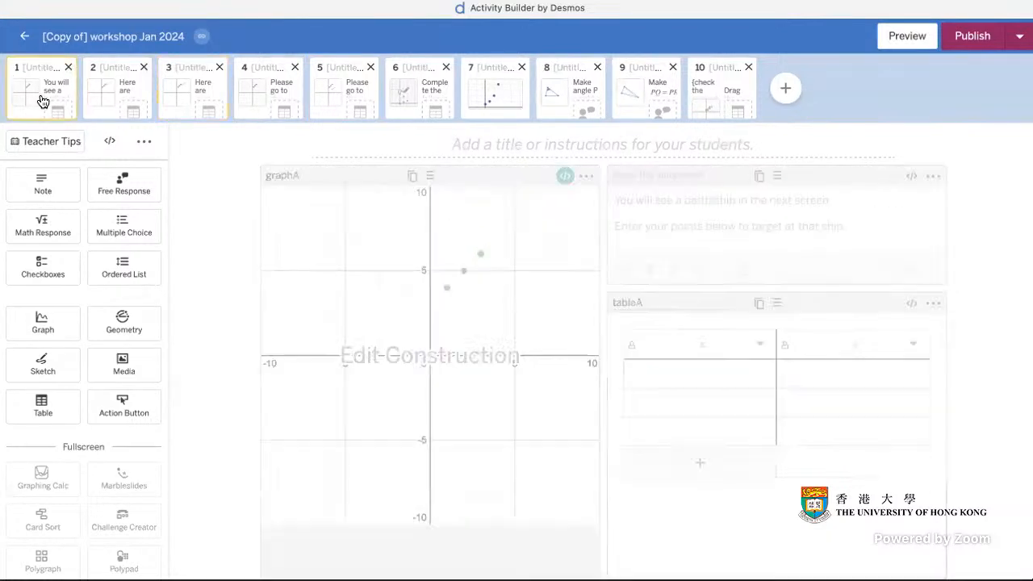
pyautogui.click(202, 111)
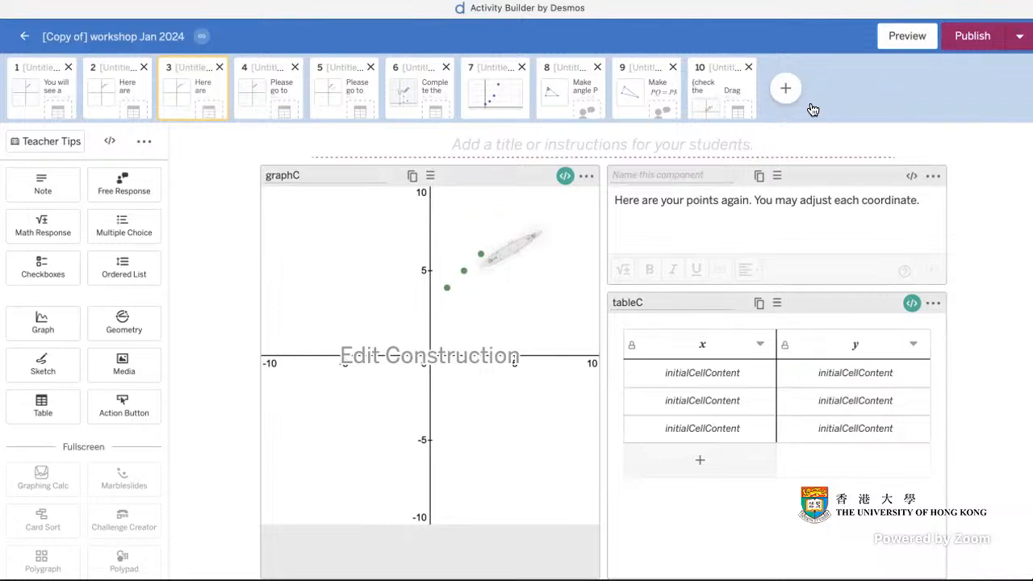
pyautogui.click(279, 89)
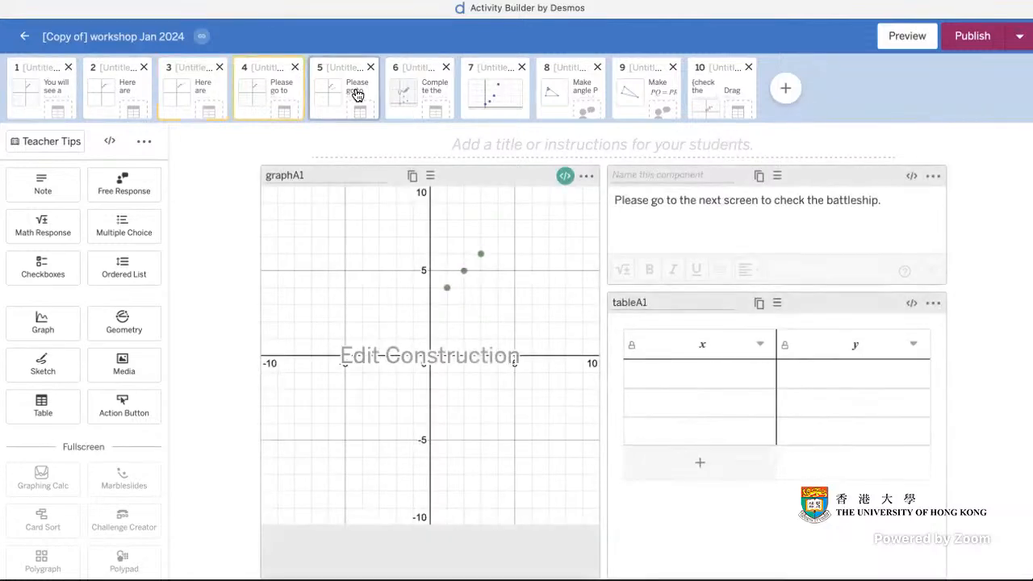